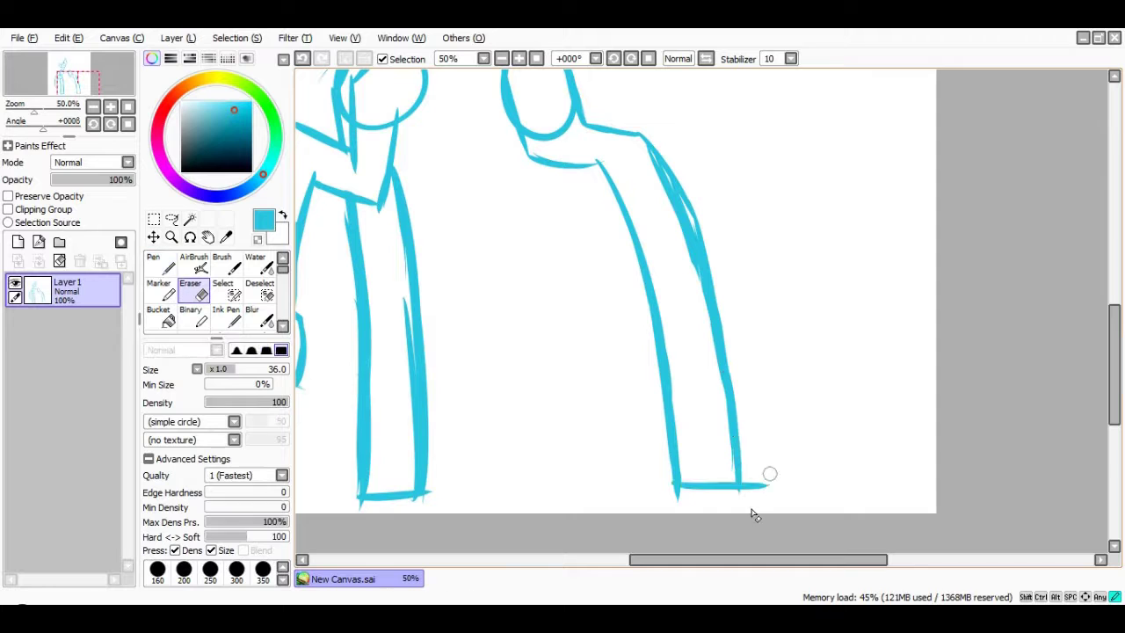
Draw the belly line between the pony's chest and hip circles and adjust its placement with Free Deform
left_click(154, 263)
key("ctrl+z")
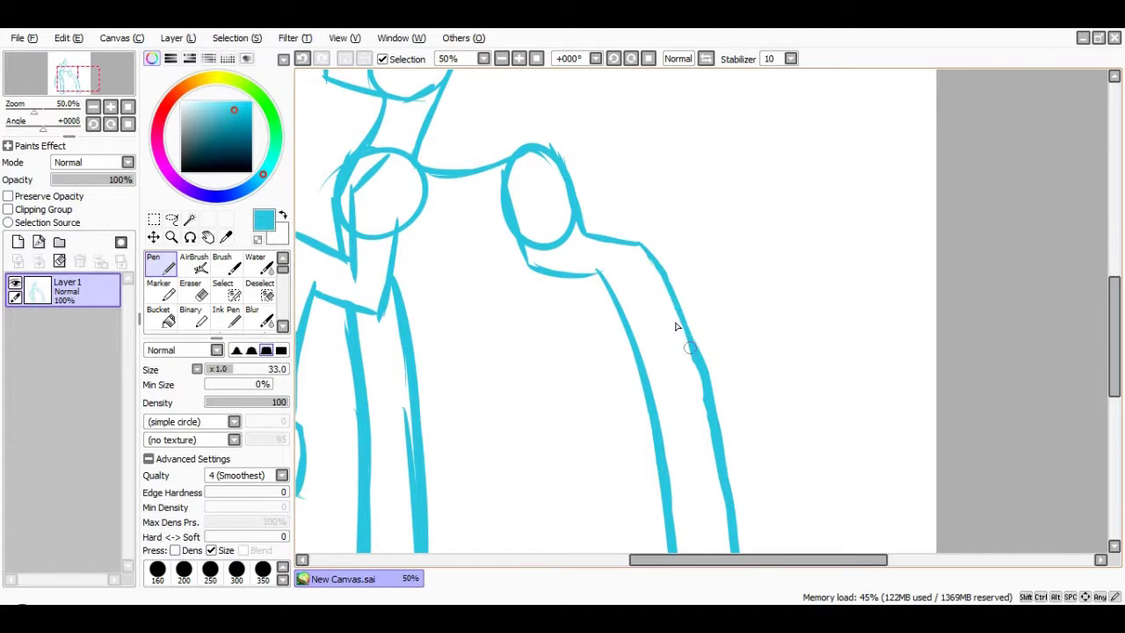
left_click_drag(509, 233, 733, 232)
key("ctrl+v")
key("ctrl+t")
left_click_drag(578, 251, 515, 251)
key("Return")
key("e")
key("ctrl+t")
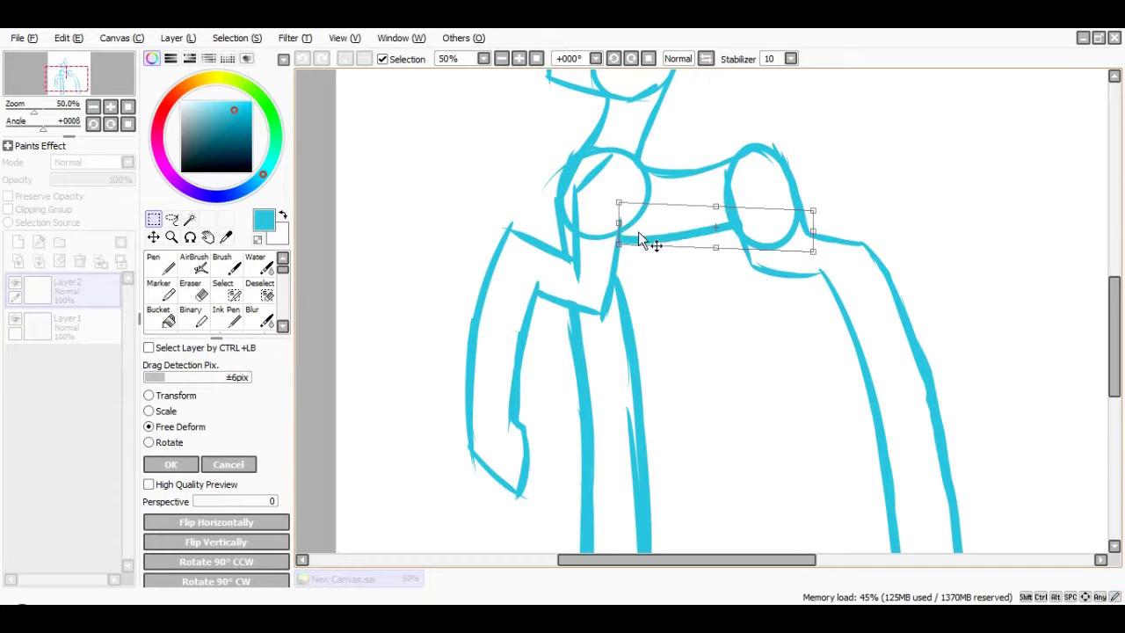
key("Return")
Select the hip circle with a freehand selection and transform it to refine the rump's shape
scroll(703, 308, "down", 1)
scroll(703, 308, "up", 1)
left_click_drag(751, 156, 720, 215)
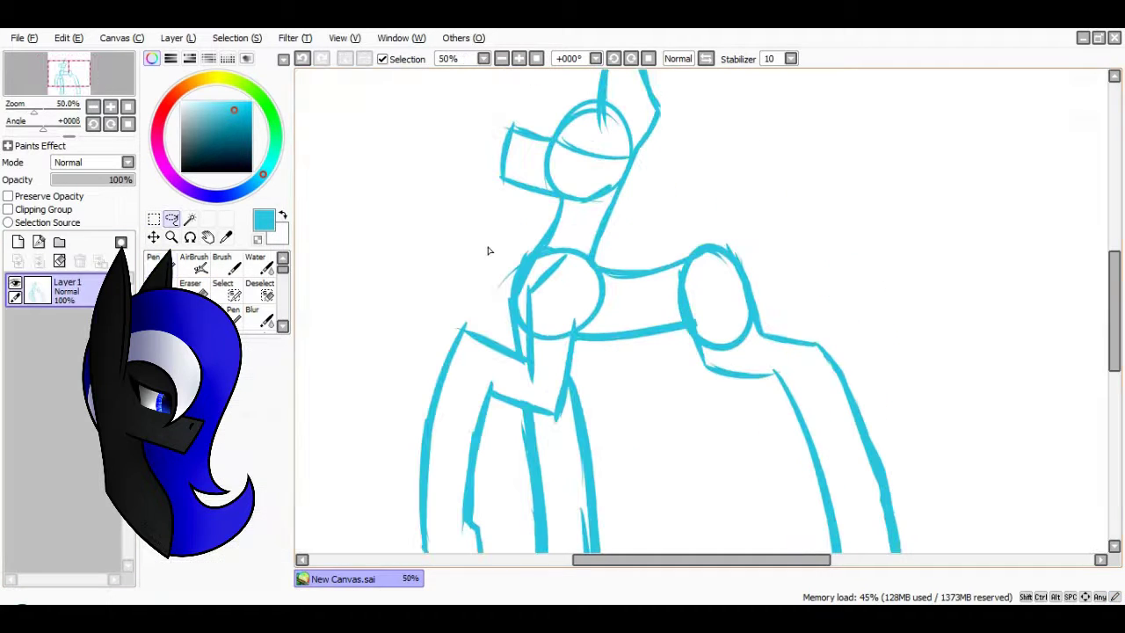
key("ctrl+t")
left_click_drag(654, 185, 771, 200)
key("Return")
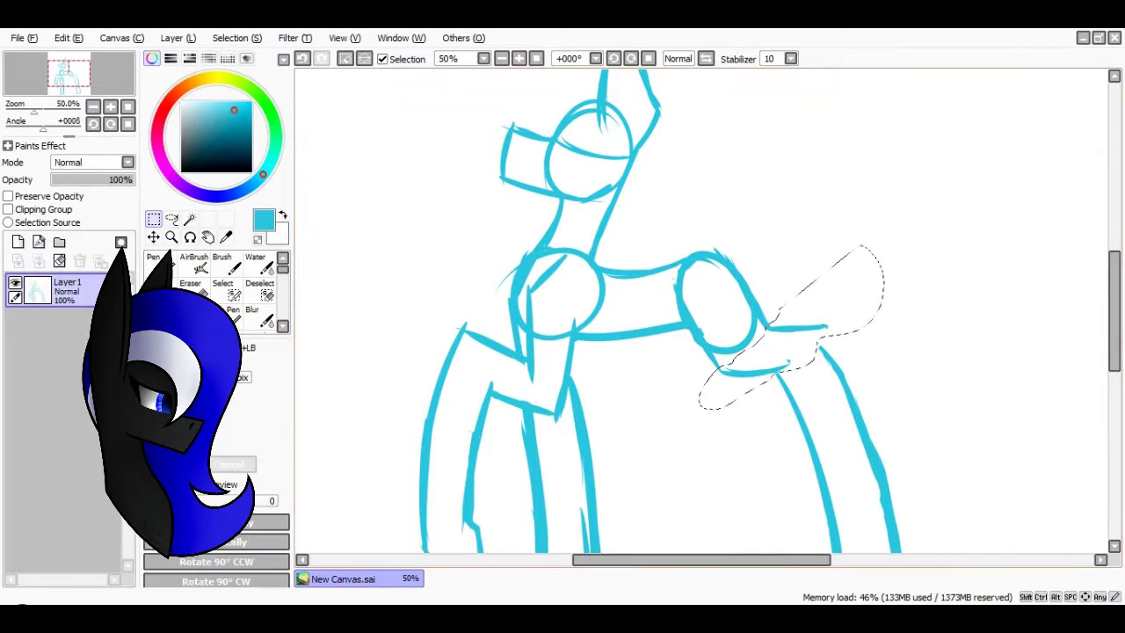
Transform the selected upper hind leg segment so that it links the hip to the lower leg
key("ctrl+t")
key("Return")
scroll(781, 231, "down", 2)
scroll(781, 231, "down", 1)
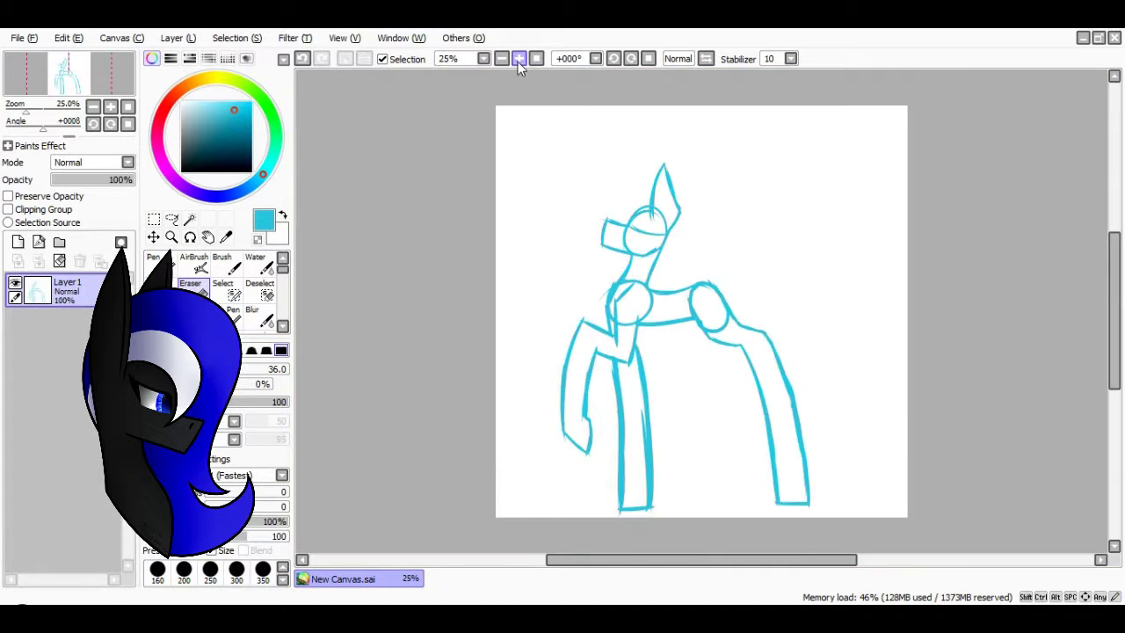
scroll(703, 290, "up", 1)
left_click_drag(753, 263, 747, 269)
key("ctrl+t")
key("Return")
Draw the second hind leg in front of the existing one, from the hip to a flat hoof base
scroll(680, 176, "up", 3)
key("n")
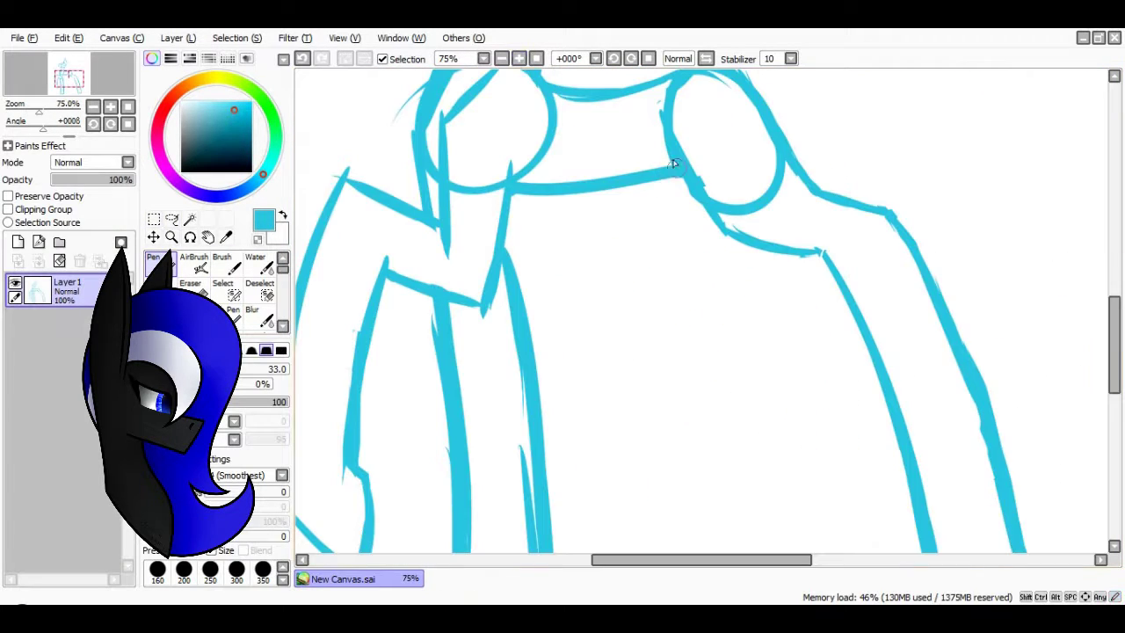
scroll(746, 285, "down", 5)
left_click_drag(766, 79, 738, 455)
scroll(738, 509, "up", 5)
left_click_drag(821, 164, 822, 434)
scroll(822, 532, "down", 5)
left_click_drag(834, 255, 819, 479)
left_click_drag(734, 483, 861, 482)
Erase the overshooting hoof lines and the parts of the chest and hip guide circles inside the body
scroll(736, 188, "down", 3)
key("ctrl+t")
key("Escape")
key("e")
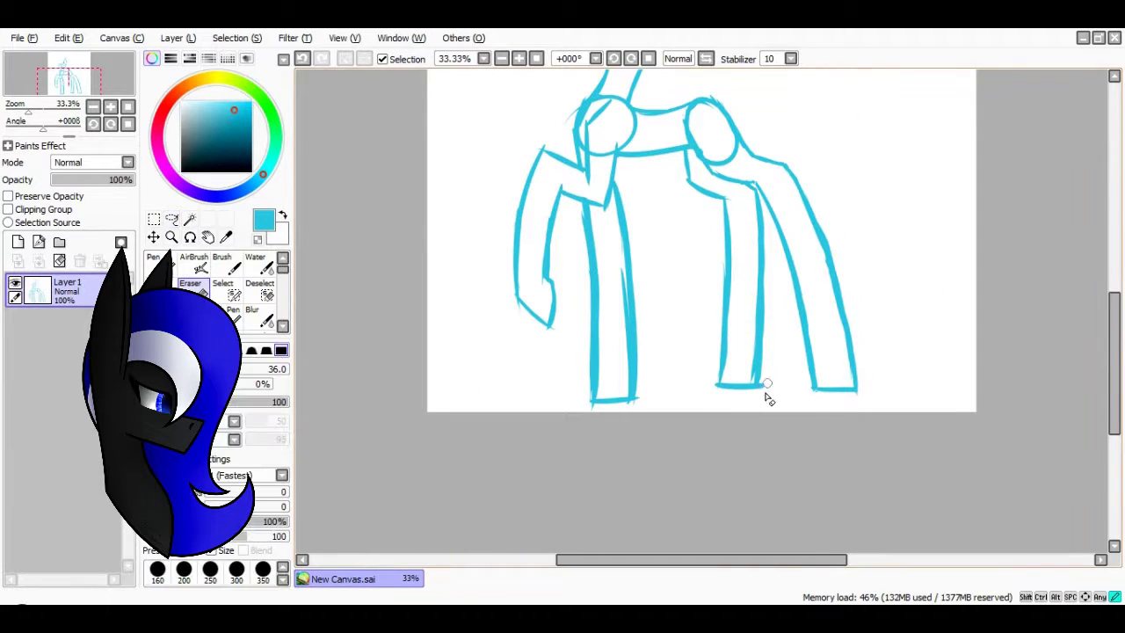
scroll(621, 281, "up", 3)
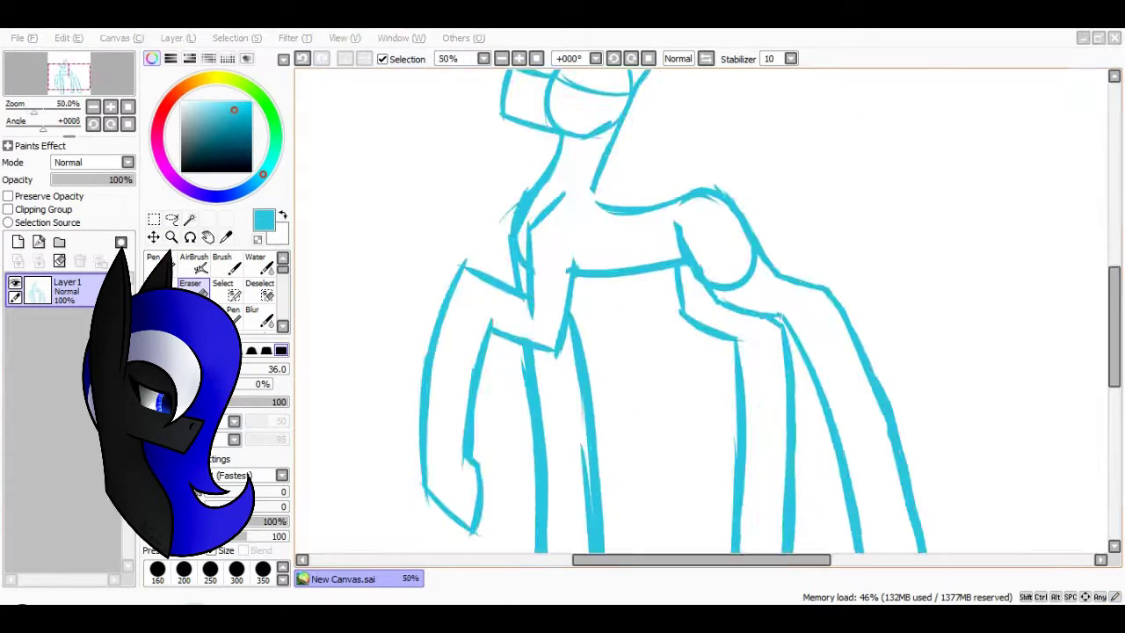
Draw a curved stroke joining the back of the neck to the back line
key("n")
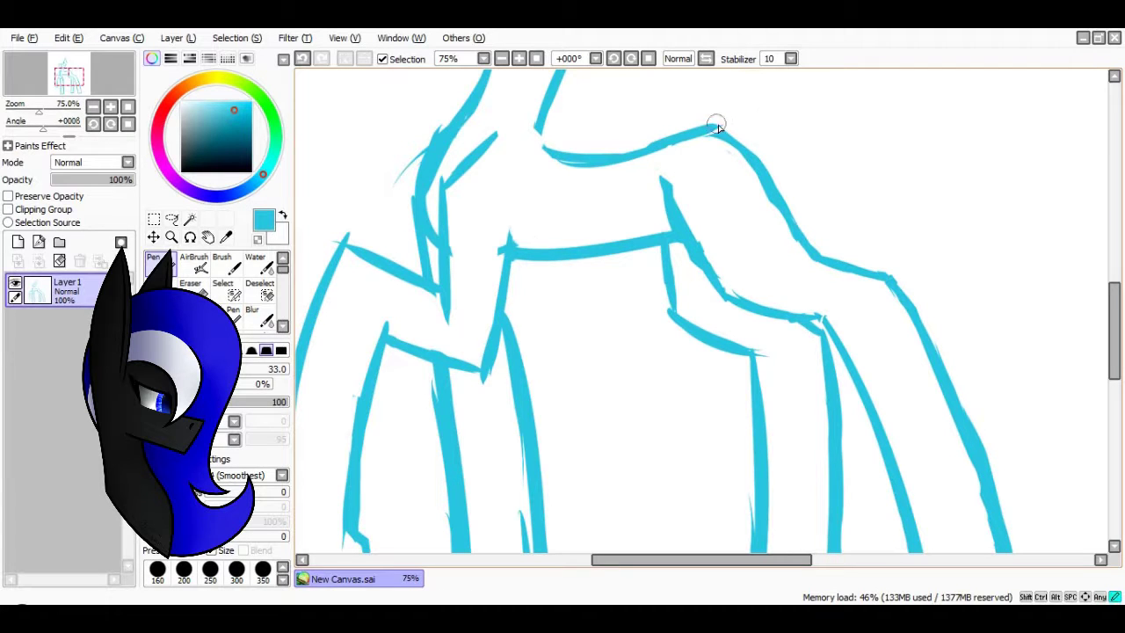
mouse_move(522, 125)
left_mouse_down()
mouse_move(571, 163)
mouse_move(467, 240)
left_mouse_up()
scroll(467, 241, "down", 4)
scroll(494, 396, "up", 2)
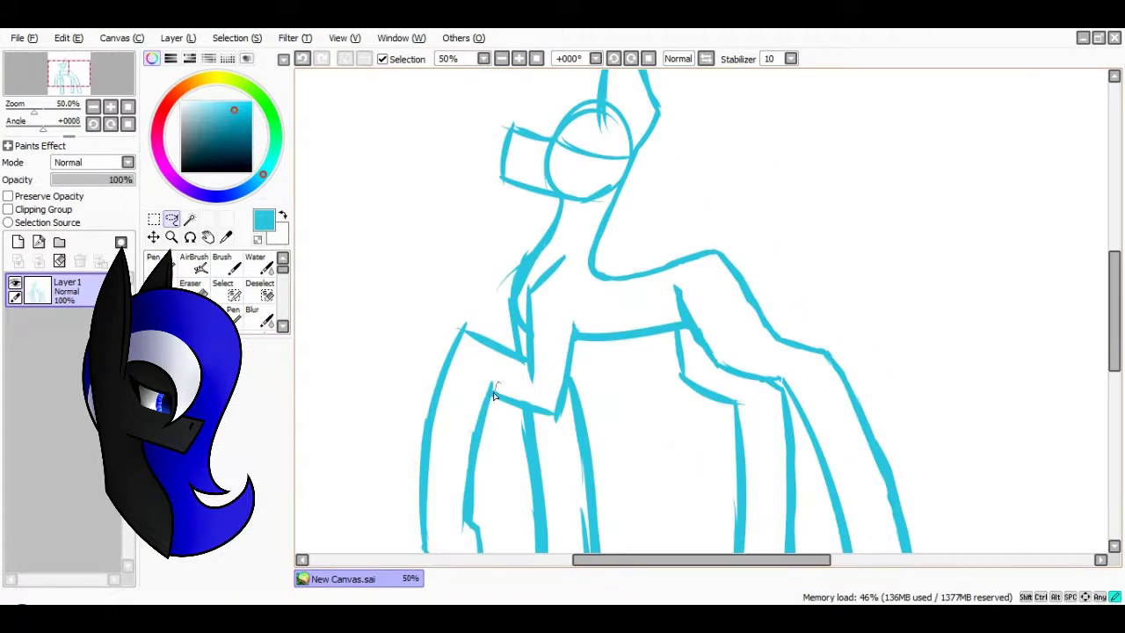
Shift the freehand-selected lines of the raised foreleg's underside slightly and deselect them
key("Delete")
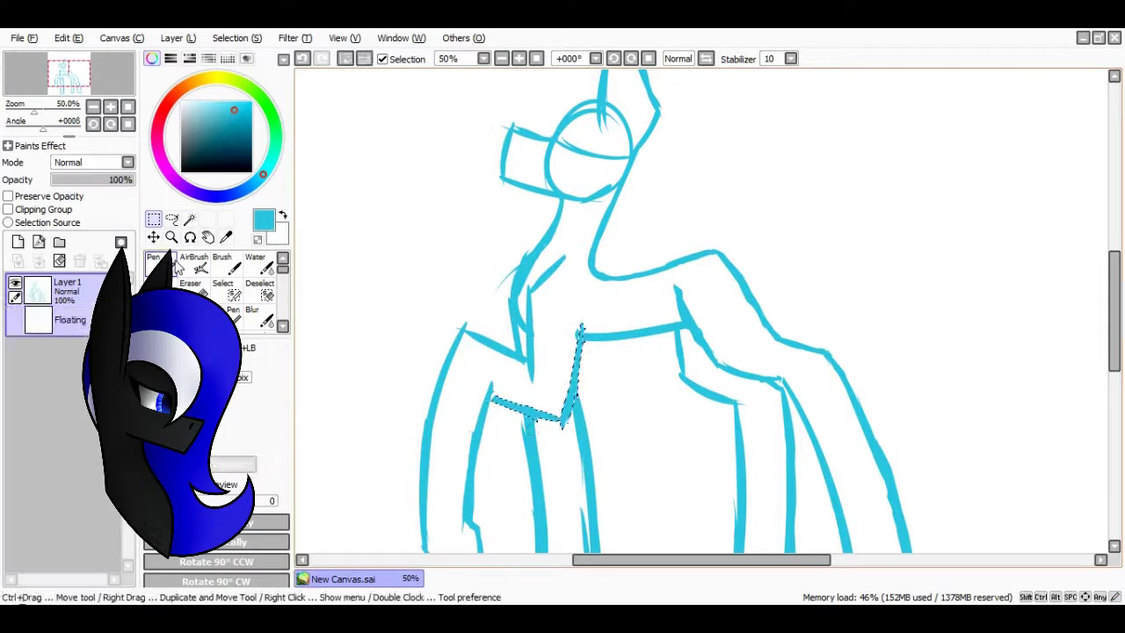
key("ctrl+d")
Erase the guide circle inside the head and draw the second ear just in front of the first
key("e")
left_click(536, 58)
left_click(536, 58)
left_click(519, 58)
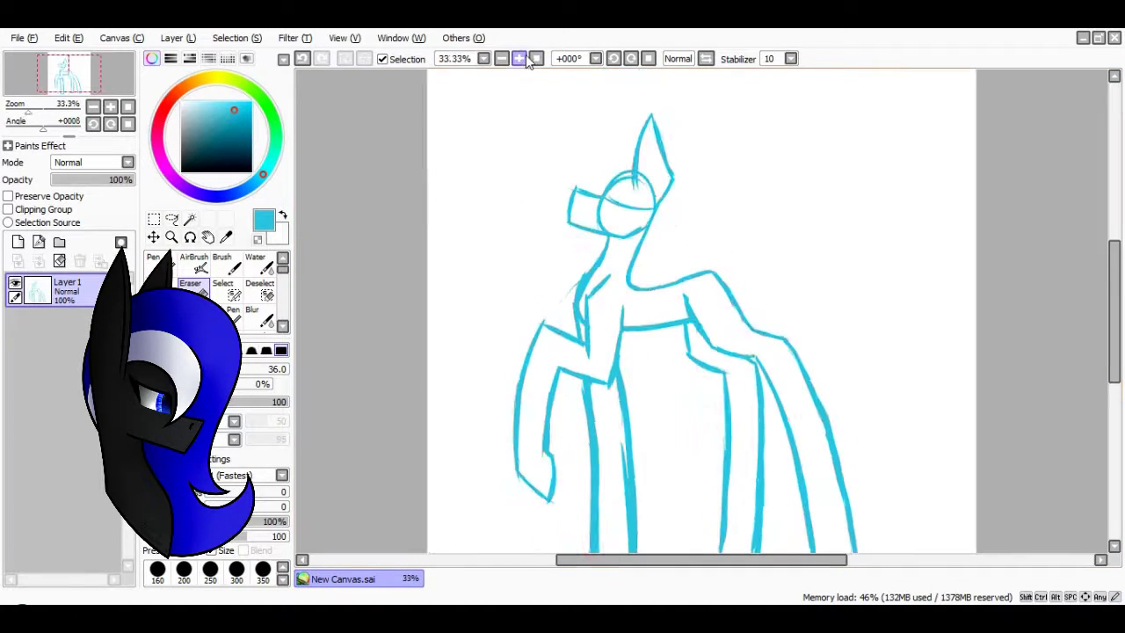
left_click(519, 58)
left_click_drag(562, 141, 546, 316)
scroll(582, 299, "up", 1)
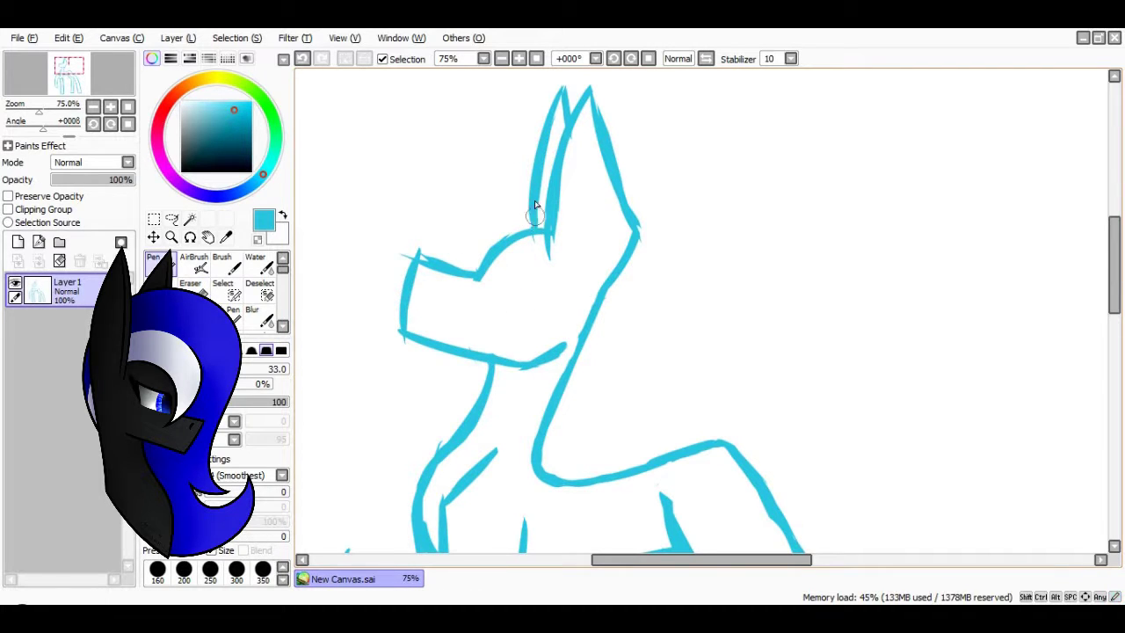
Sketch the jacket in red on Layer5, with its collar, chest opening, back edge and long pointed coat tail
scroll(542, 226, "up", 1)
left_click_drag(533, 453, 587, 334)
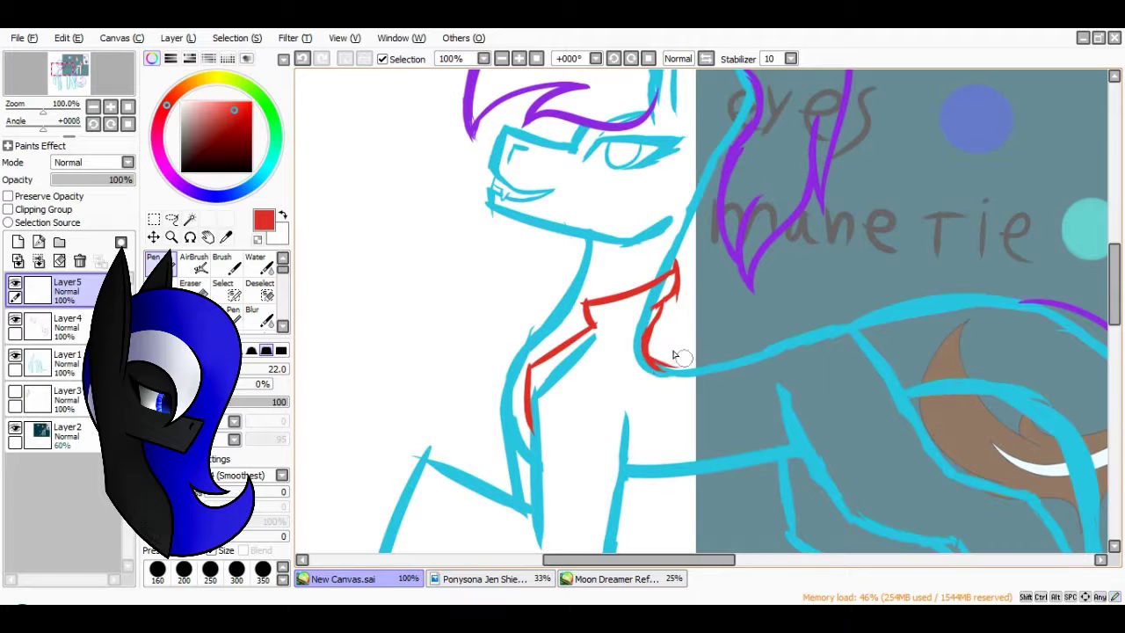
scroll(1115, 297, "down", 5)
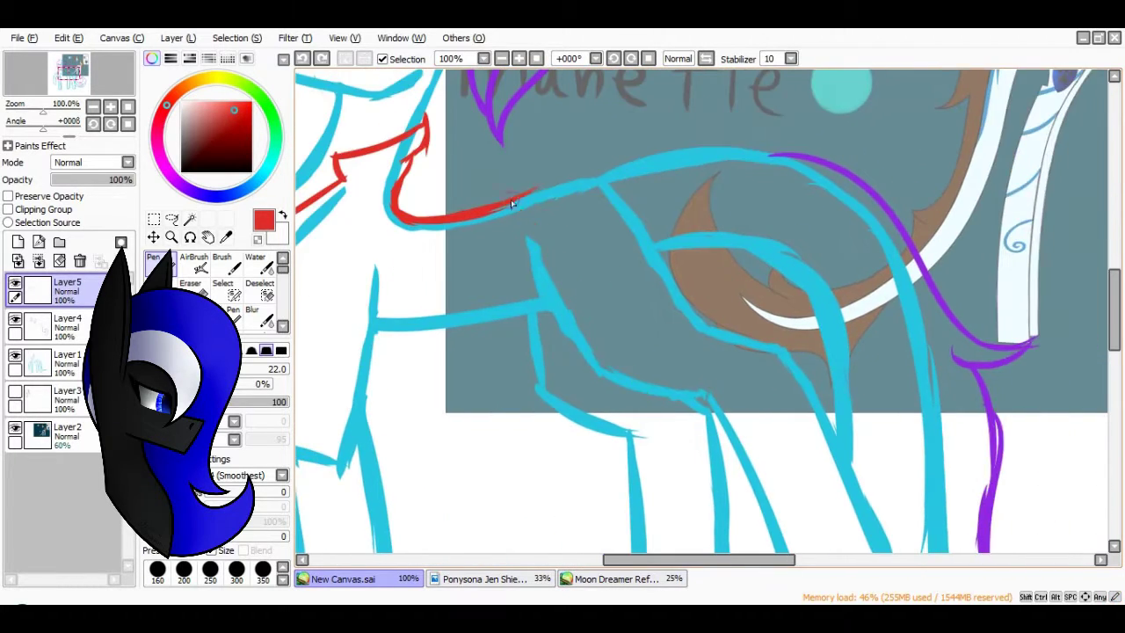
scroll(818, 473, "right", 5)
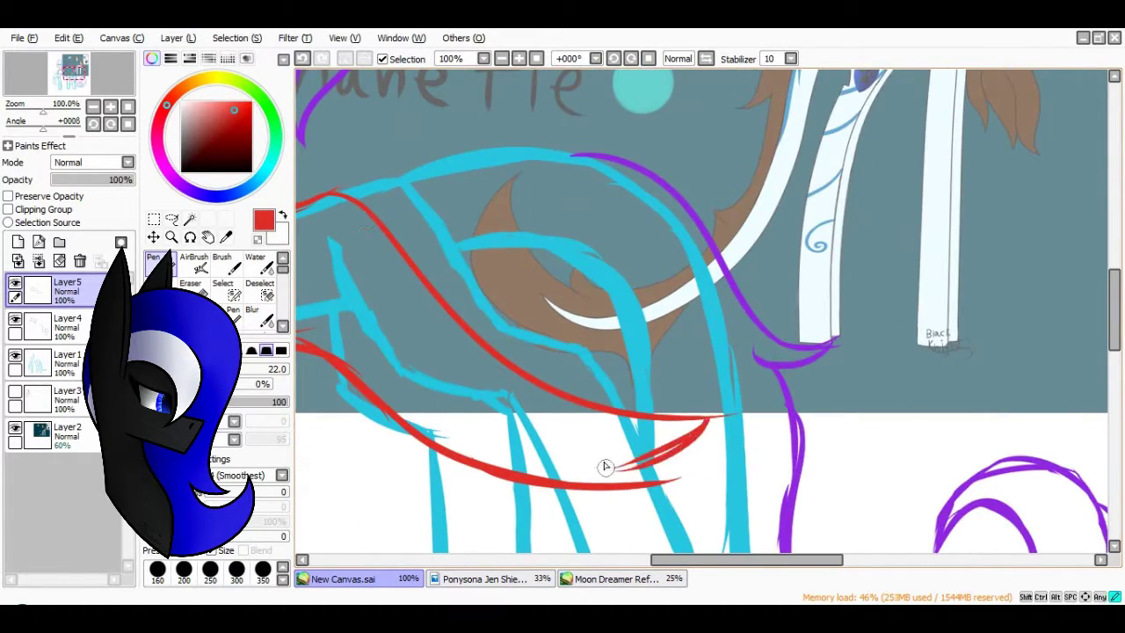
scroll(710, 420, "left", 2)
scroll(710, 419, "down", 3)
mouse_move(537, 185)
left_mouse_down()
mouse_move(606, 298)
mouse_move(865, 352)
left_mouse_up()
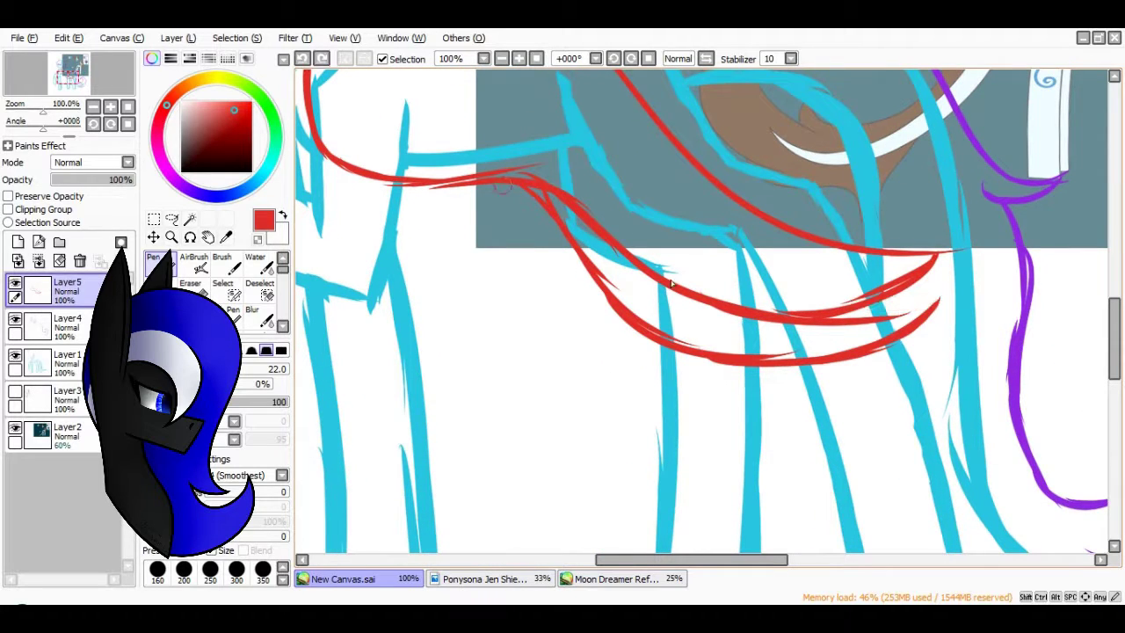
Undo the last jacket stroke and clean up the surplus red lines along the coat tail and chest
left_click(302, 59)
key("e")
scroll(494, 291, "down", 2)
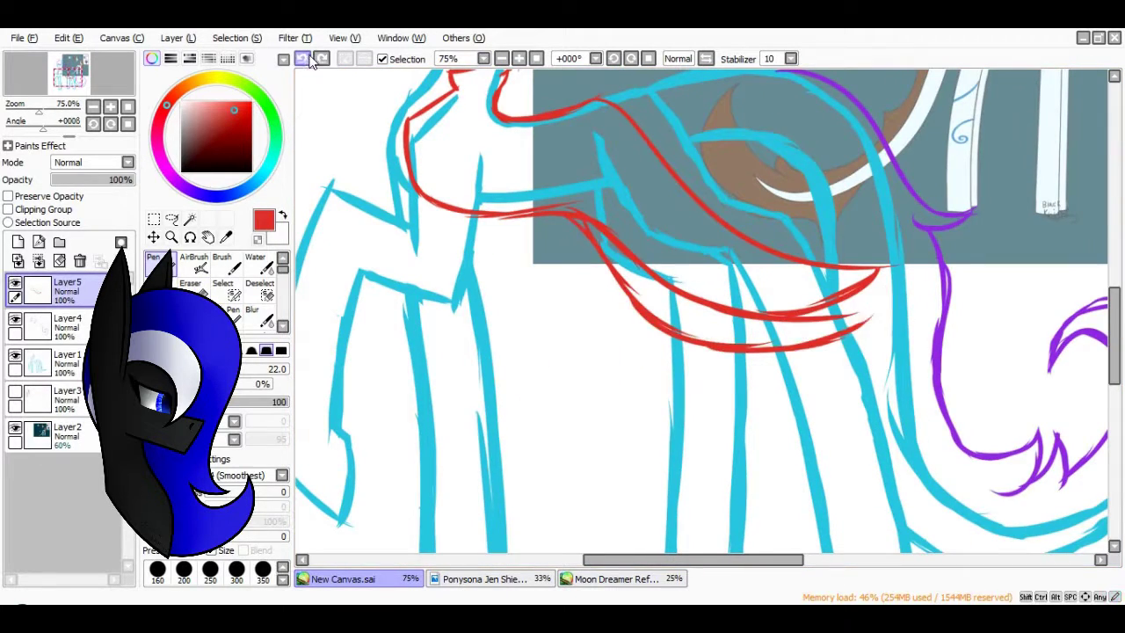
left_click(61, 38)
left_click(80, 128)
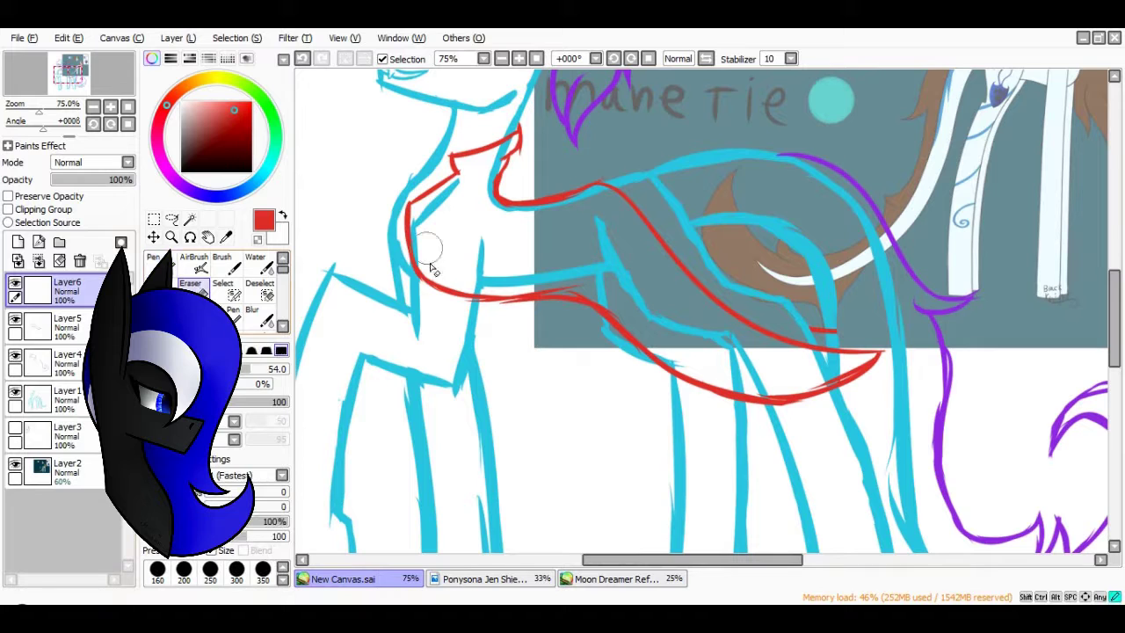
key("ctrl+z")
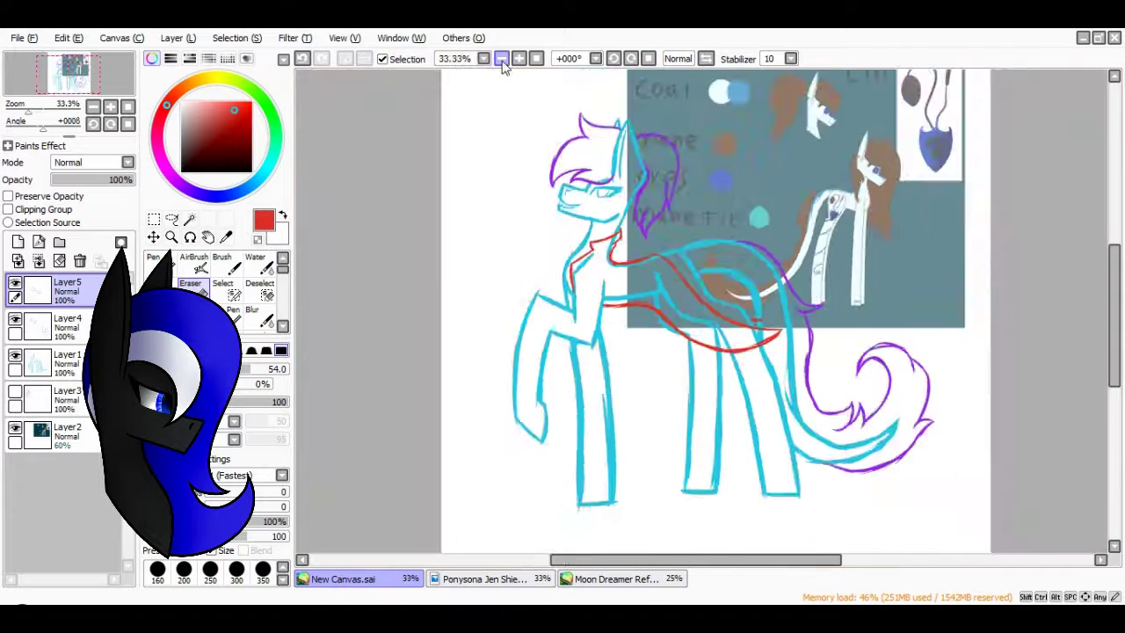
Change the colour to green and sketch the shirt collar along the chest at the jacket's opening
scroll(430, 268, "down", 2)
scroll(615, 308, "up", 1)
left_click(274, 128)
scroll(661, 220, "up", 3)
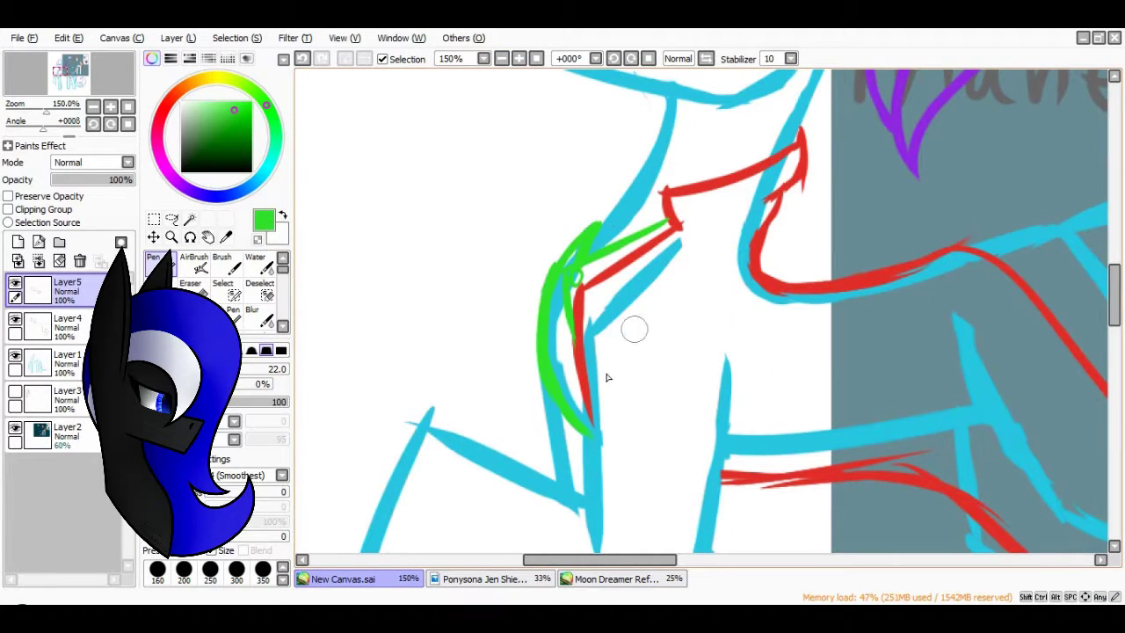
left_click(501, 58)
mouse_move(1114, 307)
left_mouse_down()
mouse_move(1098, 259)
mouse_move(1113, 290)
left_mouse_up()
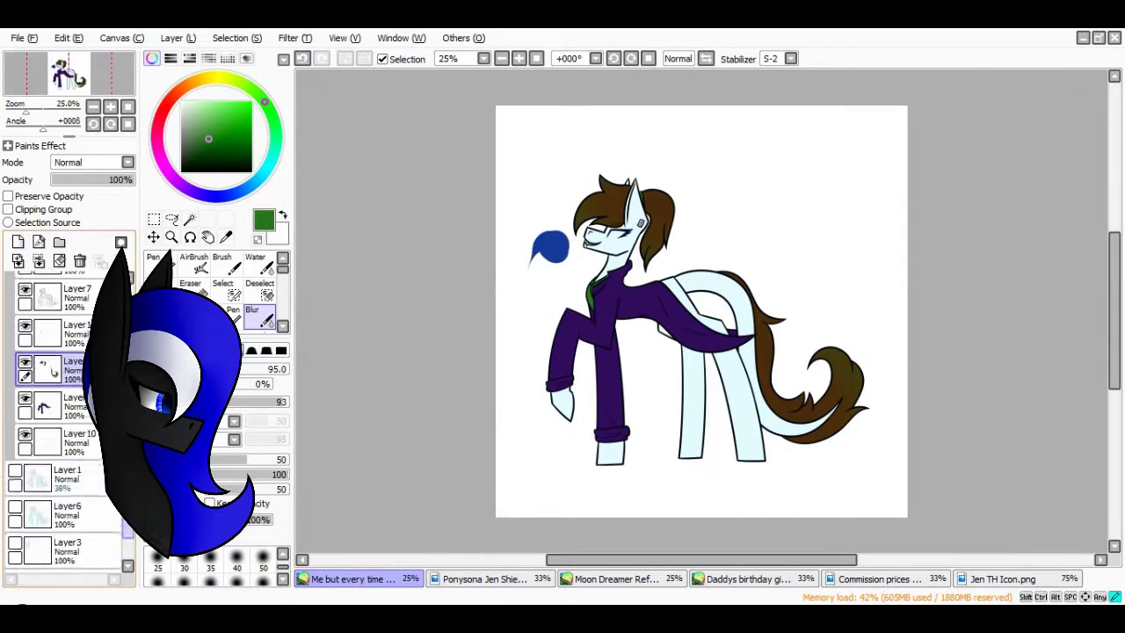
Paint dark purple, lavender, light green and pale yellow reference swatches on Layer9 beside the blue one
left_click(154, 257)
scroll(703, 314, "up", 1)
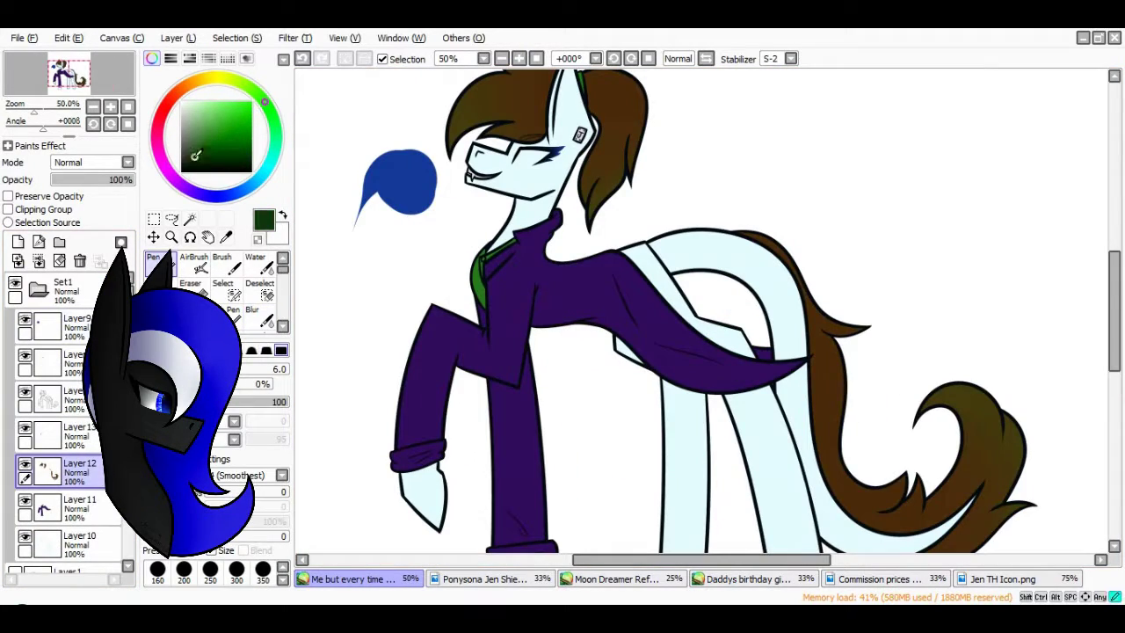
left_click(52, 325)
left_click(381, 274)
left_click(207, 106)
left_click(360, 326)
left_click(265, 107)
left_click(414, 326)
left_click(214, 78)
left_click(448, 297)
Move the colour swatches to the empty area above the pony's back and briefly check the Daddys birthday drawing
scroll(440, 290, "down", 1)
mouse_move(424, 286)
left_mouse_down()
mouse_move(464, 281)
mouse_move(670, 148)
left_mouse_up()
scroll(775, 201, "down", 1)
left_click(799, 579)
left_click(351, 578)
Add a clipped layer above Layer10, fill it with dark purple, and set it to Shade mode at 79% opacity
left_click(53, 500)
left_click(18, 241)
left_click(8, 209)
left_click(92, 162)
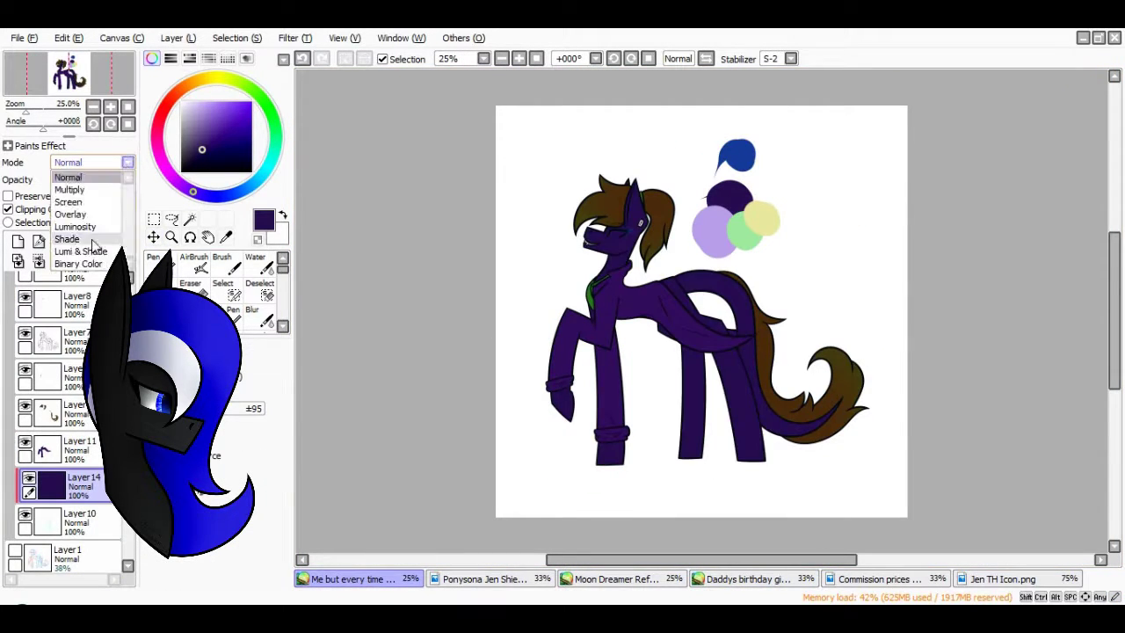
left_click(88, 239)
left_click(116, 179)
Erase a highlight from the shade along the ear's inner edge and paint shade back over the outer ear
key("e")
scroll(624, 498, "up", 4)
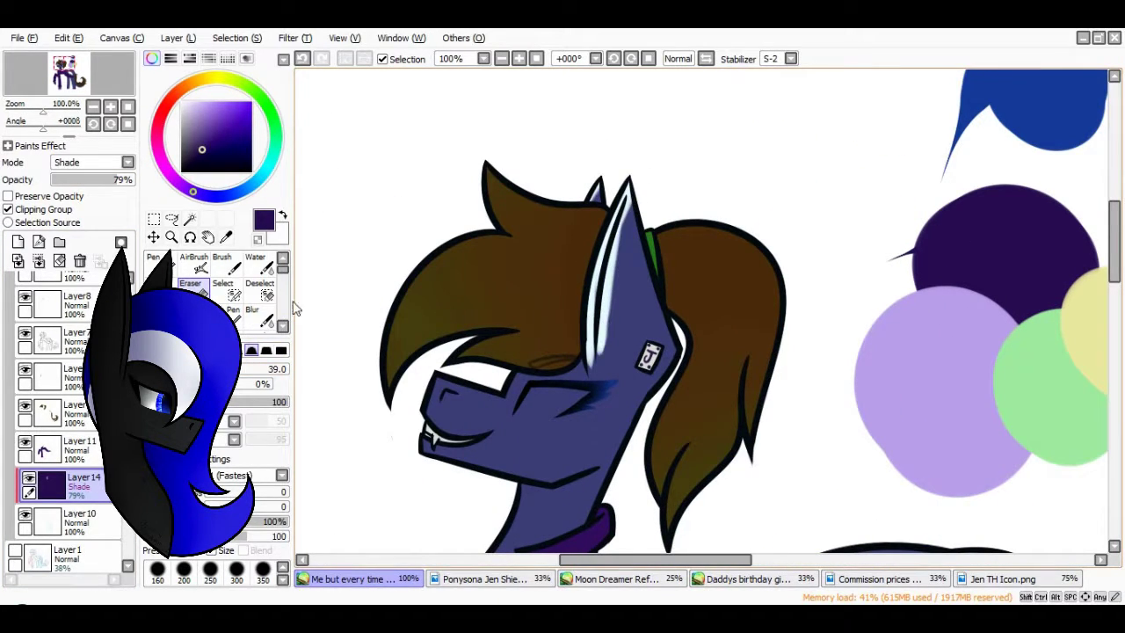
key("n")
scroll(701, 311, "up", 2)
mouse_move(544, 84)
left_mouse_down()
mouse_move(502, 244)
mouse_move(470, 439)
left_mouse_up()
Erase the shade from the middle of the ear with soft edges and touch up its inner fold using the AirBrush
left_click(253, 313)
key("e")
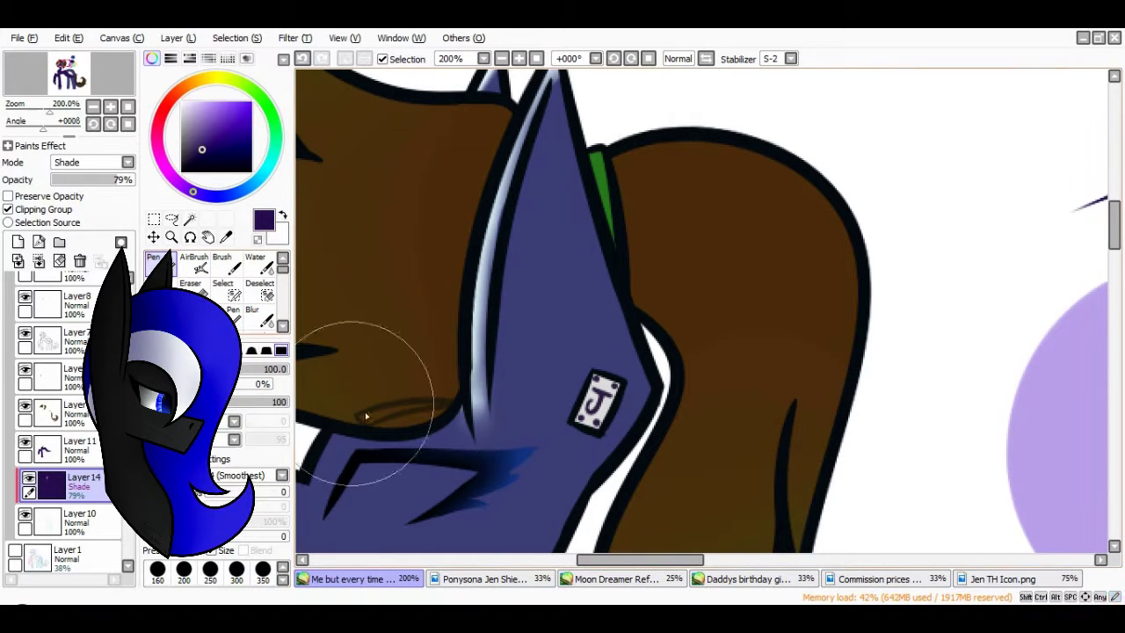
mouse_move(547, 86)
left_mouse_down()
mouse_move(557, 114)
mouse_move(508, 360)
mouse_move(562, 241)
mouse_move(514, 457)
left_mouse_up()
key("b")
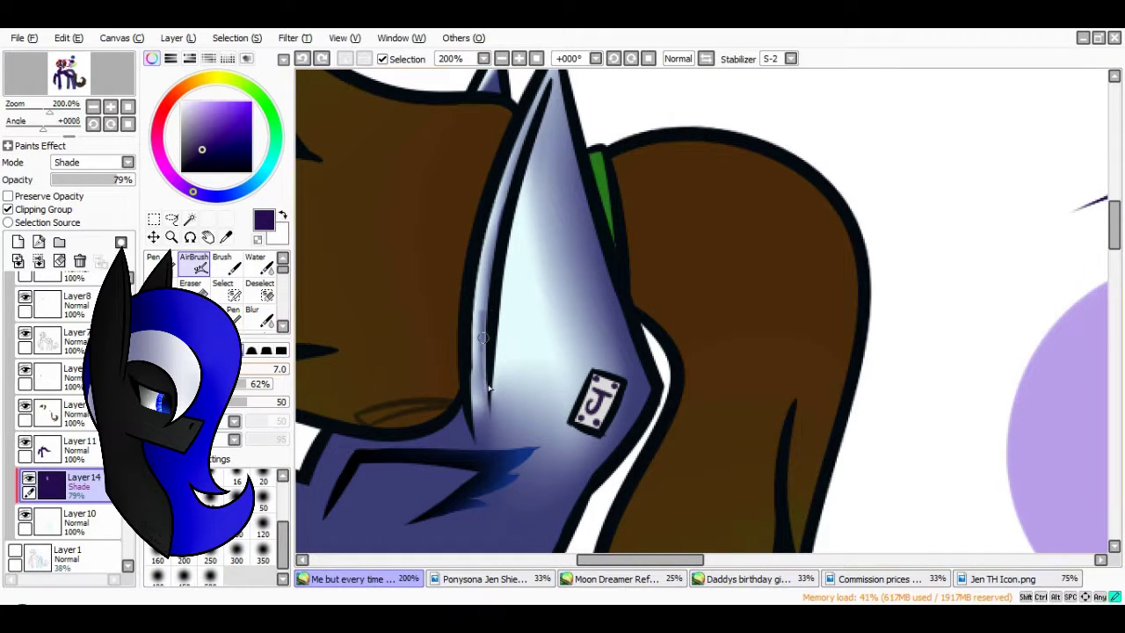
scroll(439, 167, "down", 1)
key("e")
left_click_drag(395, 395, 495, 252)
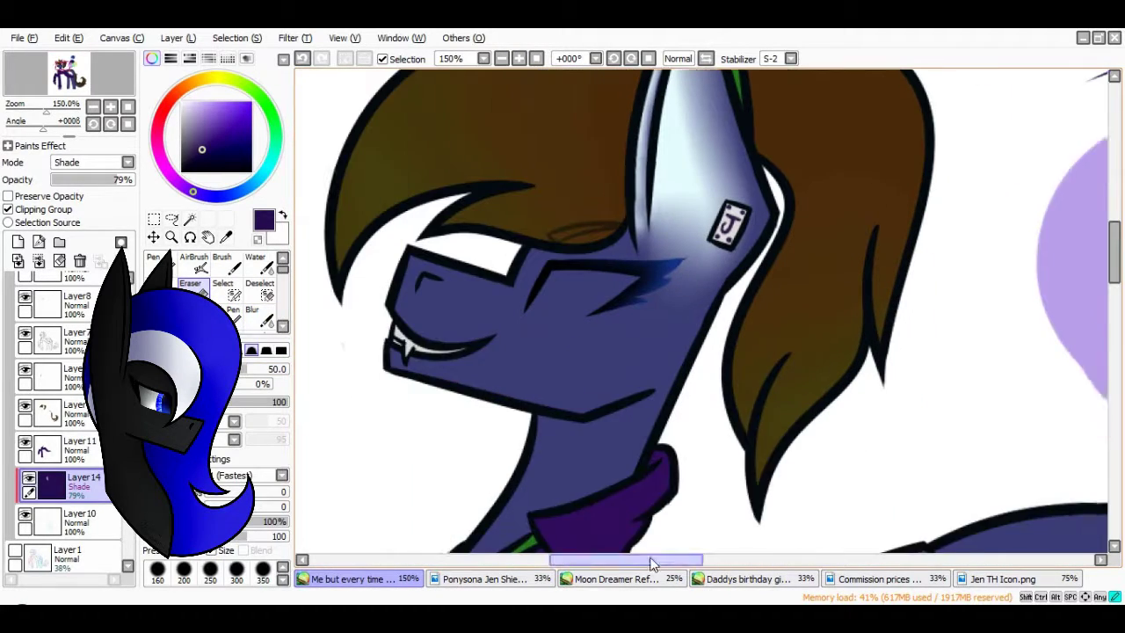
Hide the Shade layer and add a new clipped layer directly above Layer10
scroll(518, 360, "up", 1)
left_click(24, 535)
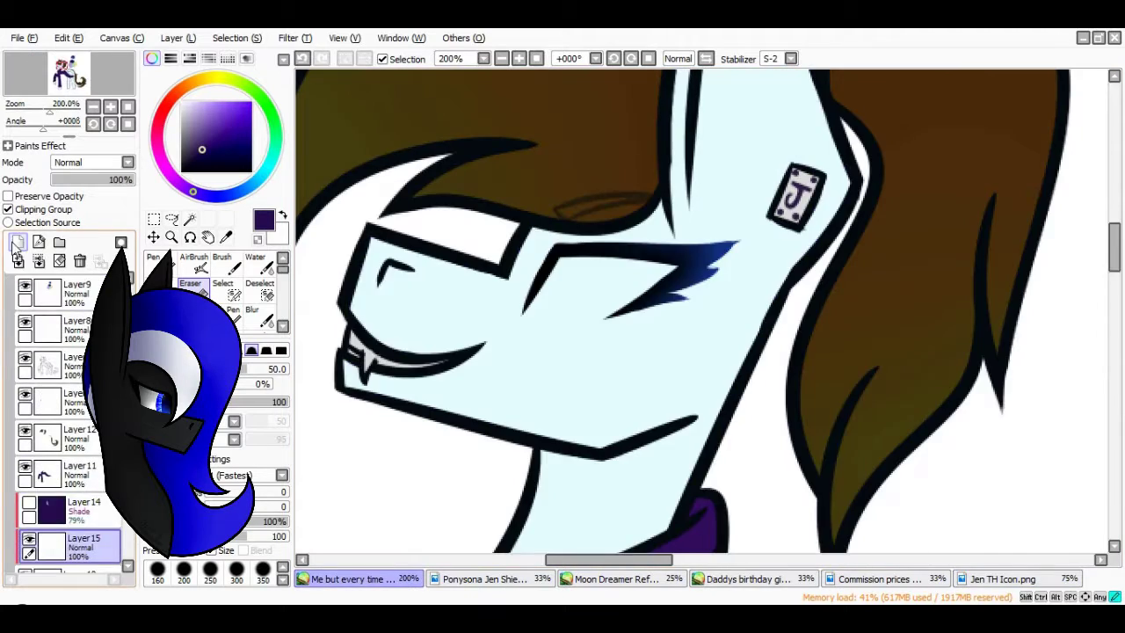
left_click(17, 242)
Paint a medium blue shadow strip below the glasses frame across the muzzle with the Pen at size 25
left_click(154, 257)
scroll(409, 80, "down", 3)
scroll(517, 277, "up", 3)
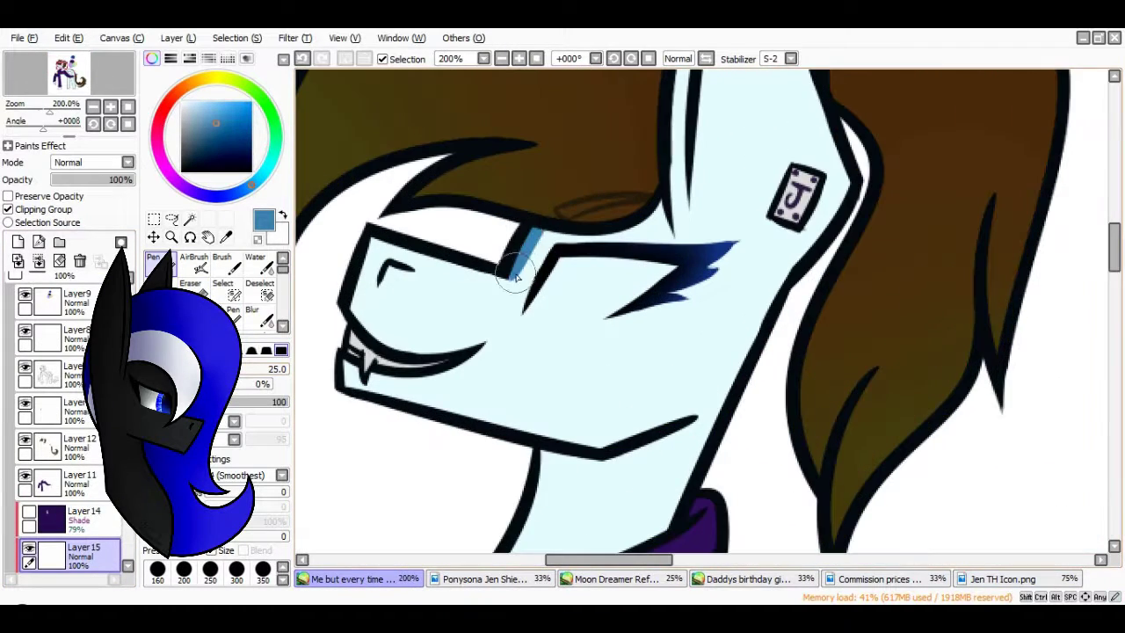
scroll(563, 158, "down", 3)
scroll(439, 264, "up", 3)
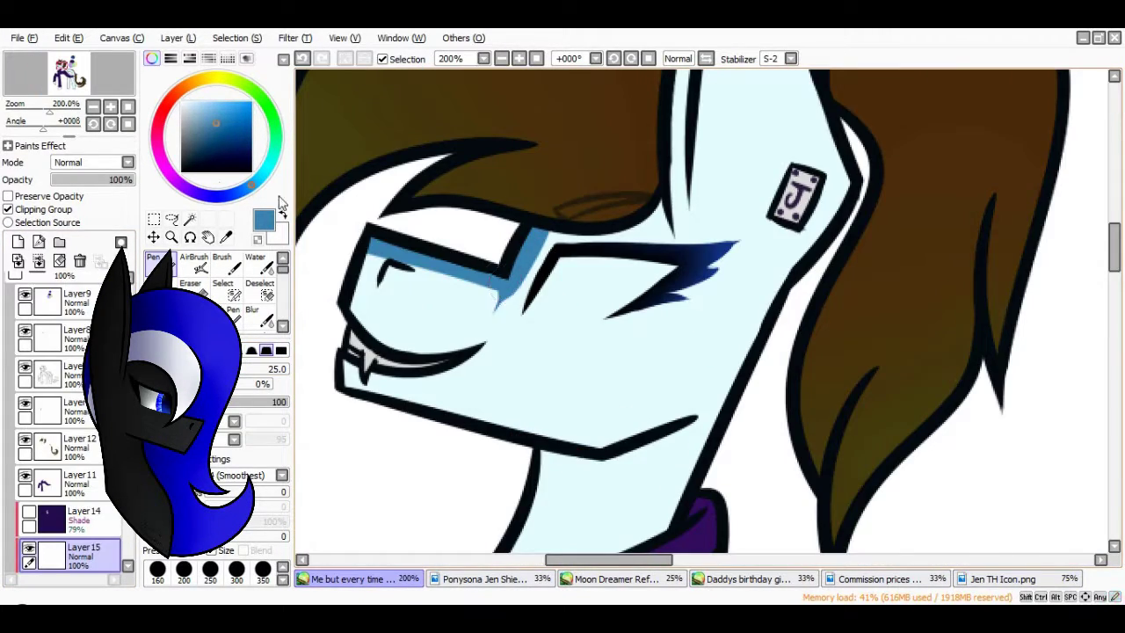
Even out the blue shadow under the glasses and clean its lower edge
scroll(326, 263, "up", 1)
left_click_drag(325, 264, 550, 282)
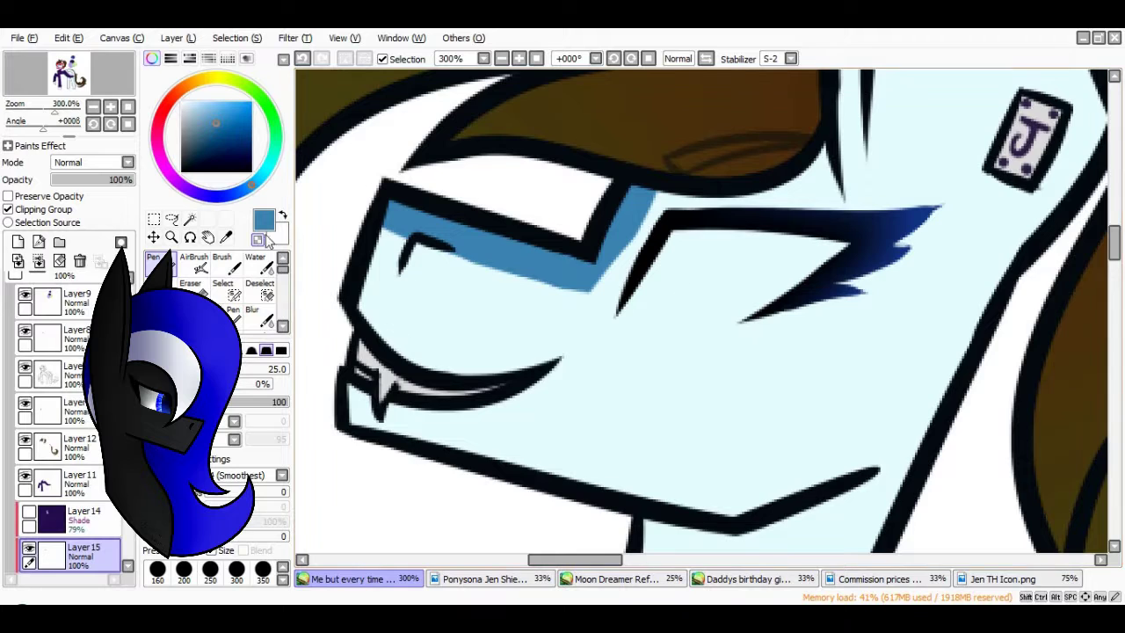
scroll(627, 181, "up", 1)
key("e")
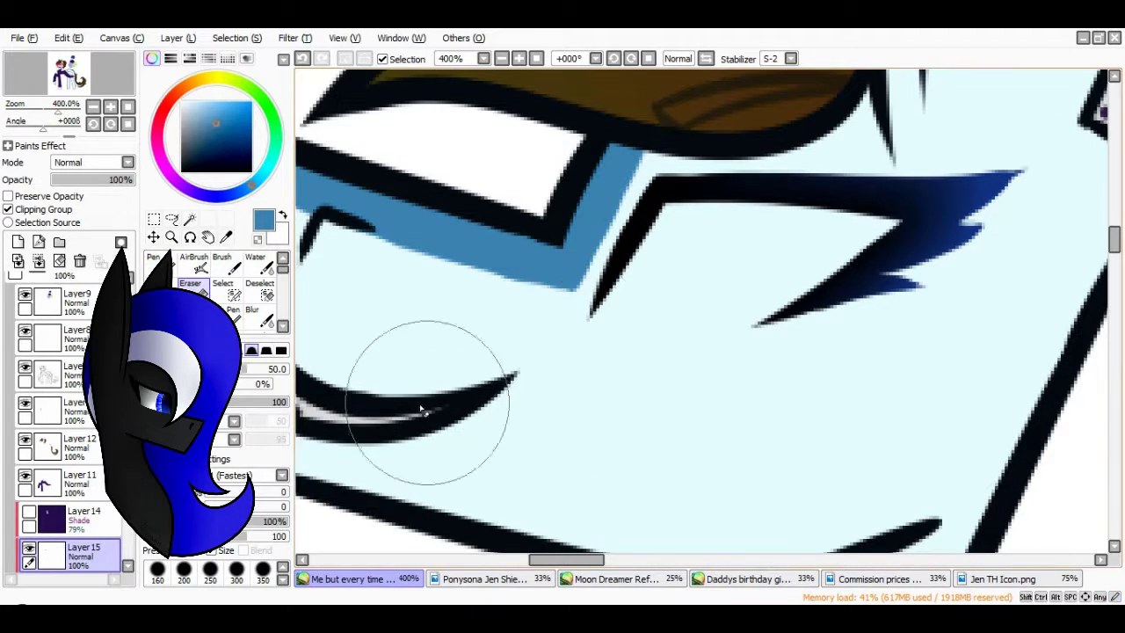
scroll(540, 82, "down", 3)
Paint a blue shadow along the back of the head behind the ear tag and undo the last stroke
key("n")
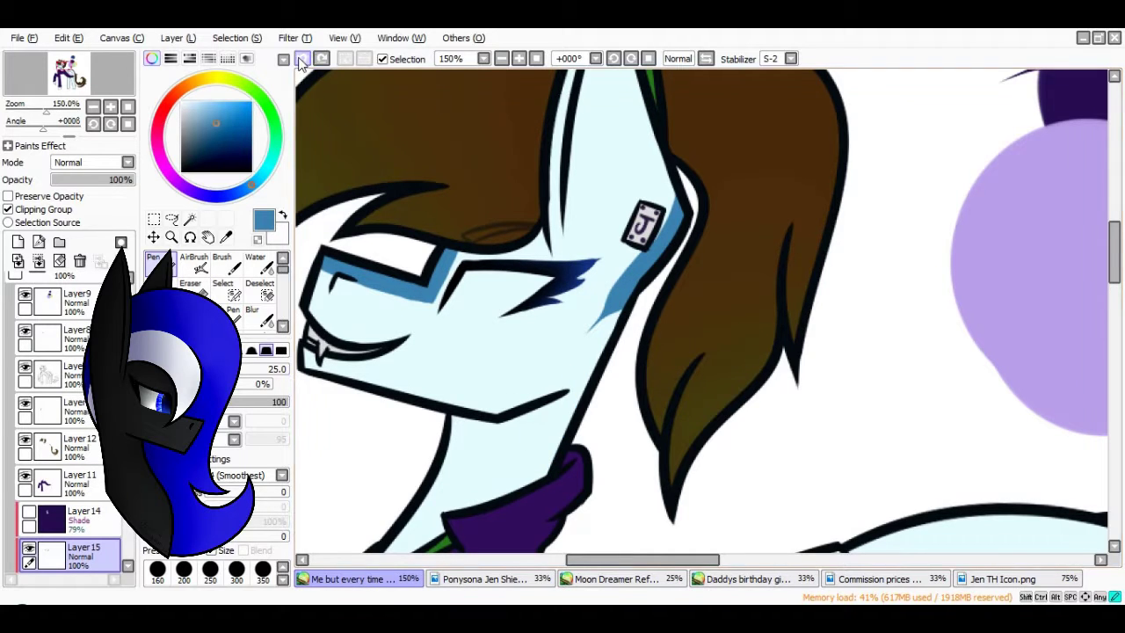
scroll(590, 420, "down", 2)
left_click_drag(527, 392, 552, 253)
key("ctrl+z")
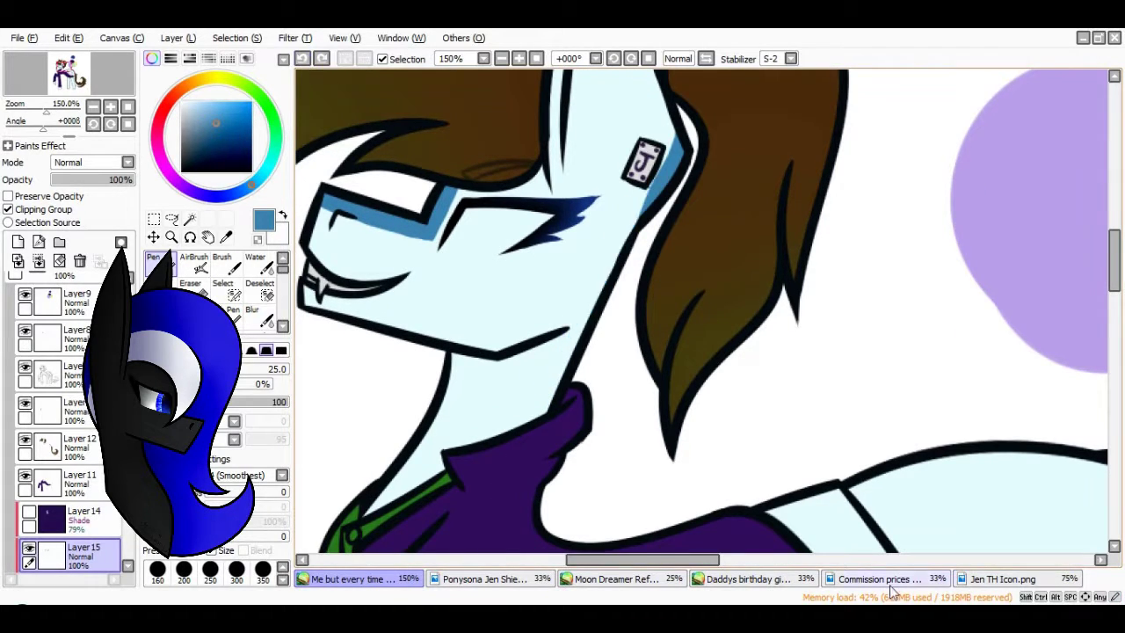
Paint the blue shadow down the back of the head and neck, undo its lowest stroke and clear its lower end within a lasso selection
left_click(302, 60)
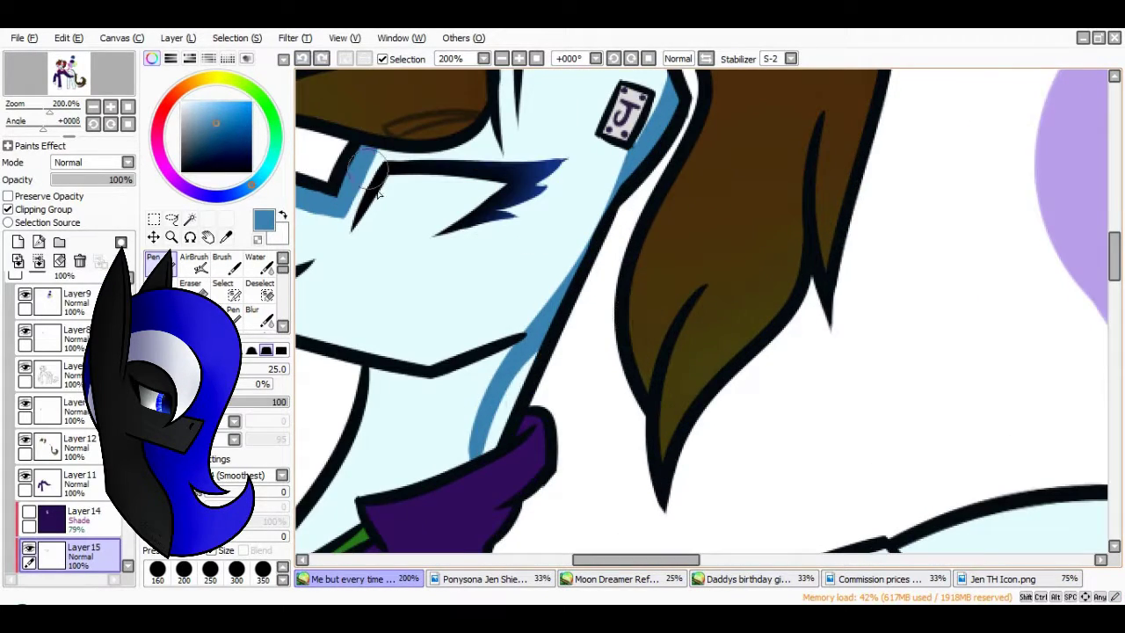
key("ctrl+z")
left_click(171, 218)
left_click_drag(562, 210, 619, 221)
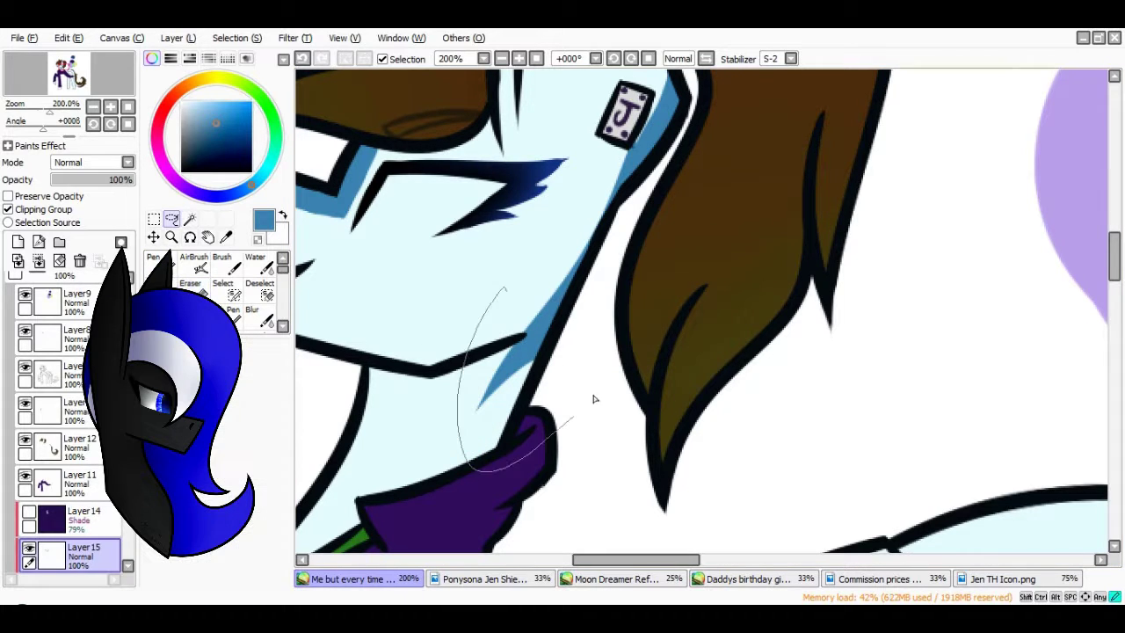
key("ctrl+t")
left_click(344, 58)
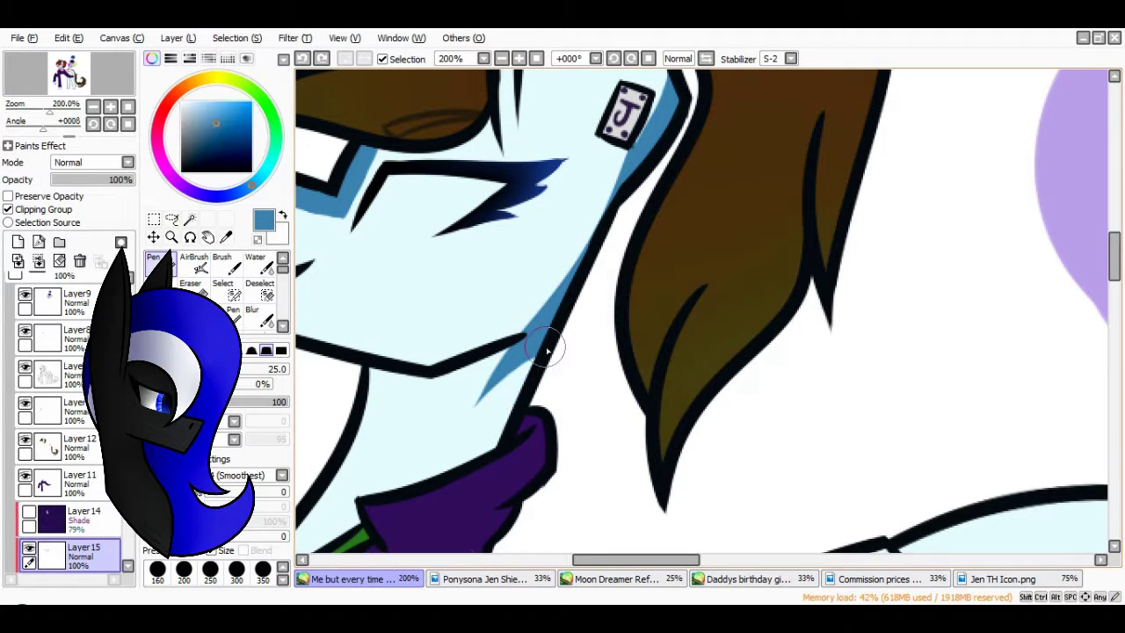
Paint blue pointed patches above the jacket collar and on the back just behind the jacket, consulting the reference drawing
key("minus")
left_click(483, 578)
left_click(352, 578)
key("e")
key("n")
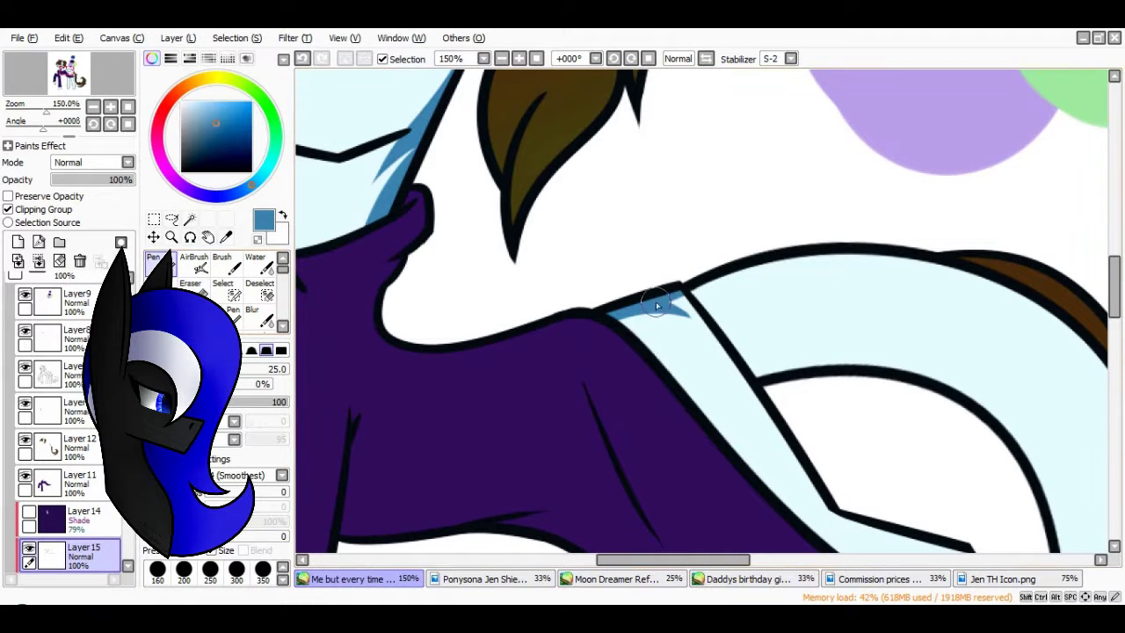
Paint a blue strip along the top of the rump with jagged tufts on its lower edge
left_click_drag(694, 292, 1002, 262)
left_click_drag(1002, 262, 659, 266)
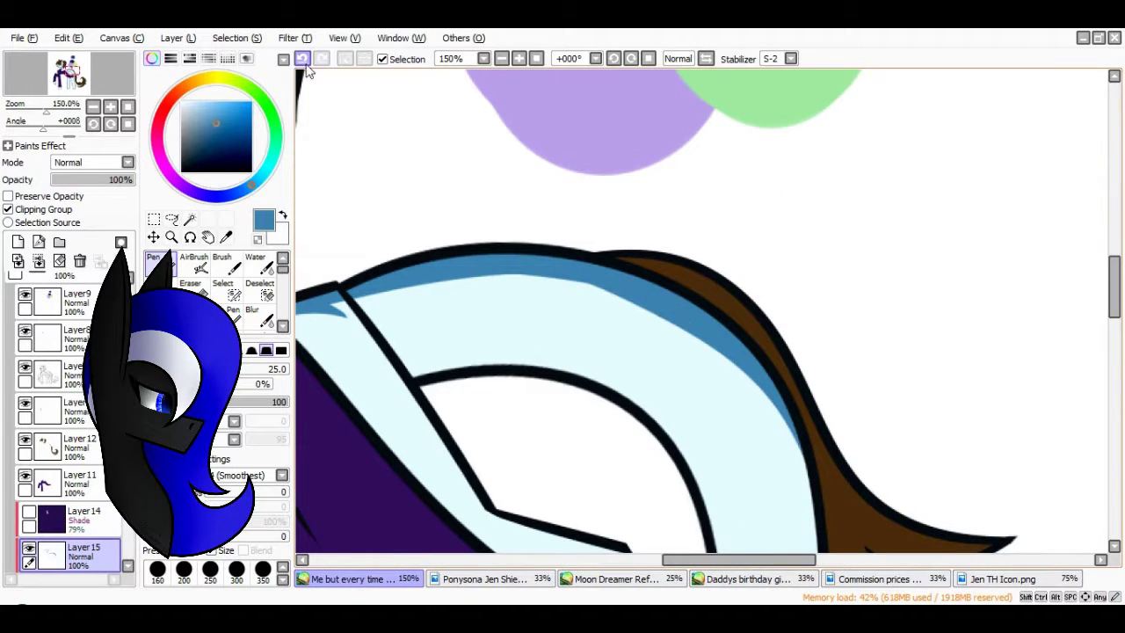
left_click(301, 58)
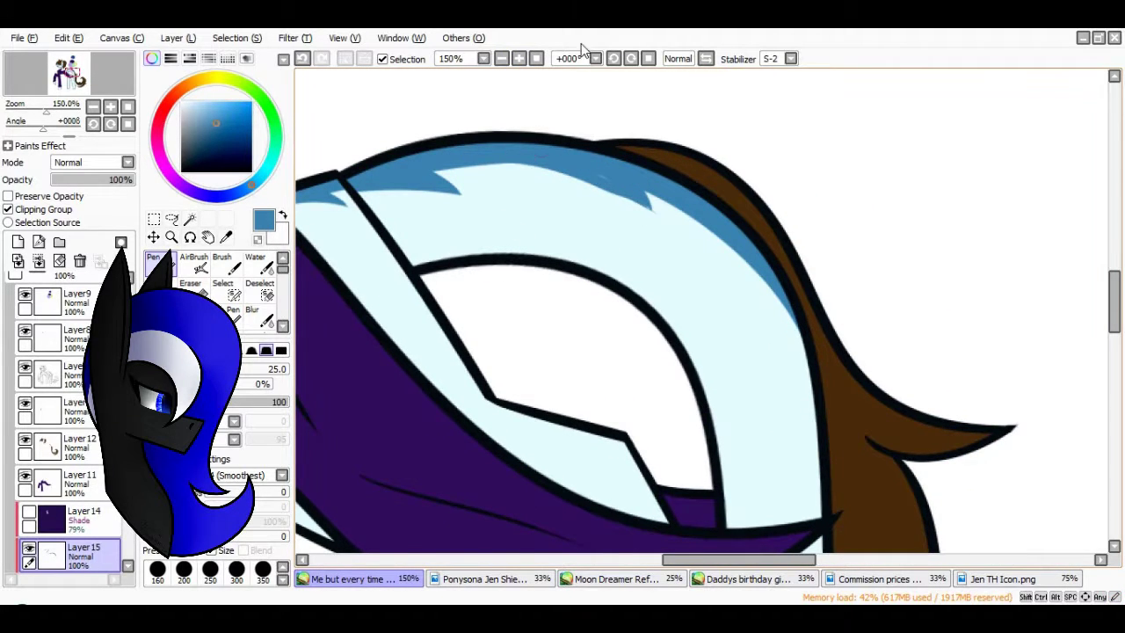
key("plus")
key("n")
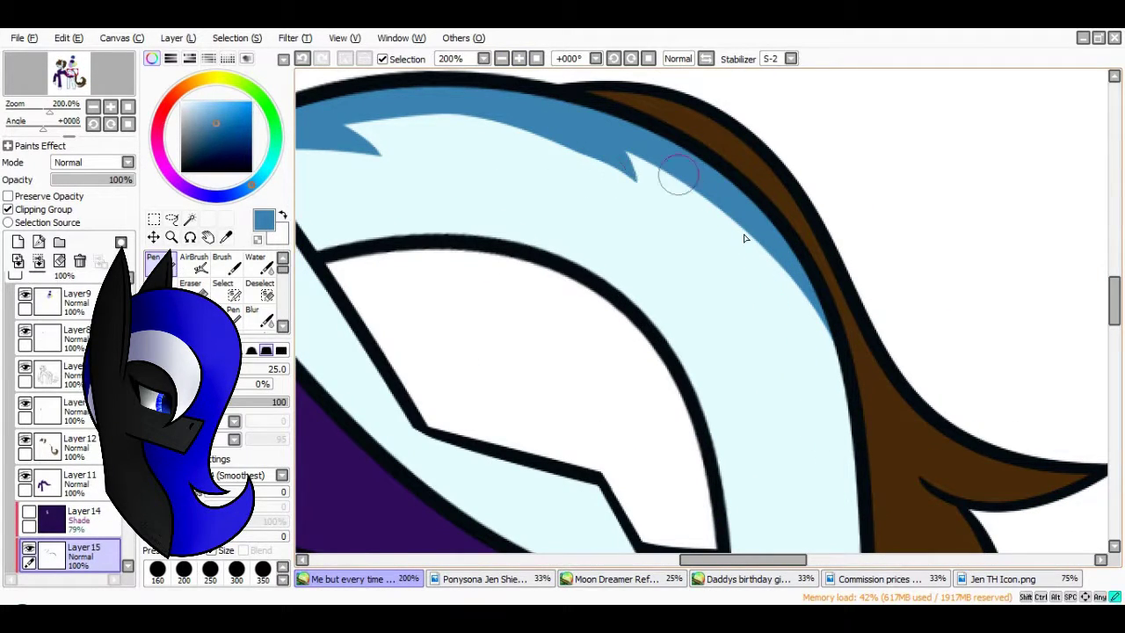
key("e")
key("ctrl+z")
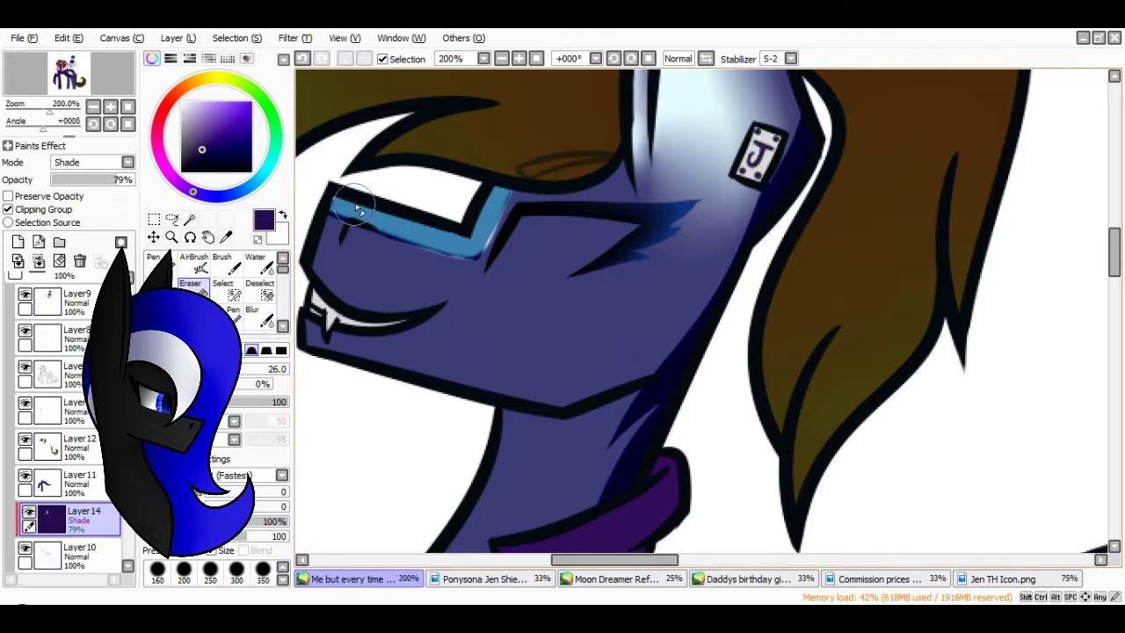
On the Layer14 shade layer, erase highlight areas on the muzzle, cheek and neck and soften them with Blur at size 30
left_click_drag(615, 325, 485, 322)
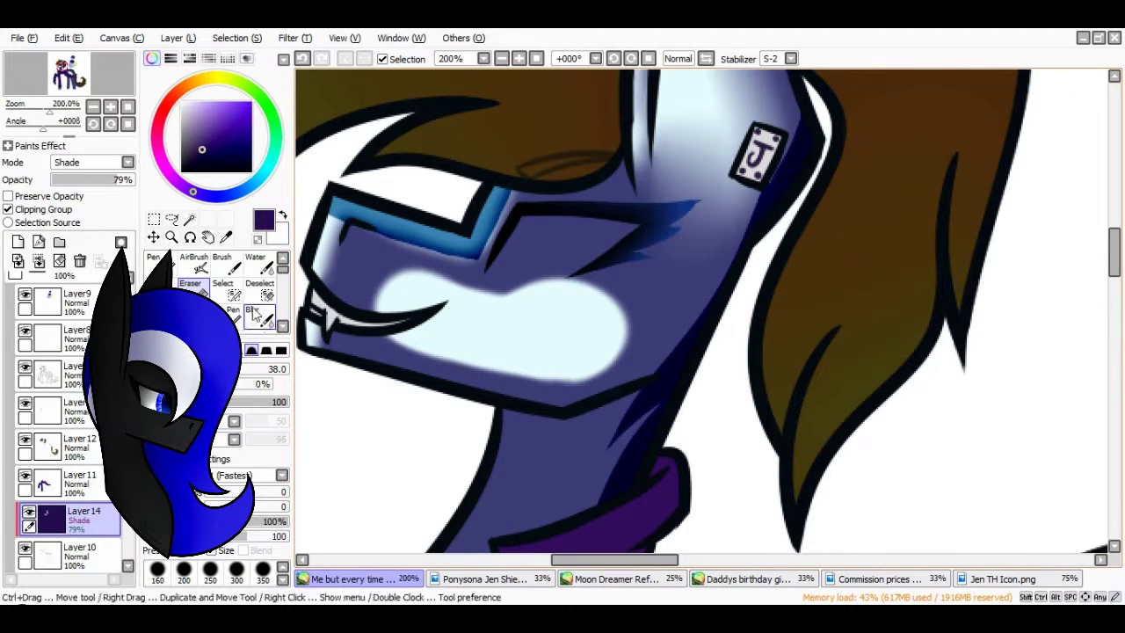
left_click(252, 309)
mouse_move(606, 272)
left_mouse_down()
mouse_move(519, 301)
mouse_move(426, 353)
mouse_move(628, 326)
left_mouse_up()
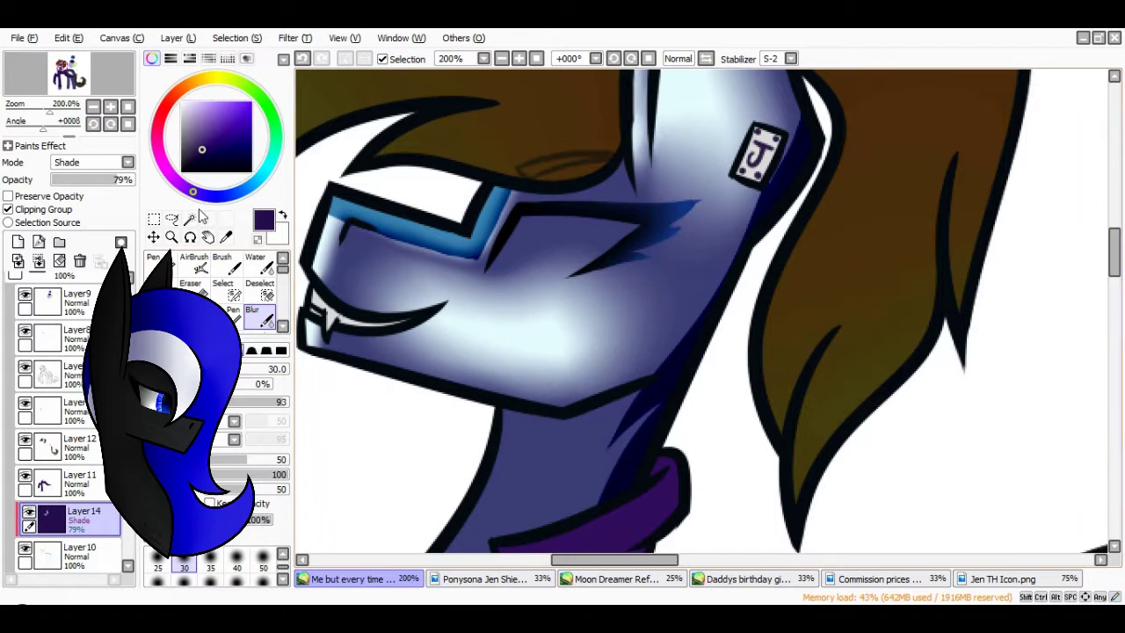
scroll(590, 307, "down", 3)
left_click_drag(615, 281, 457, 351)
left_click_drag(405, 439, 464, 326)
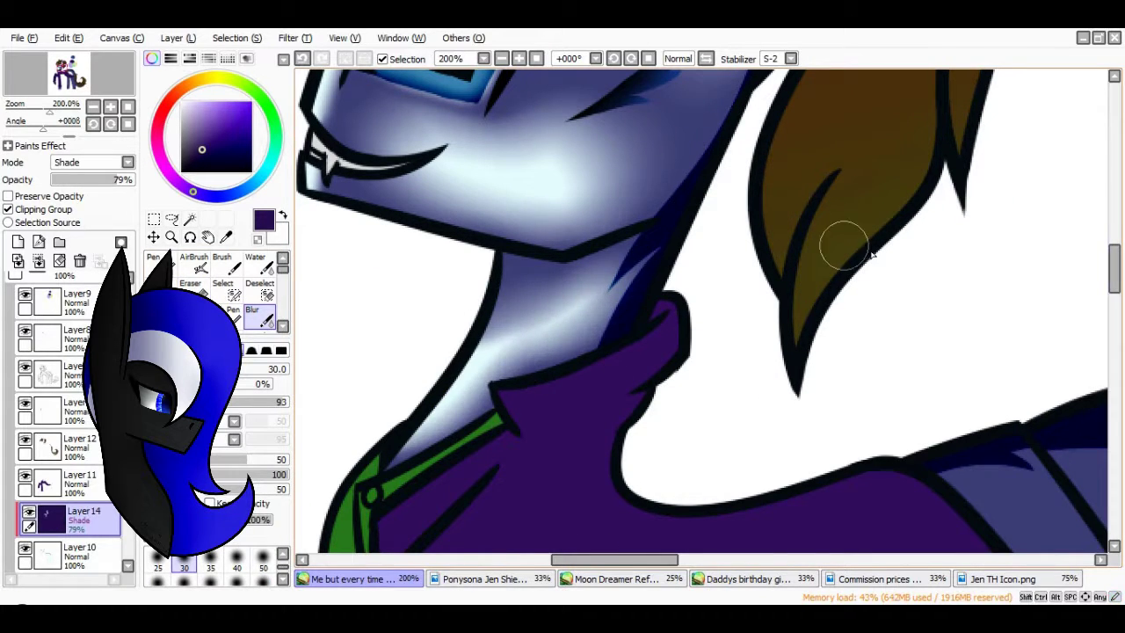
Touch up the body colour on Layer10 with the Pen
scroll(465, 326, "down", 5)
key("e")
left_click_drag(651, 563, 602, 562)
left_click(79, 553)
key("n")
left_click(501, 58)
scroll(352, 170, "up", 3)
left_click_drag(351, 171, 502, 321)
Erase the Layer14 shade along the front of the raised hoof and blur the edge
left_click(79, 519)
key("e")
scroll(646, 259, "down", 3)
scroll(646, 259, "up", 3)
scroll(645, 260, "left", 2)
key("b")
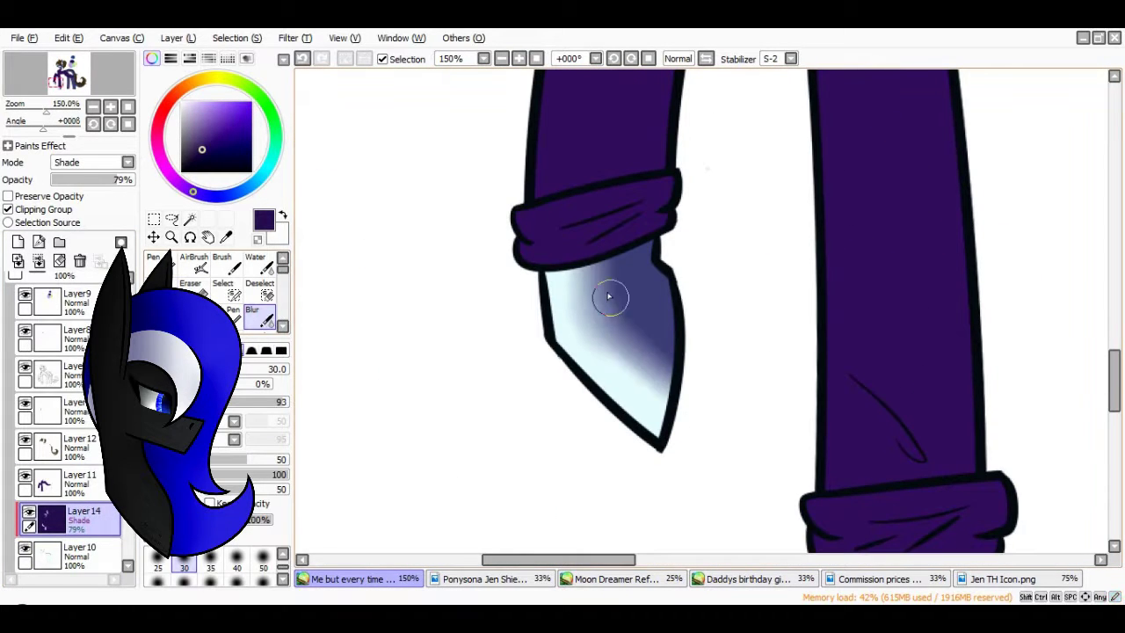
Lighten the front of the standing foreleg below the cuff with a blurred edge and refine the raised hoof's highlight
scroll(547, 238, "down", 3)
scroll(547, 237, "right", 2)
left_click_drag(679, 237, 666, 378)
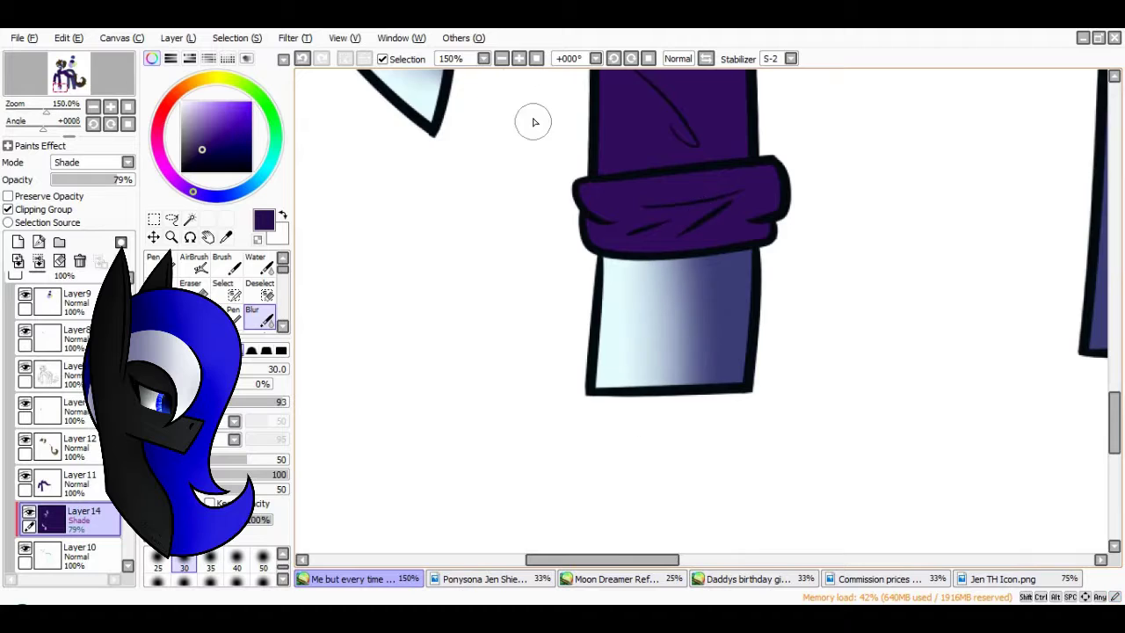
scroll(535, 141, "down", 2)
scroll(535, 142, "up", 3)
left_click(193, 264)
mouse_move(531, 303)
left_mouse_down()
mouse_move(589, 359)
mouse_move(566, 338)
left_mouse_up()
left_click(264, 318)
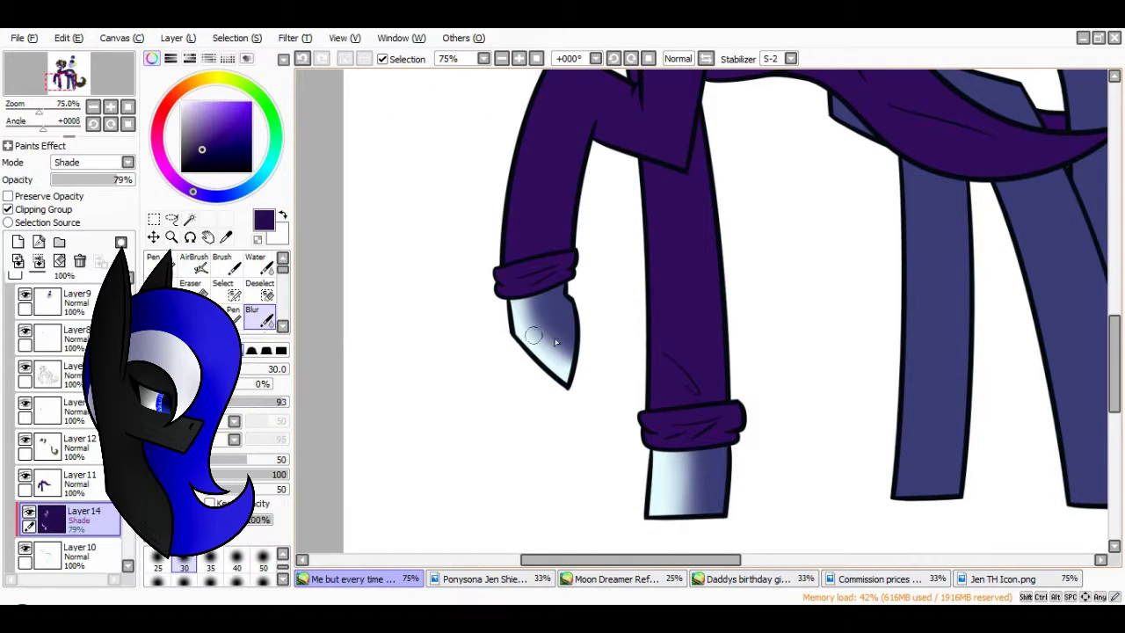
Erase a long highlight down the front of the nearest-to-front hind leg and blur it into the shade
scroll(512, 263, "right", 3)
key("e")
mouse_move(666, 169)
left_mouse_down()
mouse_move(677, 167)
mouse_move(680, 492)
left_mouse_up()
left_click(263, 318)
Erase highlights along the rear hind leg and the body strip beside the jacket, and blend them with Blur at size 80
key("e")
scroll(540, 158, "up", 2)
scroll(540, 158, "right", 3)
left_click_drag(554, 184, 606, 509)
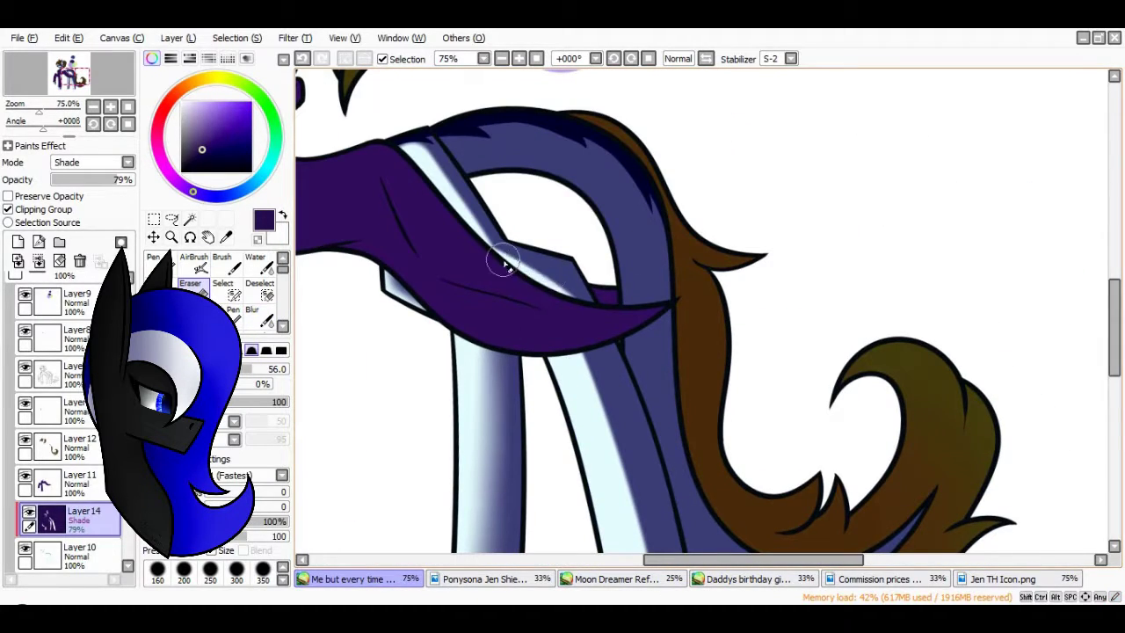
left_click(263, 318)
left_click_drag(421, 158, 552, 286)
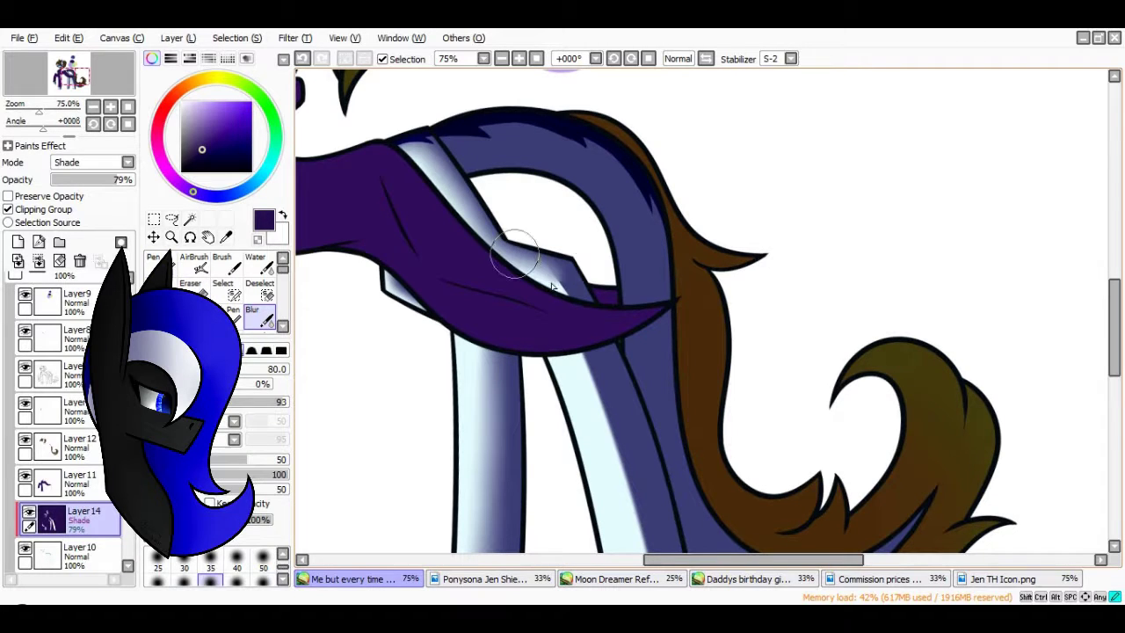
scroll(603, 150, "down", 3)
left_click_drag(603, 150, 676, 457)
Erase the shade along the top of the rump and down the tail base, and blur the highlight edges
key("e")
scroll(700, 308, "up", 3)
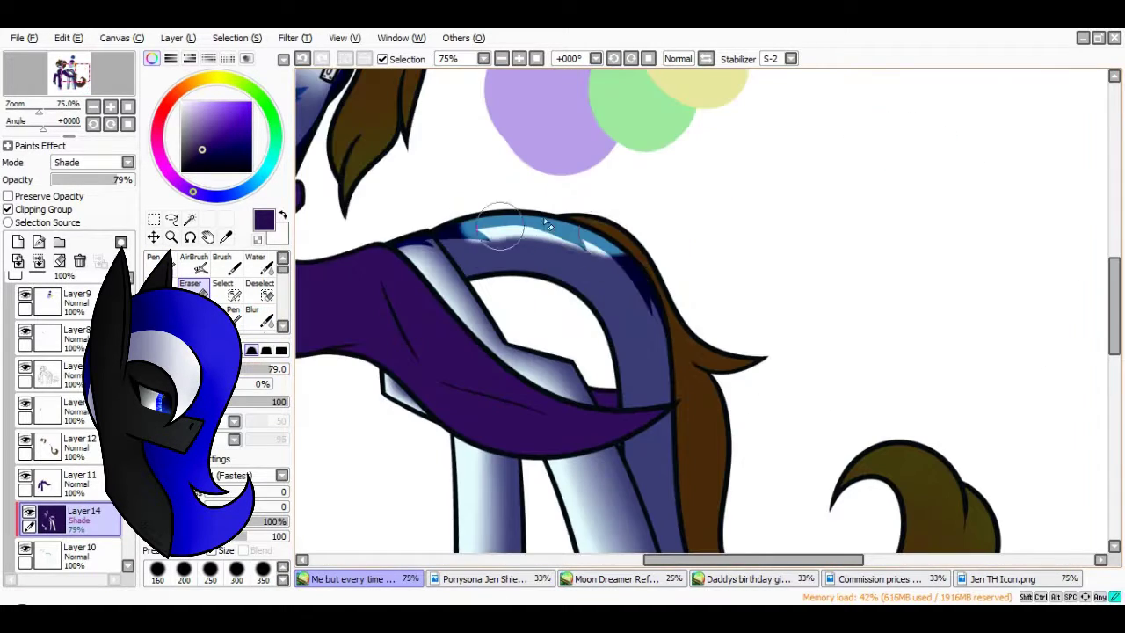
scroll(678, 231, "down", 2)
left_click_drag(678, 231, 866, 344)
scroll(866, 344, "up", 3)
scroll(867, 343, "left", 2)
left_click(263, 318)
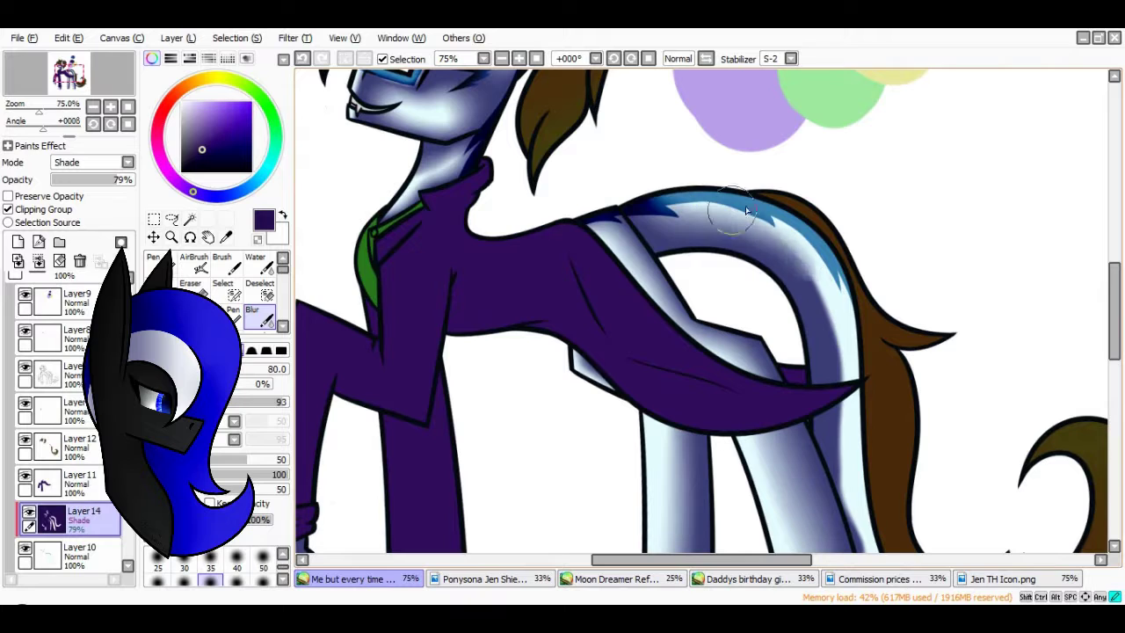
scroll(875, 354, "down", 4)
scroll(874, 354, "right", 2)
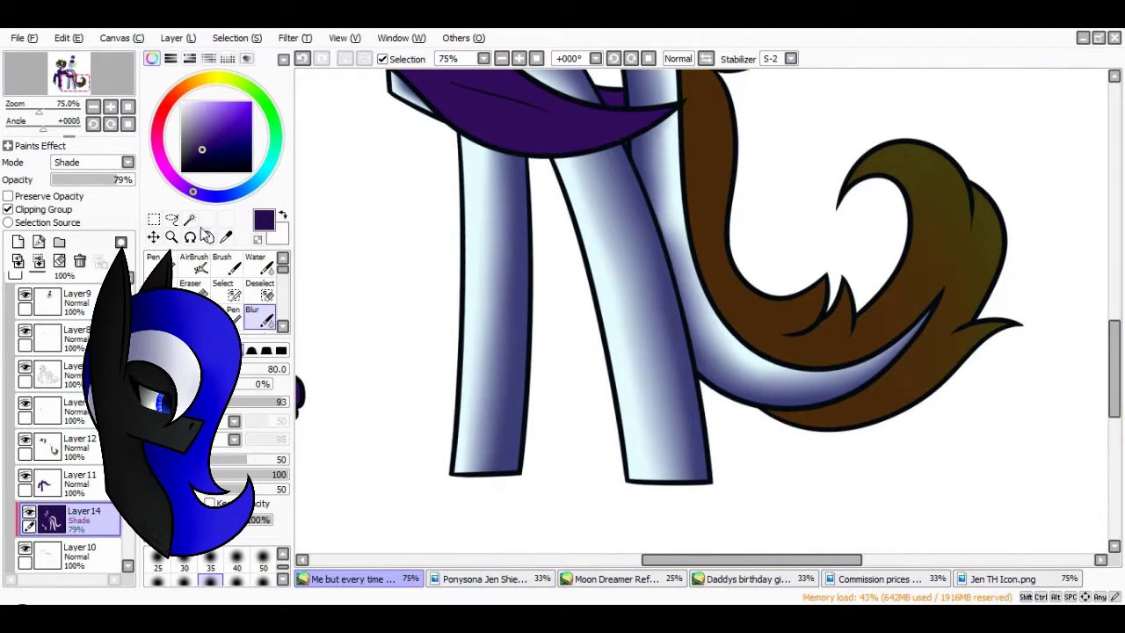
Lower Layer14's opacity to 46% and add a new clipped Shade layer above it
left_click(536, 58)
left_click(92, 180)
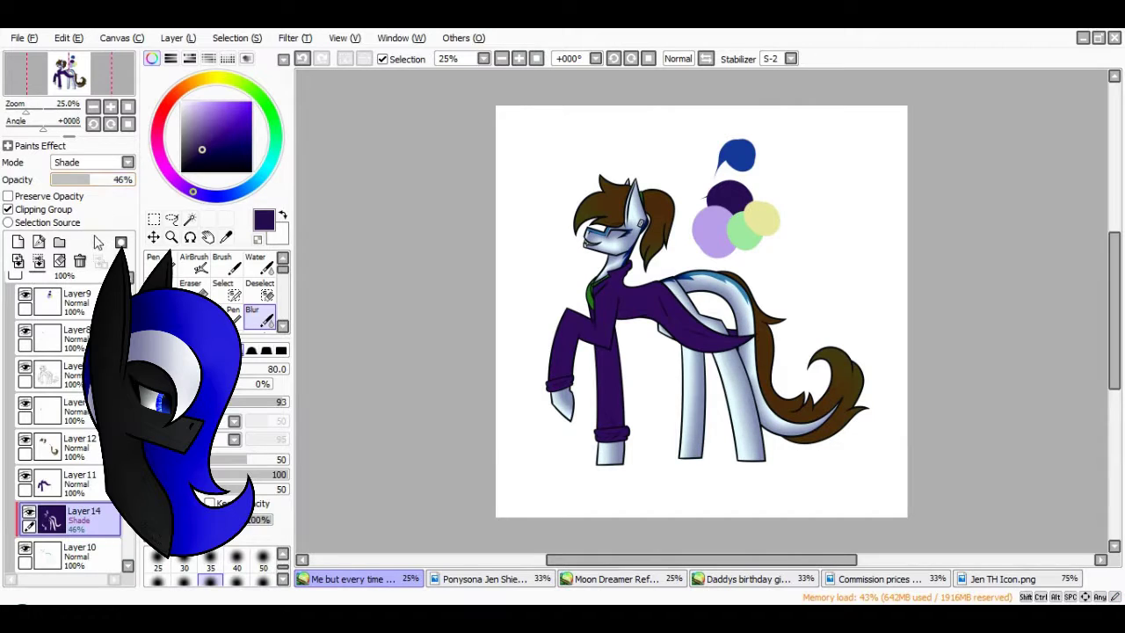
left_click(18, 241)
left_click(154, 257)
Paint dark cast shadows along the jacket's belly edge, at the collar and under the chin with the Pen at size 25
left_click(518, 58)
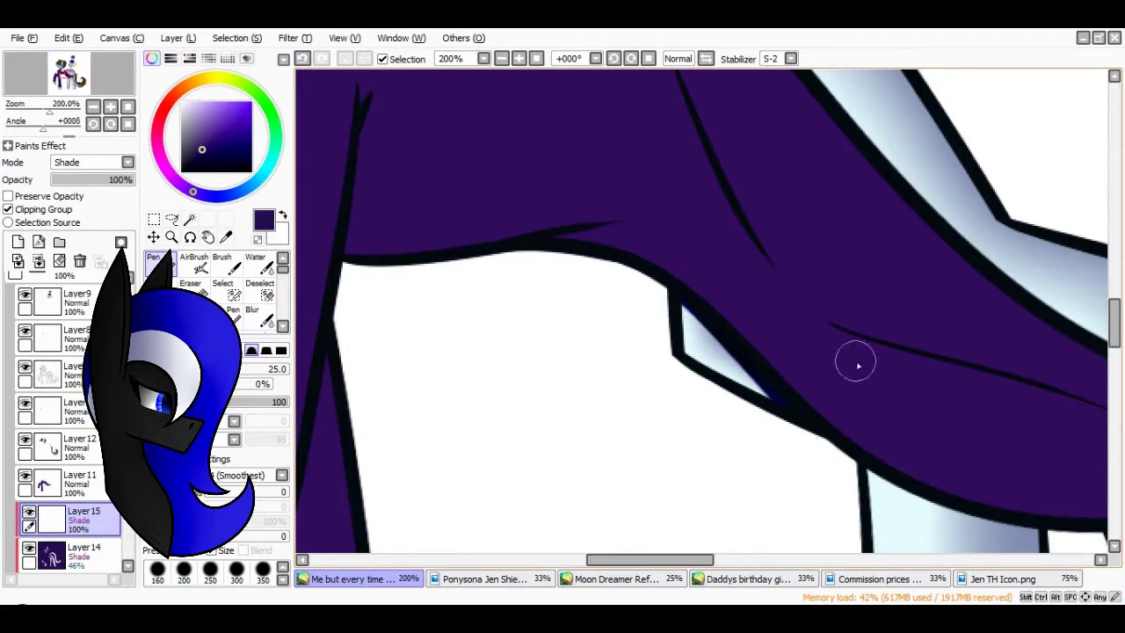
scroll(824, 357, "up", 2)
mouse_move(718, 183)
left_mouse_down()
mouse_move(1097, 313)
mouse_move(679, 253)
mouse_move(672, 227)
left_mouse_up()
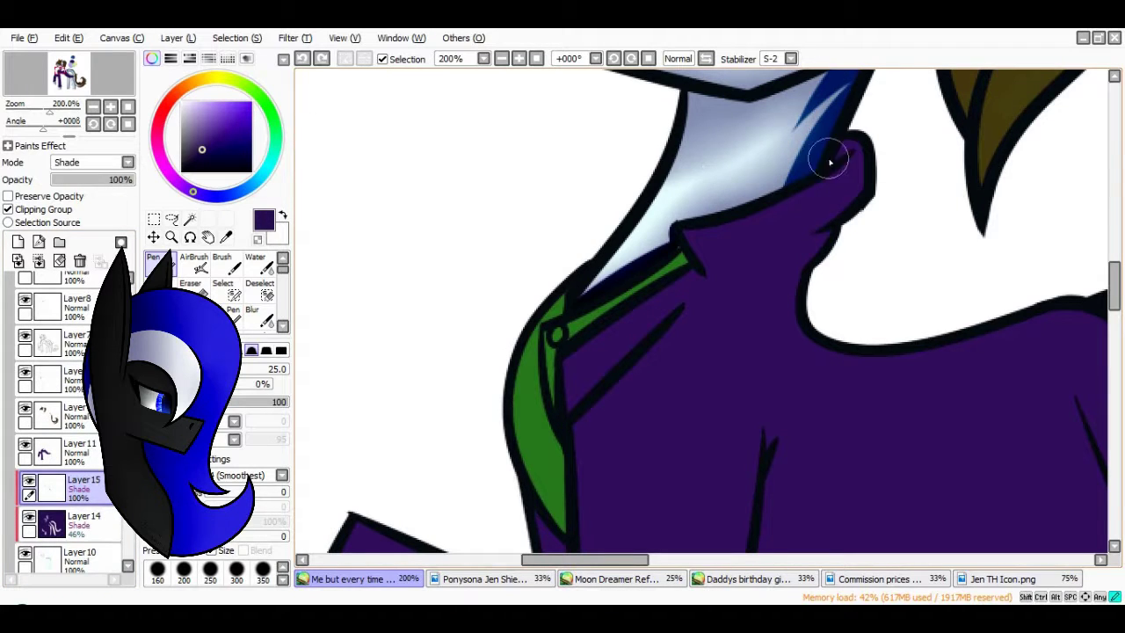
scroll(1100, 266, "up", 3)
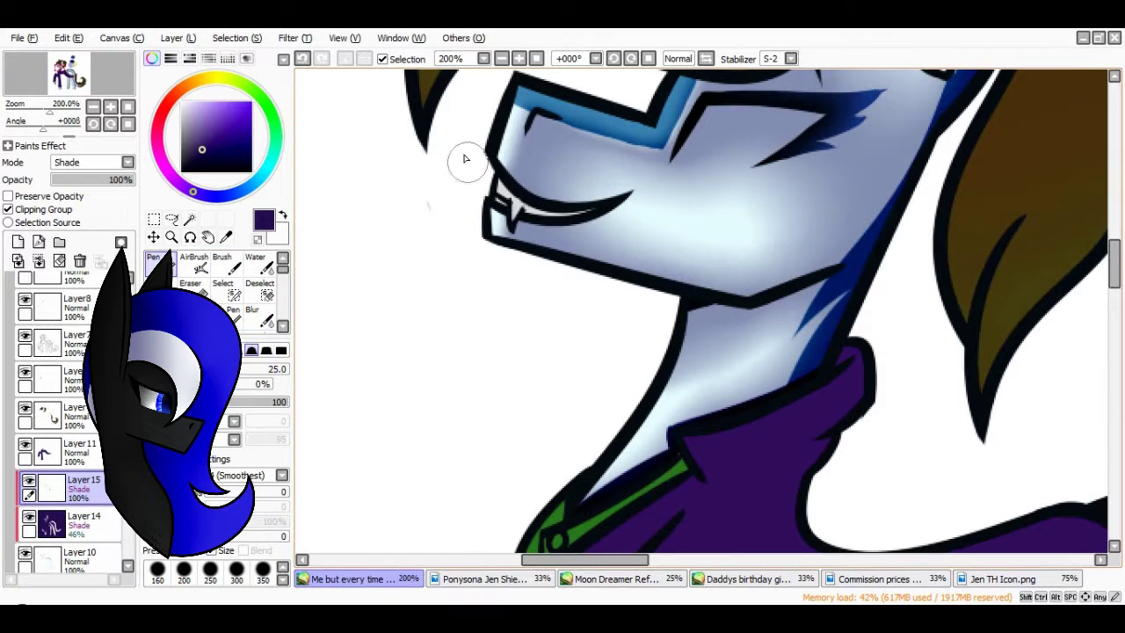
Add a cast shadow below the fringe and tidy the shadows around the eye and ear with the Eraser at size 29
scroll(1111, 268, "up", 4)
scroll(1109, 263, "right", 3)
key("e")
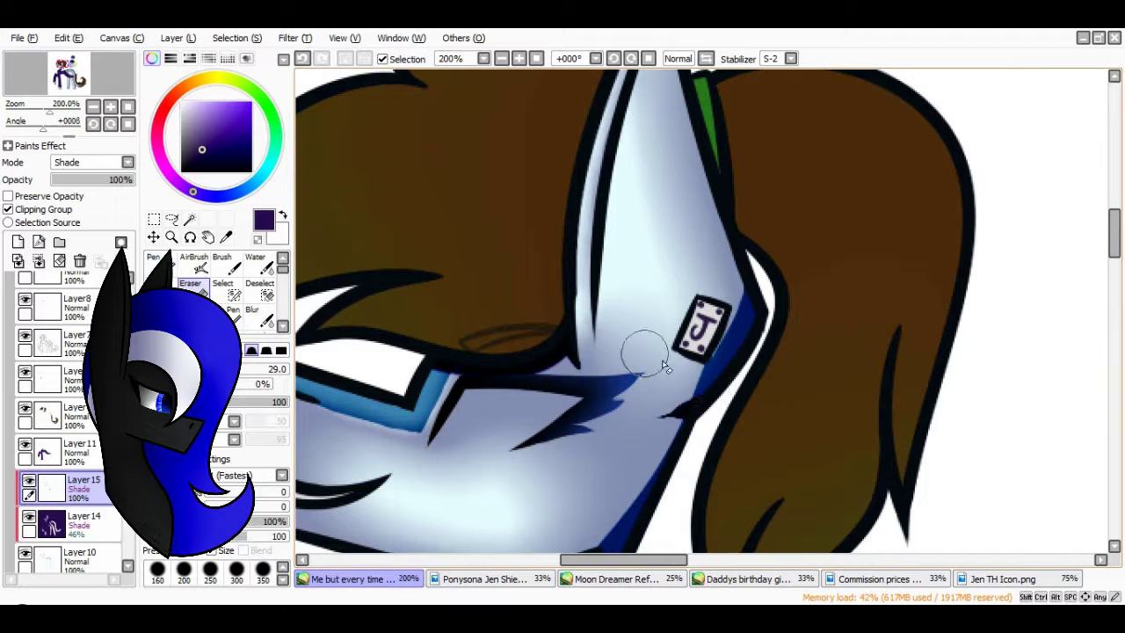
scroll(1111, 262, "up", 3)
scroll(1014, 243, "down", 5)
scroll(758, 334, "down", 1)
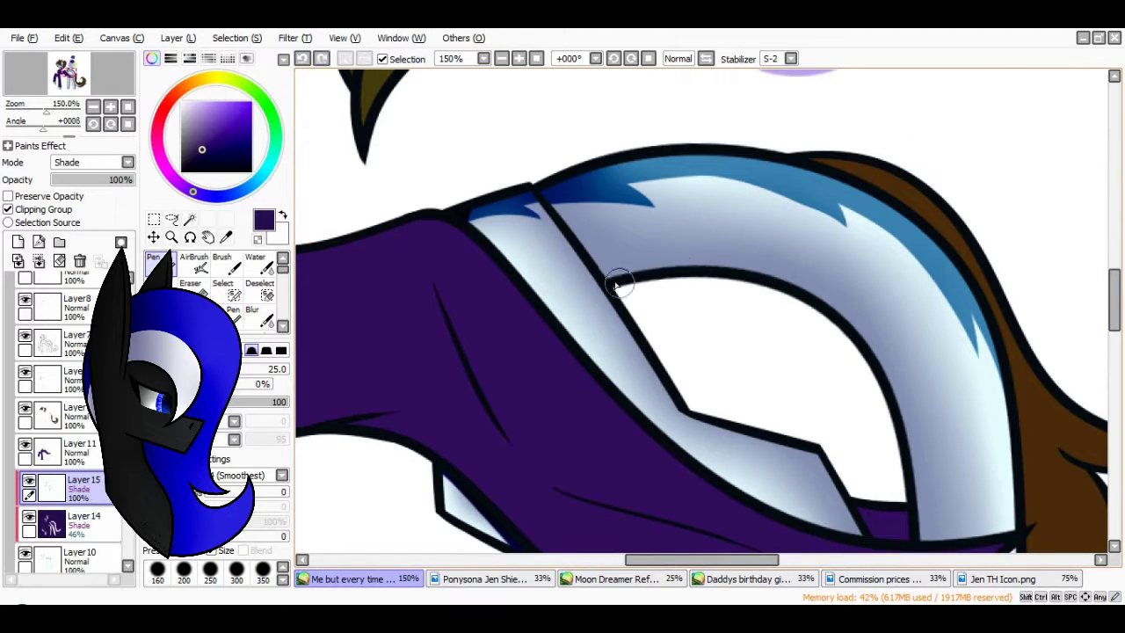
Paint dark cast shadows on the hind legs along the jacket's lower edge
key("n")
scroll(758, 334, "down", 4)
scroll(367, 124, "right", 3)
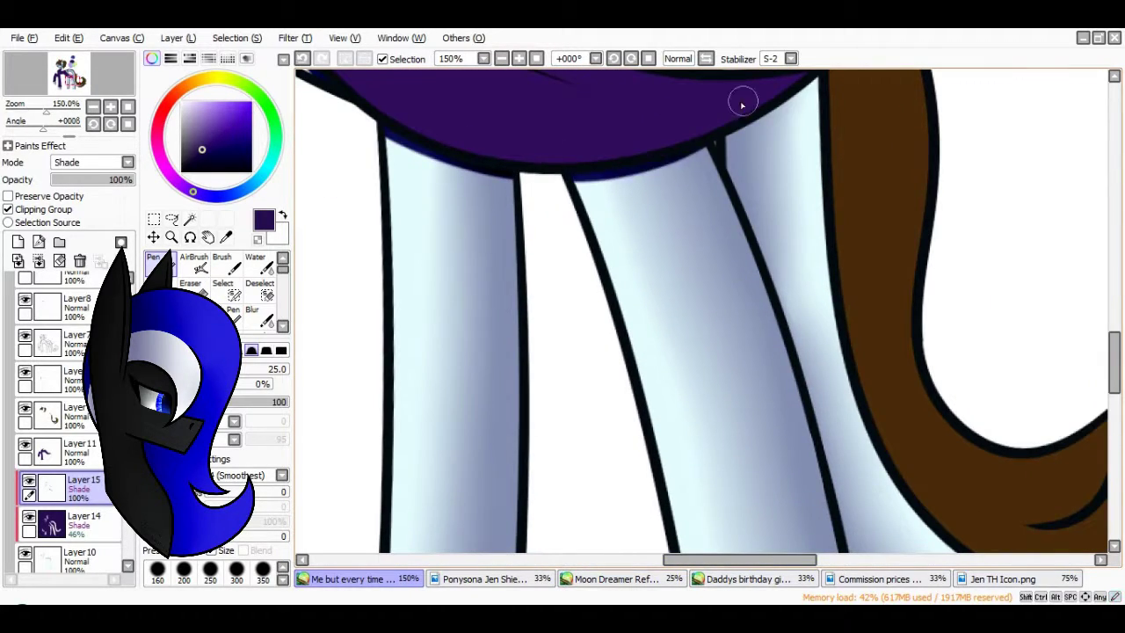
scroll(1111, 314, "down", 2)
scroll(1111, 314, "up", 3)
Reduce the opacity of the Layer15 cast shadow layer to 14%
left_click(501, 58)
scroll(1111, 264, "up", 3)
left_click(501, 58)
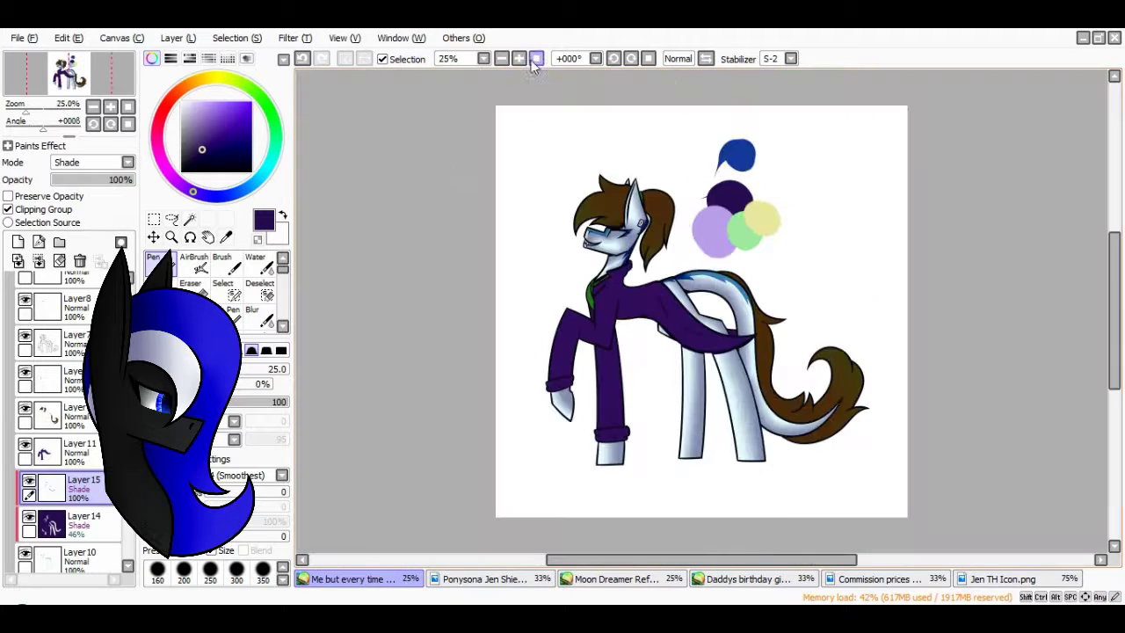
left_click(518, 58)
left_click(501, 58)
scroll(672, 564, "up", 1)
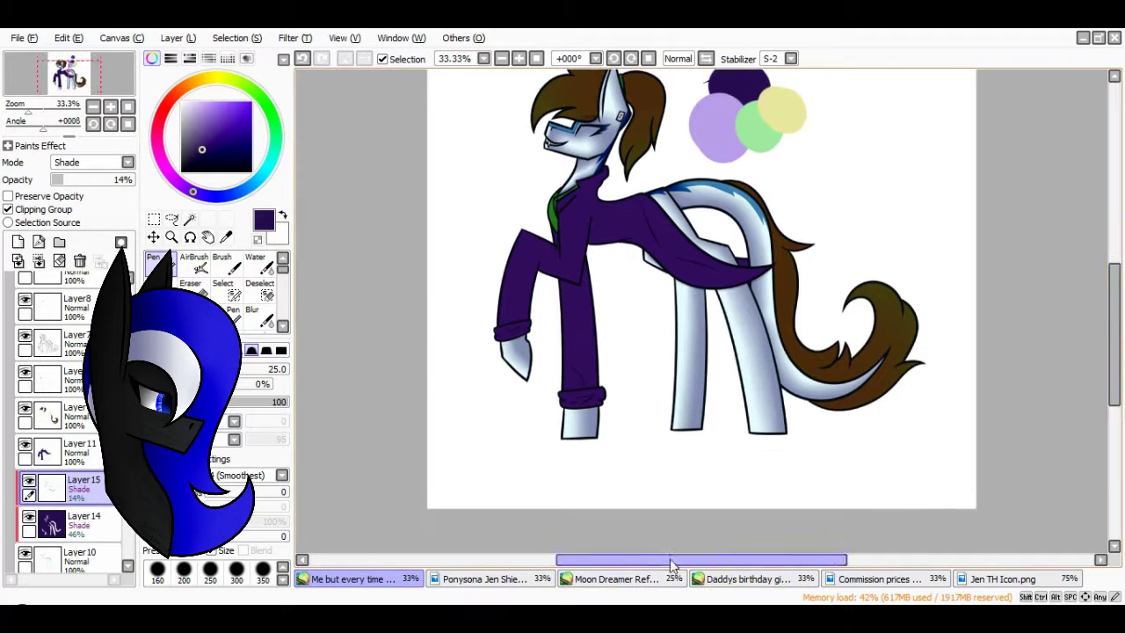
Add another clipped Shade layer, airbrush dark shadows on the back, hind leg and both forelegs below the cuffs, and blur them
scroll(672, 564, "up", 1)
left_click(18, 242)
left_click(195, 262)
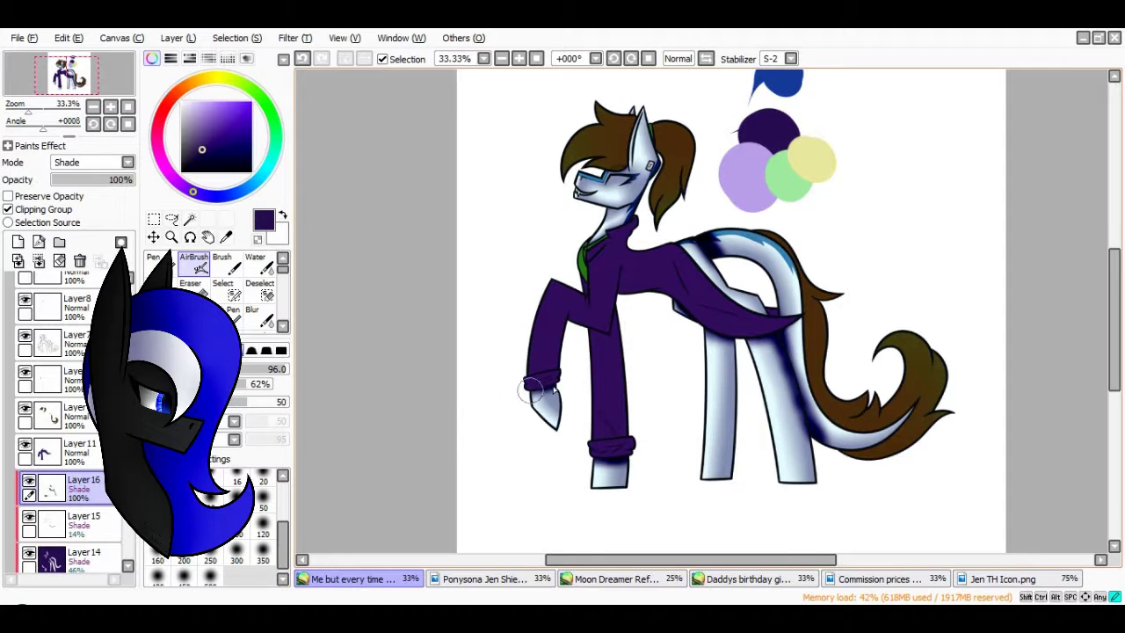
key("b")
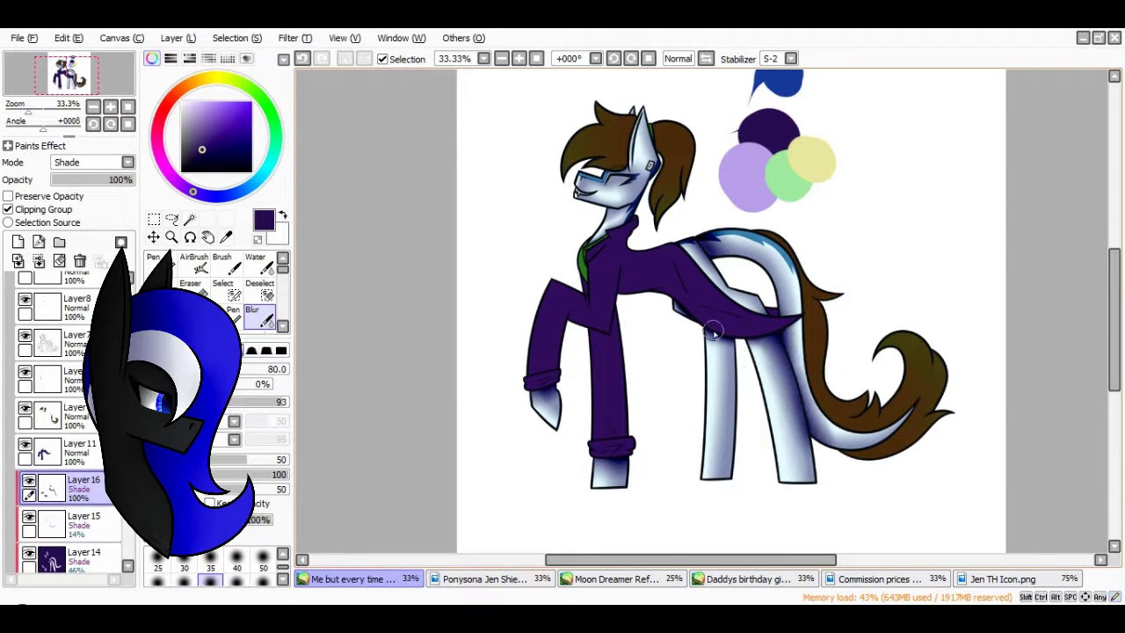
Build up further airbrushed shadows blended with Blur on Layer16 and lower its opacity to 21%
key("v")
key("b")
key("v")
key("b")
scroll(1097, 269, "up", 1)
left_click(72, 179)
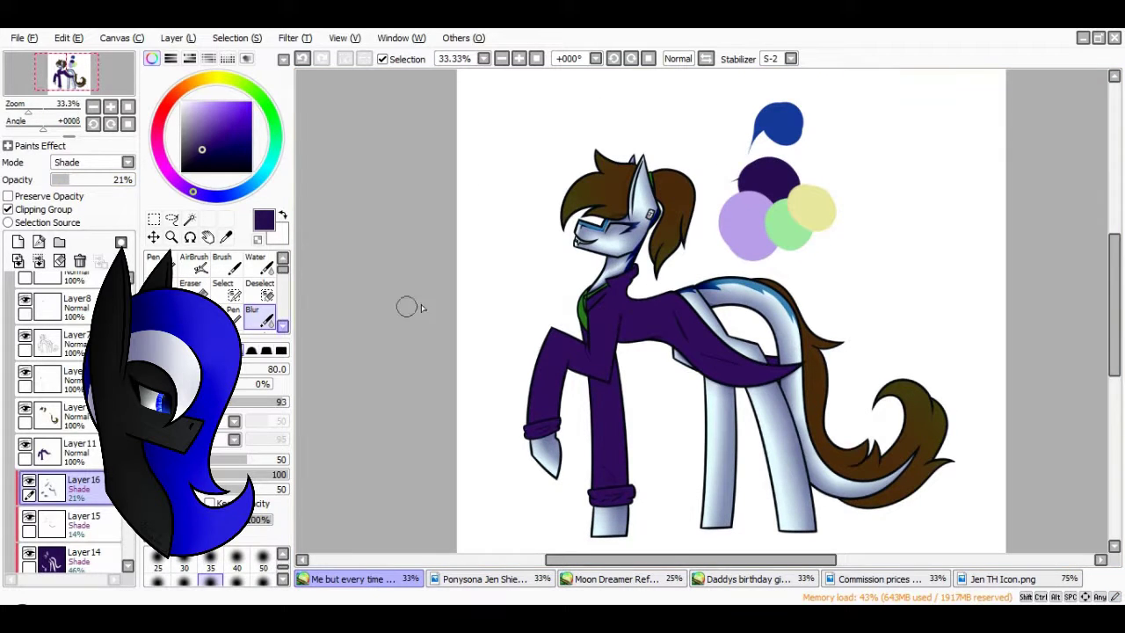
Add a new clipped layer in Luminosity mode and sample the light green from the palette swatches
left_click(18, 242)
left_click(91, 162)
left_click(75, 217)
key("n")
left_click(786, 230, "alt")
left_click(813, 206, "alt")
left_click(94, 181)
left_click(83, 180)
Airbrush light green Luminosity highlights on the ear, face and muzzle
key("v")
key("ctrl+plus")
key("ctrl+plus")
key("ctrl+plus")
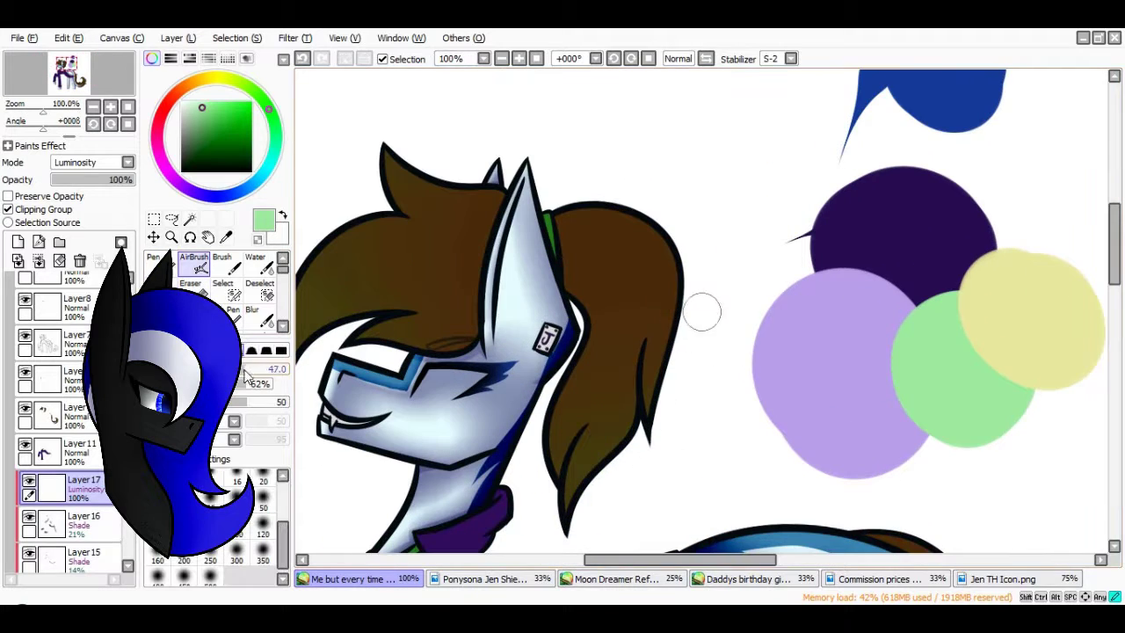
left_click_drag(528, 176, 528, 342)
scroll(527, 334, "down", 3)
left_click_drag(422, 316, 334, 264)
Airbrush highlights on the raised hoof, rump, hind legs and tail base, and soften them with Blur at size 85
scroll(506, 273, "down", 3)
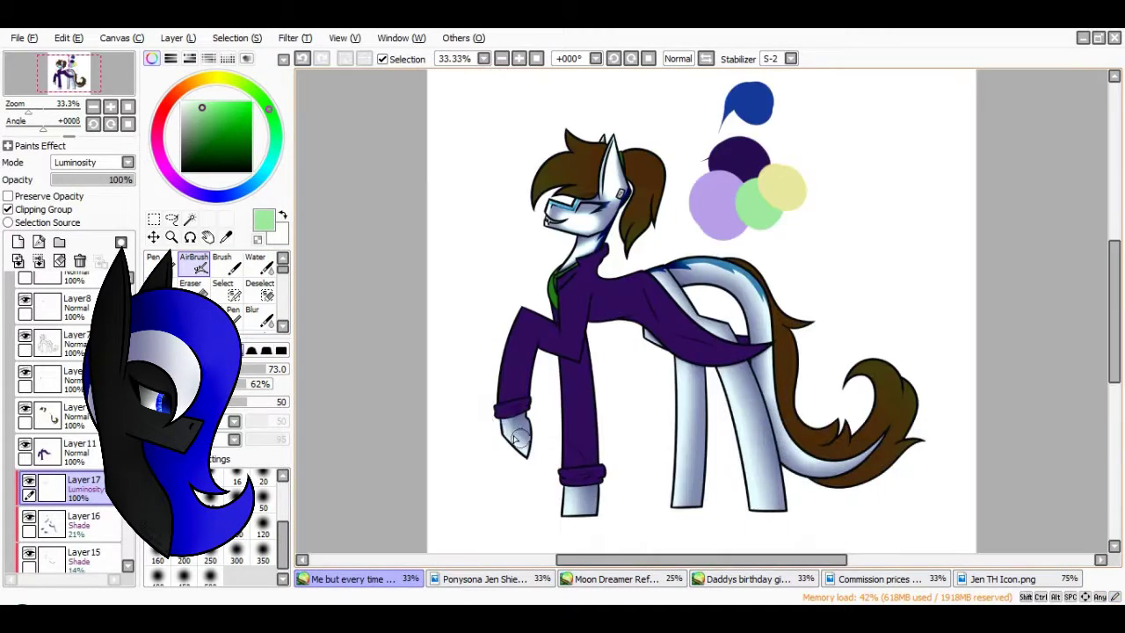
scroll(618, 498, "right", 2)
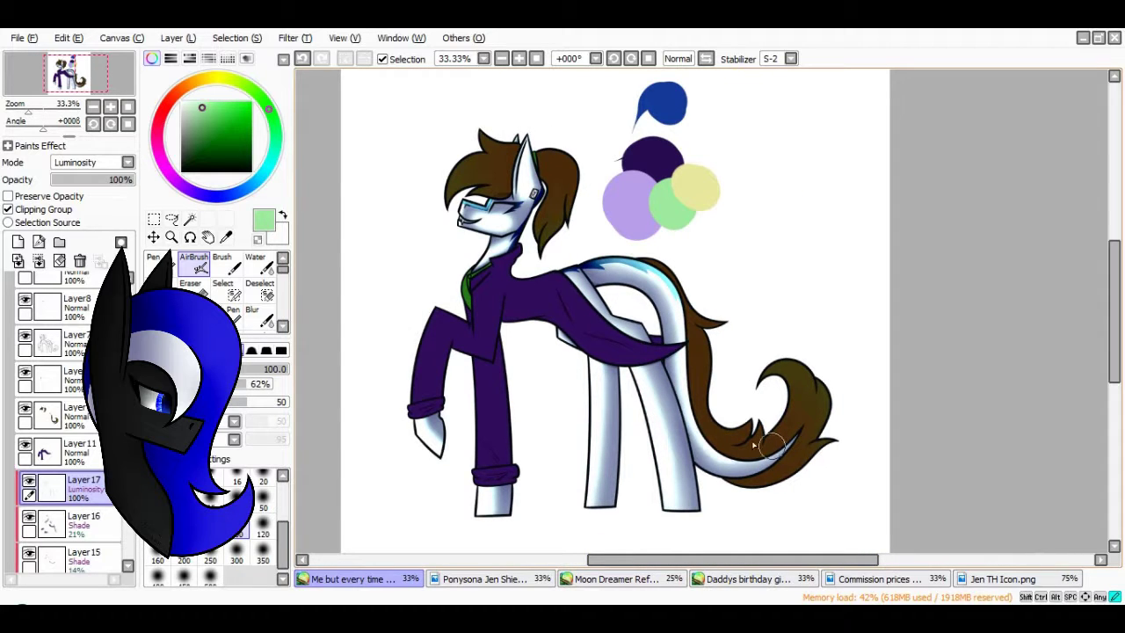
left_click(252, 310)
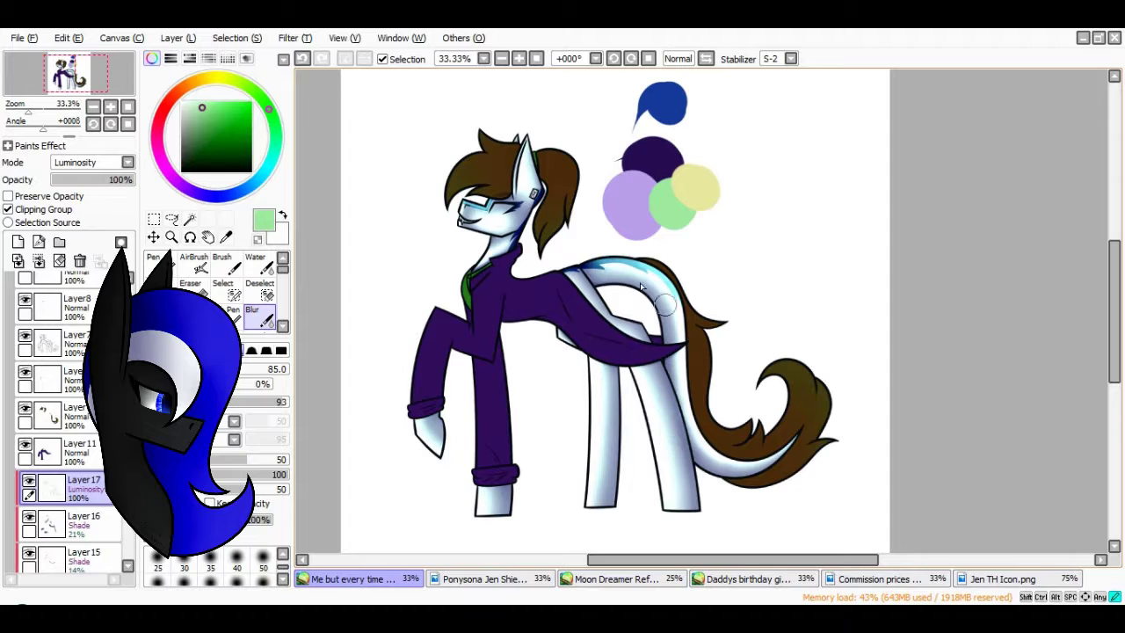
Lower Layer17's opacity to 17% and hide it, adding a new clipped Luminosity layer, Layer18, above it
left_click_drag(123, 179, 77, 179)
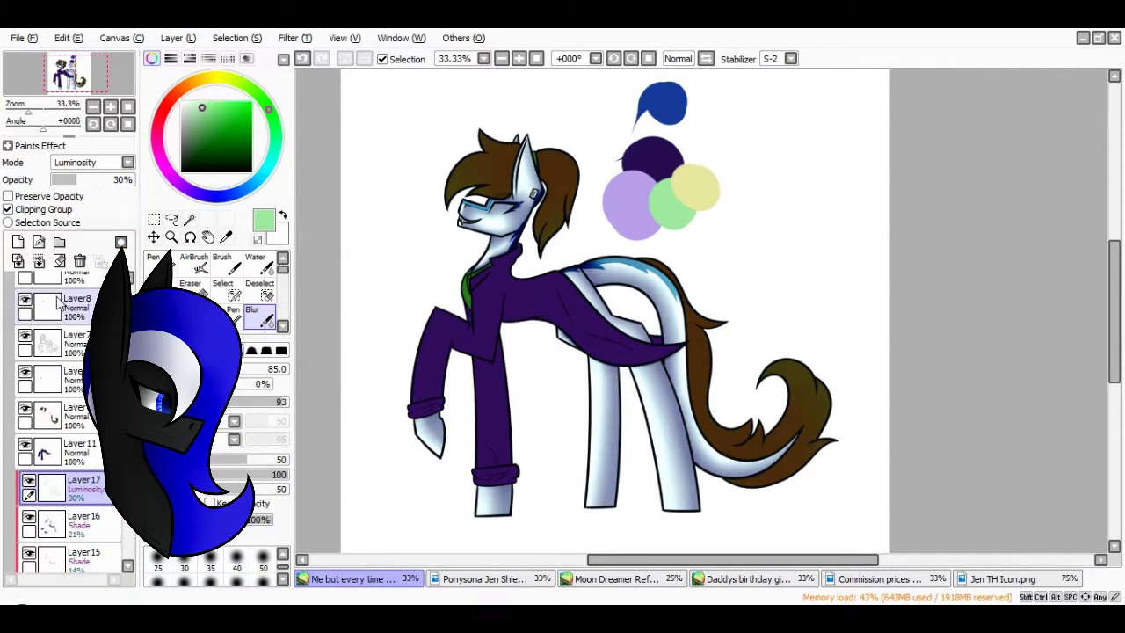
left_click(18, 242)
left_click(155, 257)
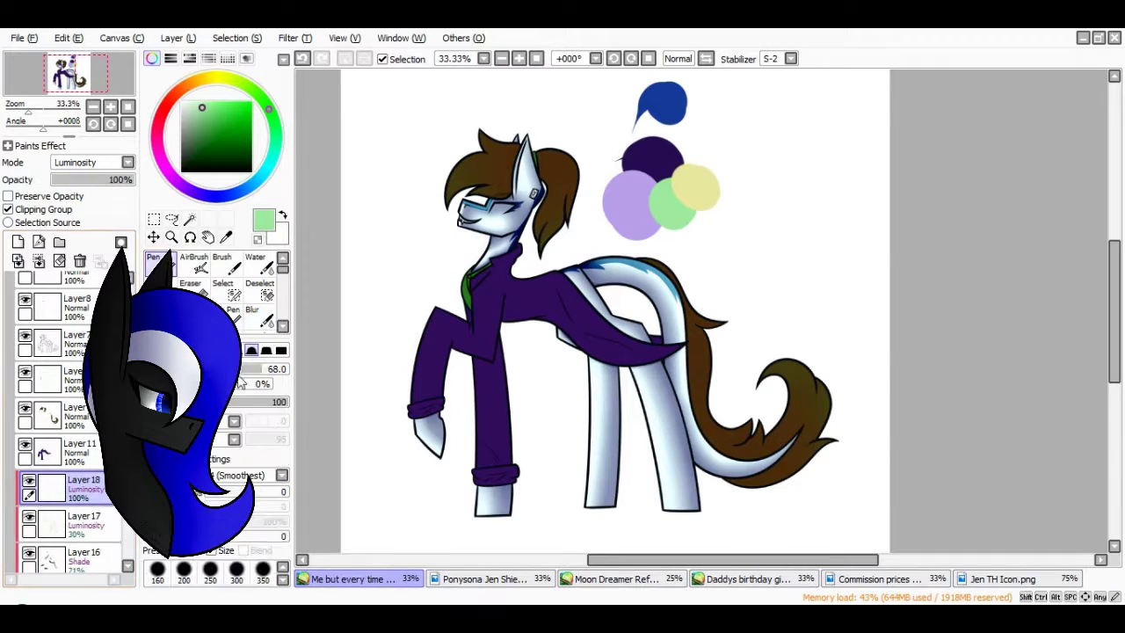
scroll(492, 198, "up", 4)
left_click_drag(1114, 281, 1114, 237)
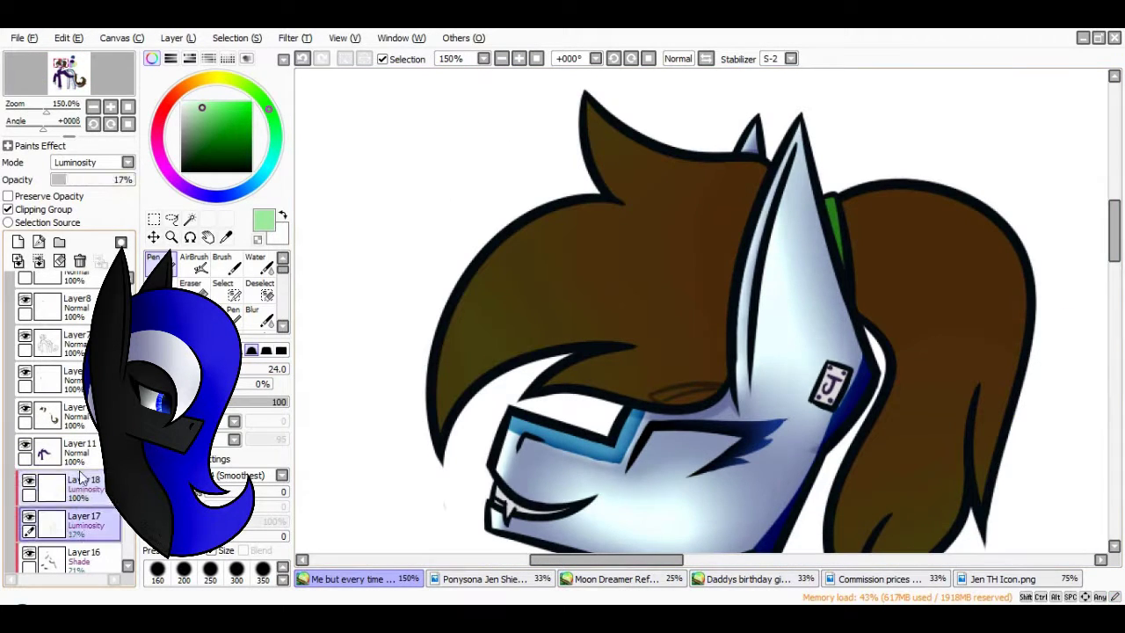
left_click(29, 519)
Draw thin light green rim highlights along the ear, glasses, muzzle and jawline with the Pen at size 20
scroll(701, 312, "up", 1)
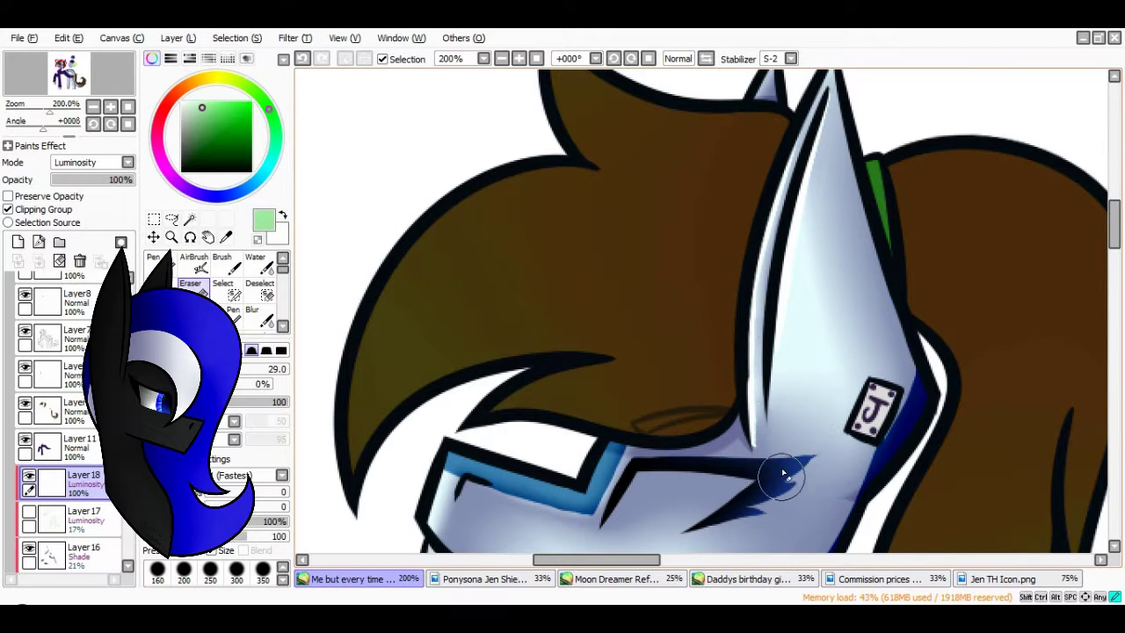
scroll(760, 400, "down", 3)
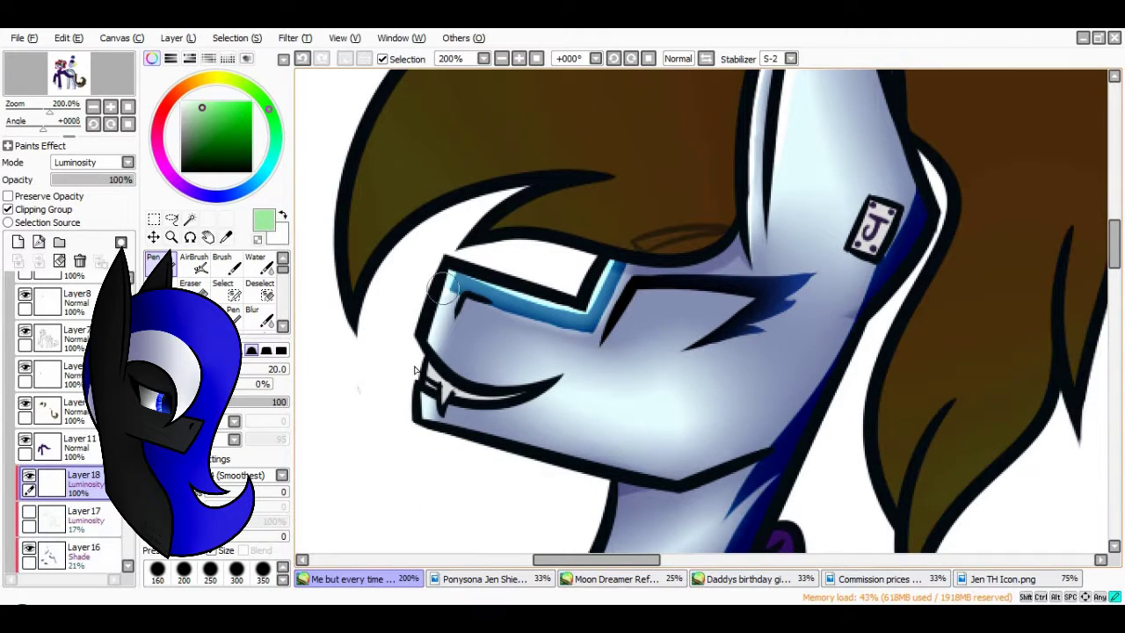
scroll(623, 164, "up", 1)
left_click_drag(475, 443, 659, 475)
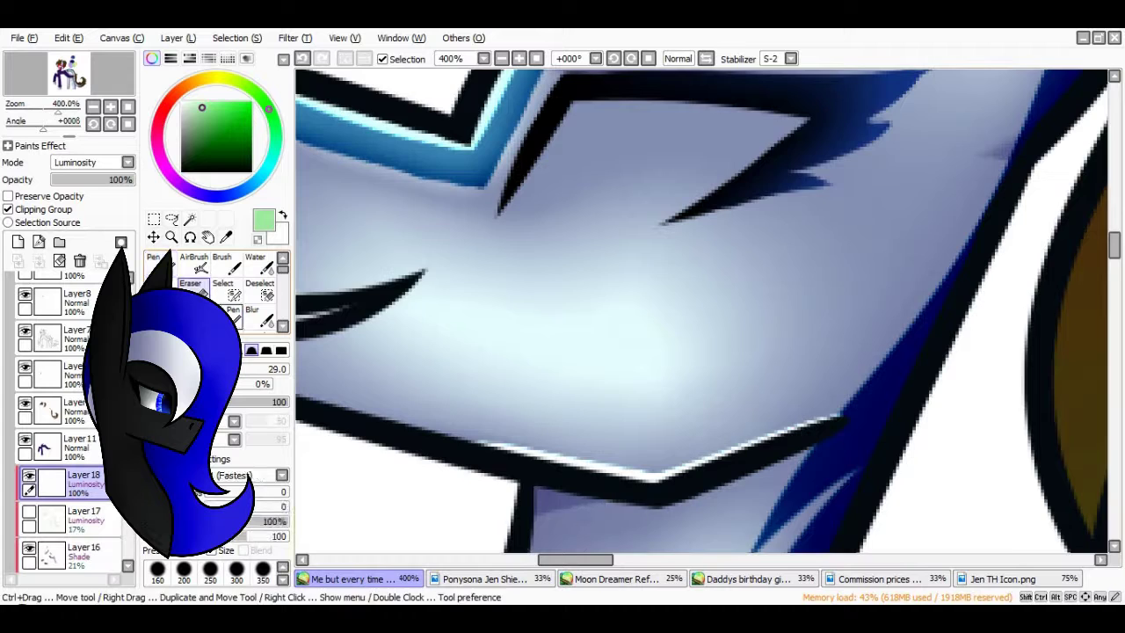
scroll(608, 198, "down", 4)
Draw thin rim highlights along the edges of the lower legs, rump and tail base with the Pen
scroll(1092, 354, "down", 8)
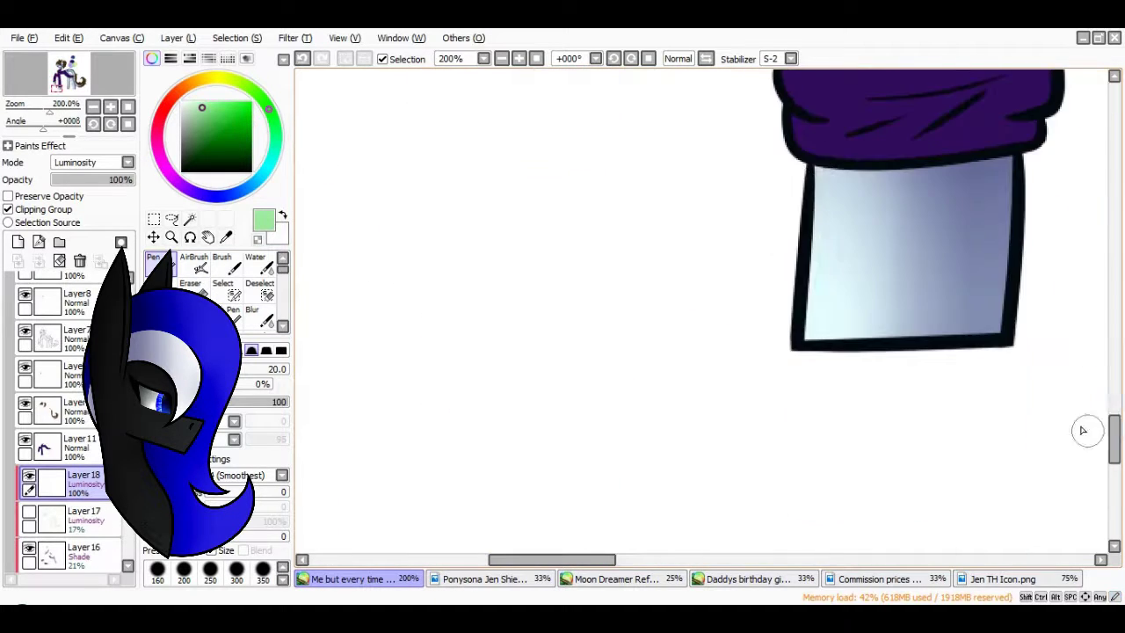
scroll(1092, 352, "up", 3)
key("ctrl+minus")
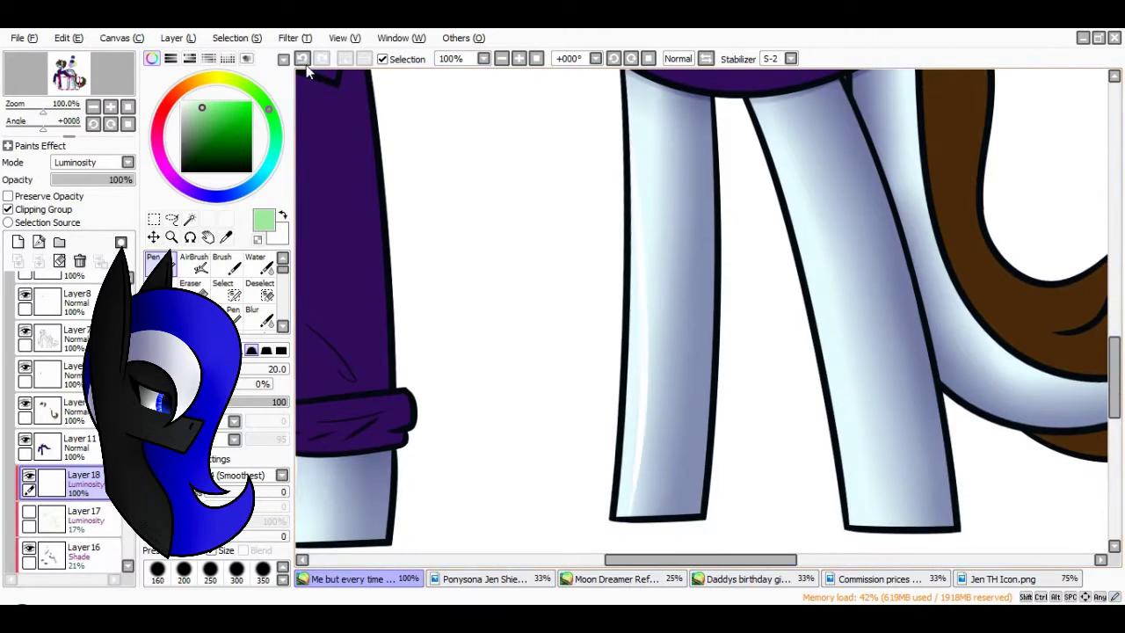
key("ctrl+plus")
scroll(527, 351, "up", 6)
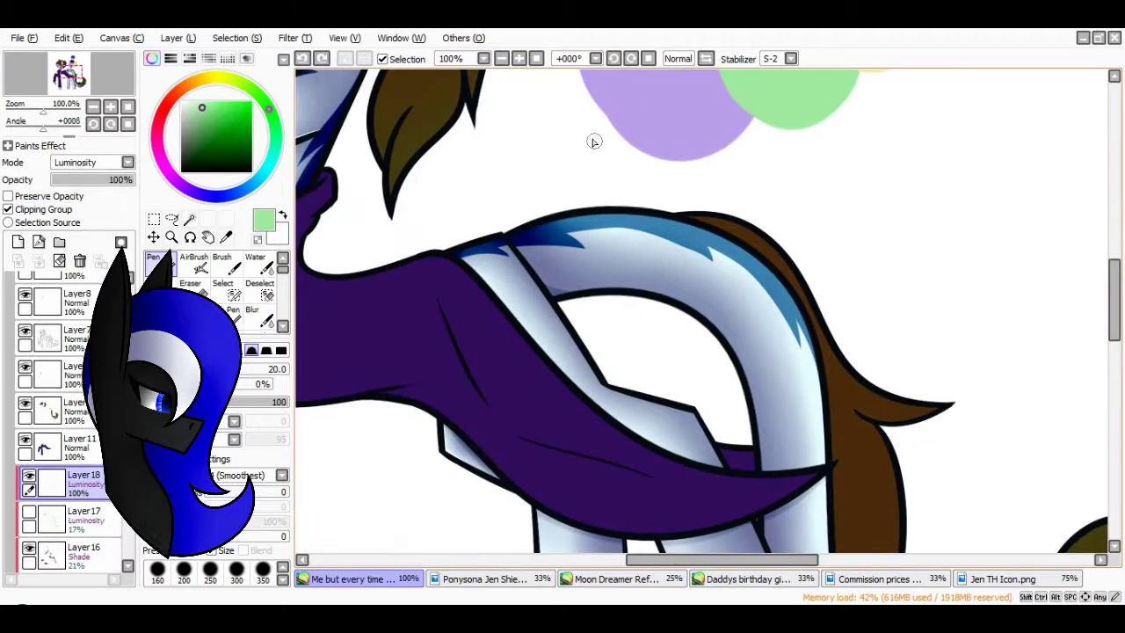
scroll(1080, 371, "down", 5)
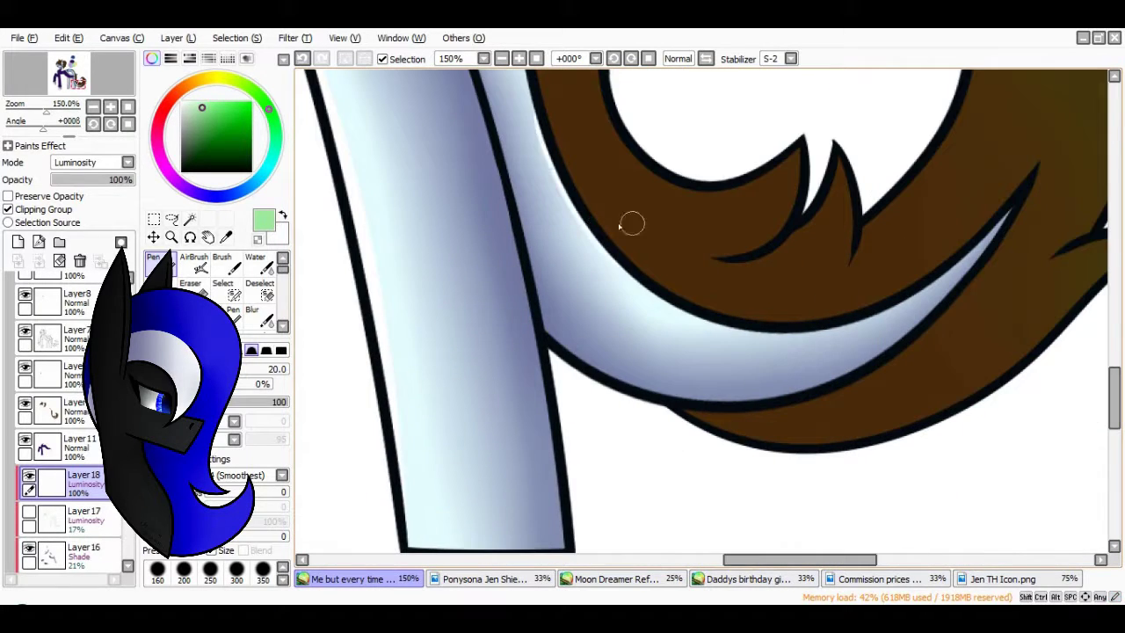
key("ctrl+z")
Add thin pen highlights along the neck and back edges, and lower Layer18's opacity to 12%
scroll(1019, 193, "down", 3)
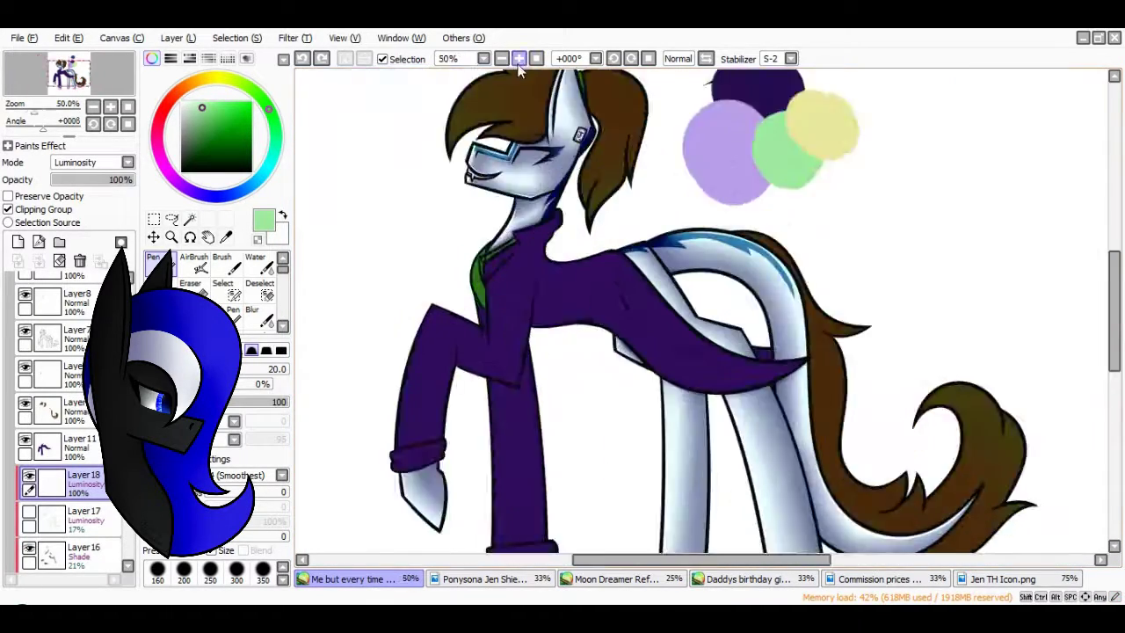
scroll(579, 176, "up", 2)
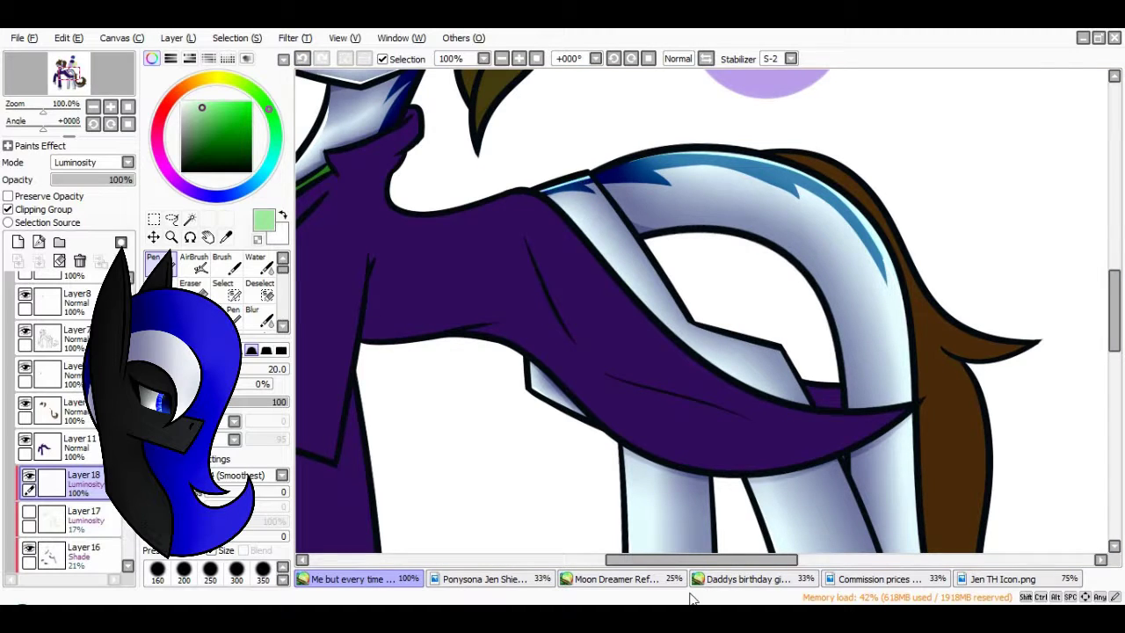
scroll(661, 210, "down", 2)
scroll(662, 211, "up", 3)
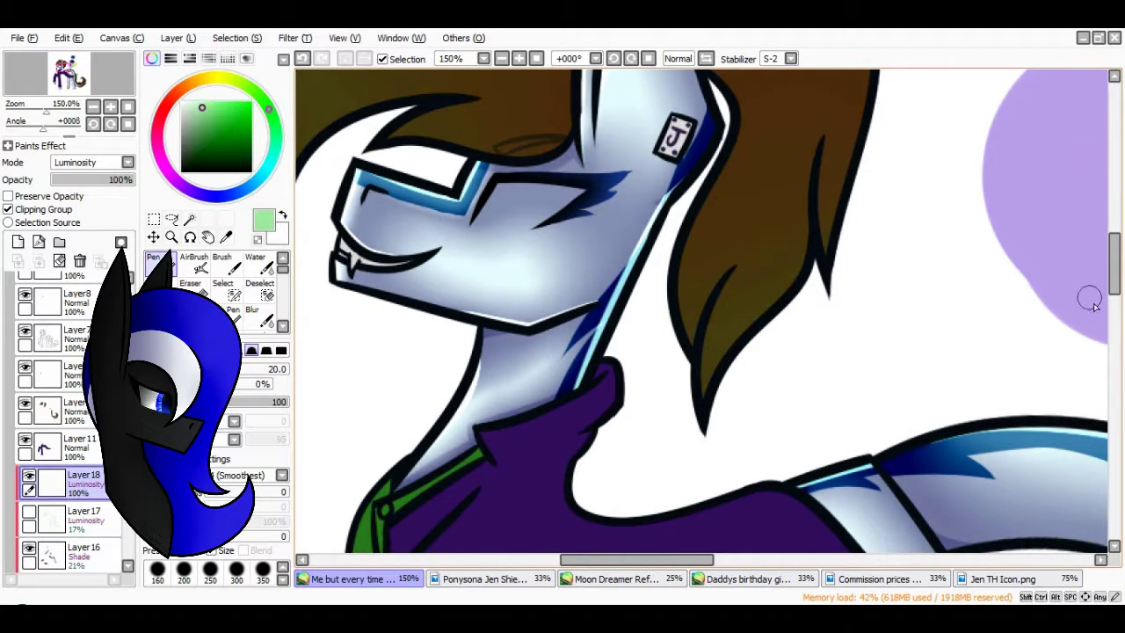
scroll(680, 303, "up", 3)
scroll(532, 81, "down", 3)
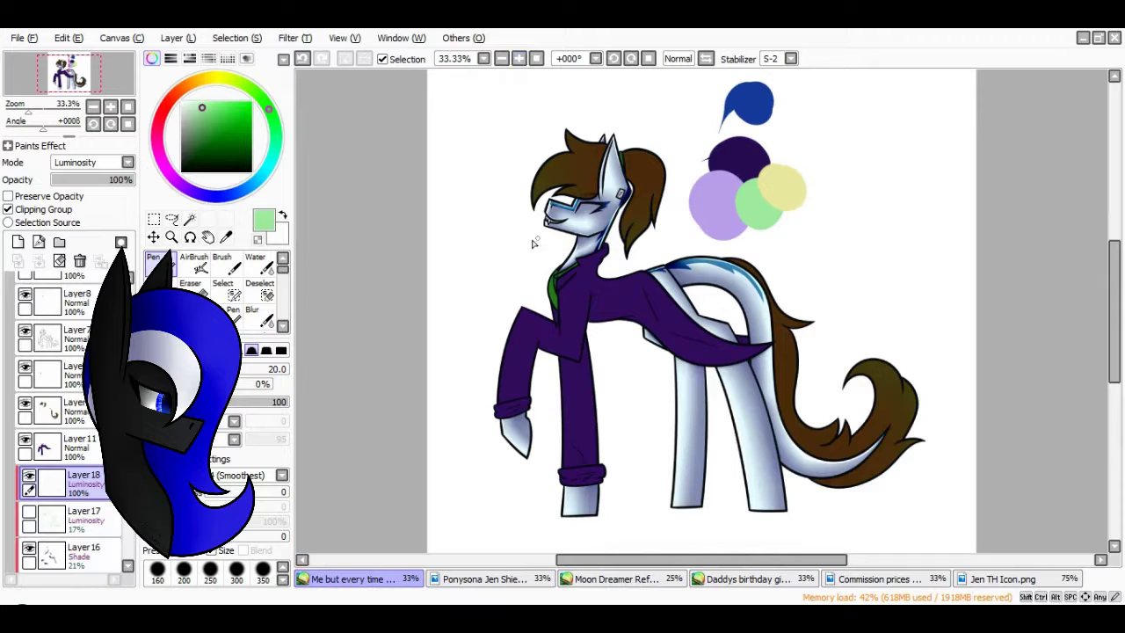
left_click(58, 179)
scroll(668, 307, "up", 3)
scroll(667, 307, "down", 3)
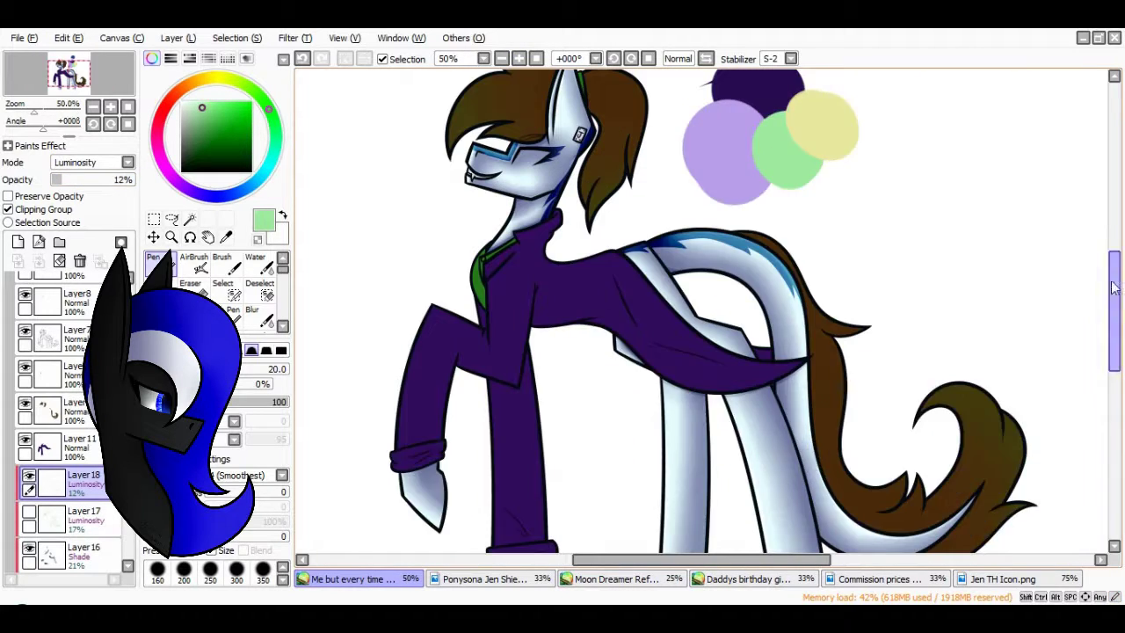
Add a clipped Shade layer above the jacket layer, filled with dark purple at 12% opacity
left_click(18, 261)
left_click(201, 149)
left_click(60, 179)
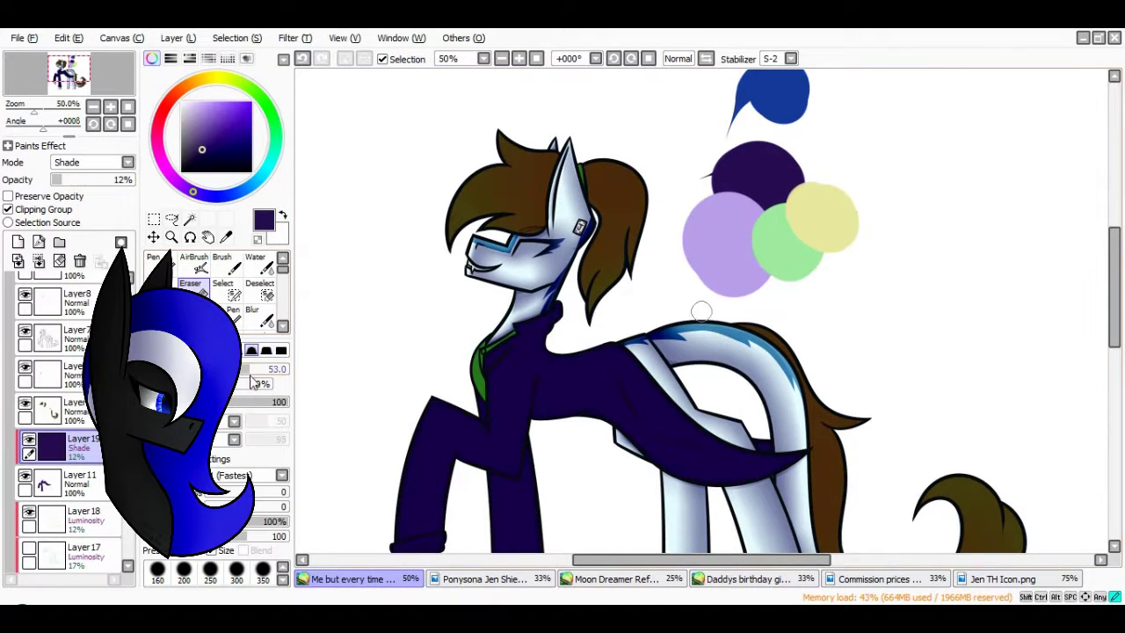
Erase the lit areas of the jacket's shading on the collar, front panel and raised sleeve with the Eraser at size 53
scroll(701, 311, "up", 3)
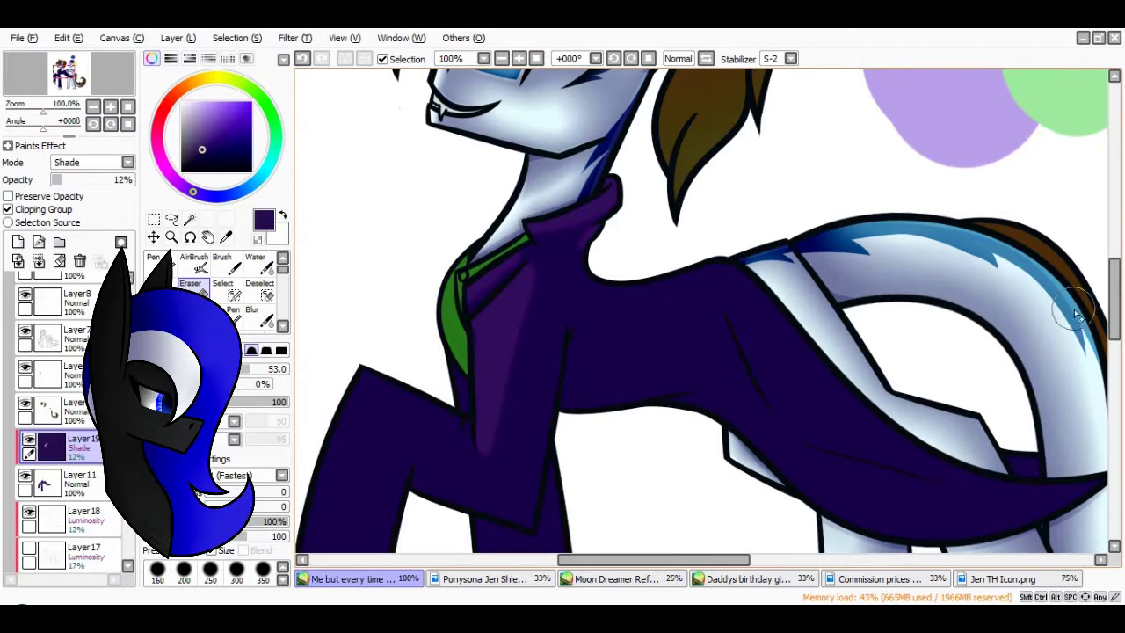
scroll(1051, 317, "down", 2)
scroll(489, 327, "left", 3)
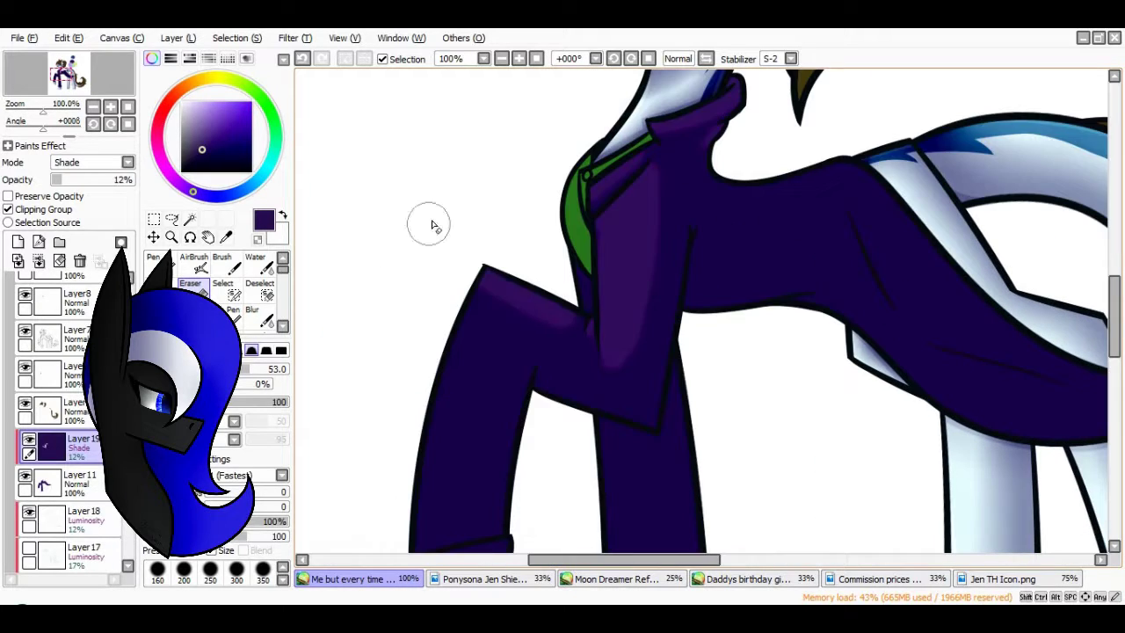
scroll(572, 321, "down", 2)
scroll(451, 377, "down", 2)
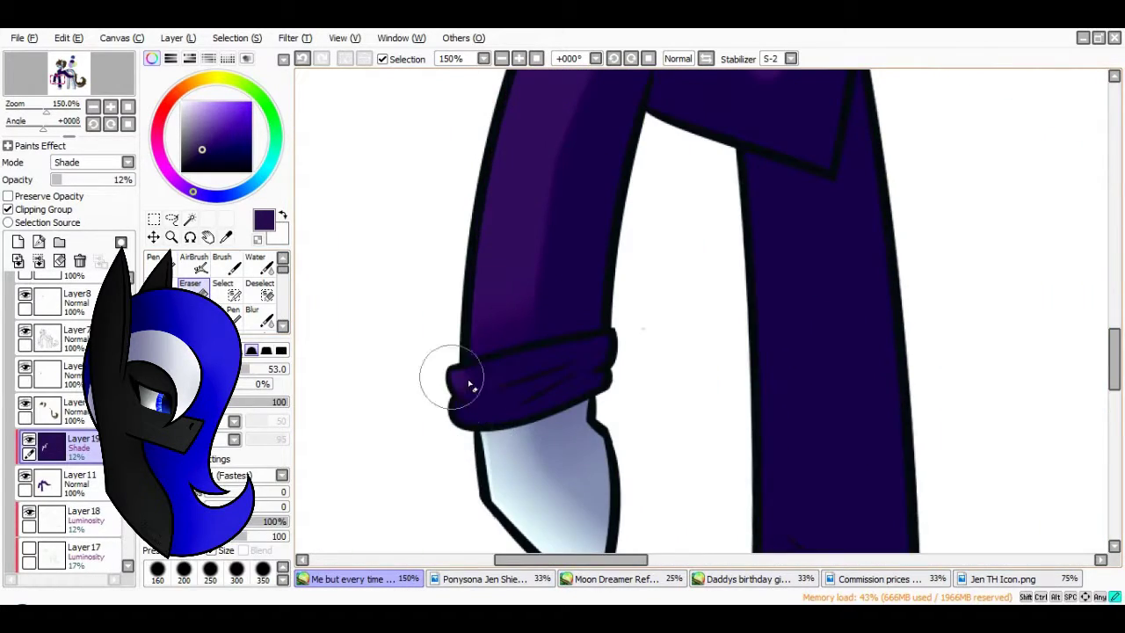
Erase a lit strip from the shading down the length of the standing foreleg's sleeve
scroll(1097, 344, "down", 1)
scroll(1097, 343, "down", 1)
scroll(528, 427, "right", 3)
key("n")
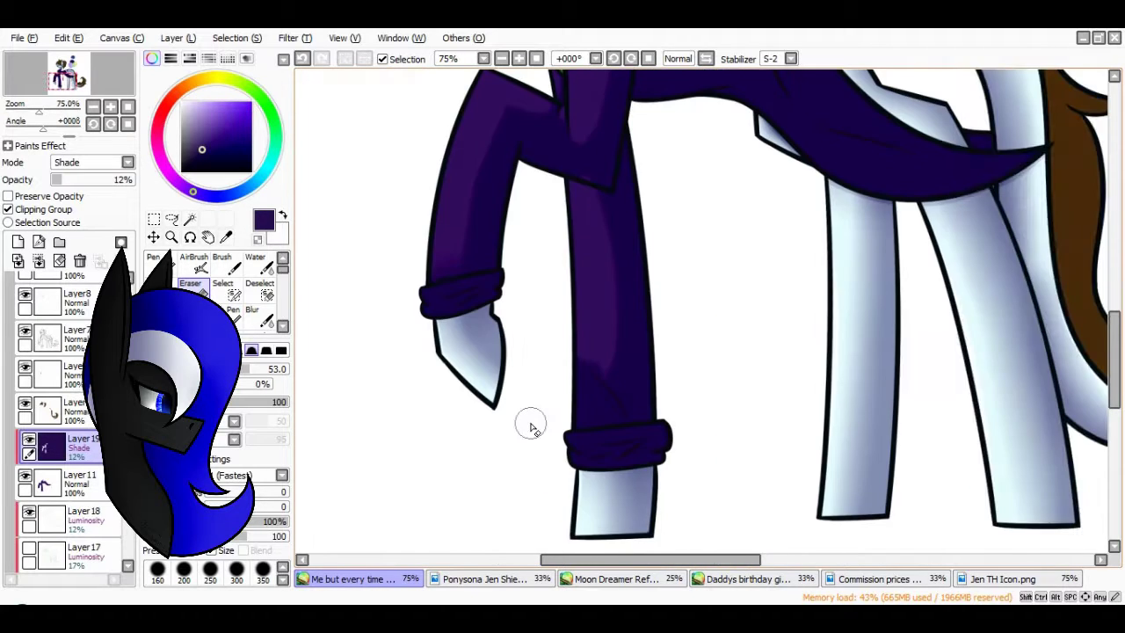
Erase the lit areas of the shading on the jacket's torso and coat tail with the Eraser at size 68
scroll(402, 394, "up", 3)
left_click(498, 62)
key("e")
scroll(703, 314, "up", 1)
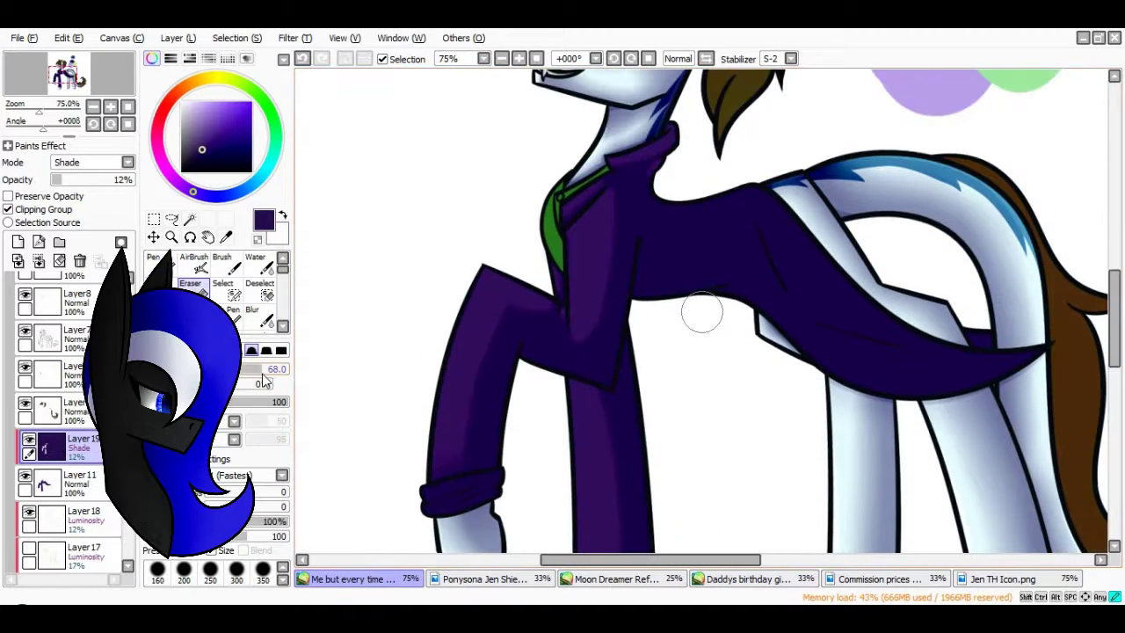
scroll(653, 559, "right", 1)
scroll(556, 107, "up", 2)
mouse_move(556, 107)
left_mouse_down()
mouse_move(529, 209)
mouse_move(559, 97)
mouse_move(816, 351)
mouse_move(527, 431)
left_mouse_up()
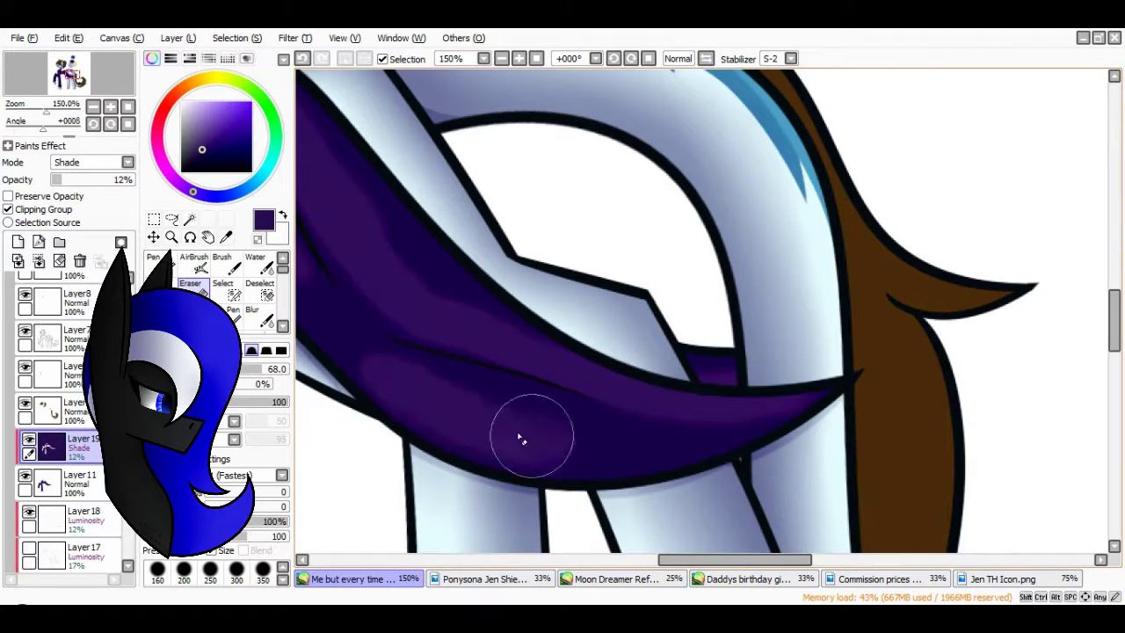
key("v")
left_click_drag(682, 559, 661, 567)
scroll(660, 351, "up", 2)
Soften the erased shading edges on the sleeves, torso and coat tail with Blur at size 45
key("b")
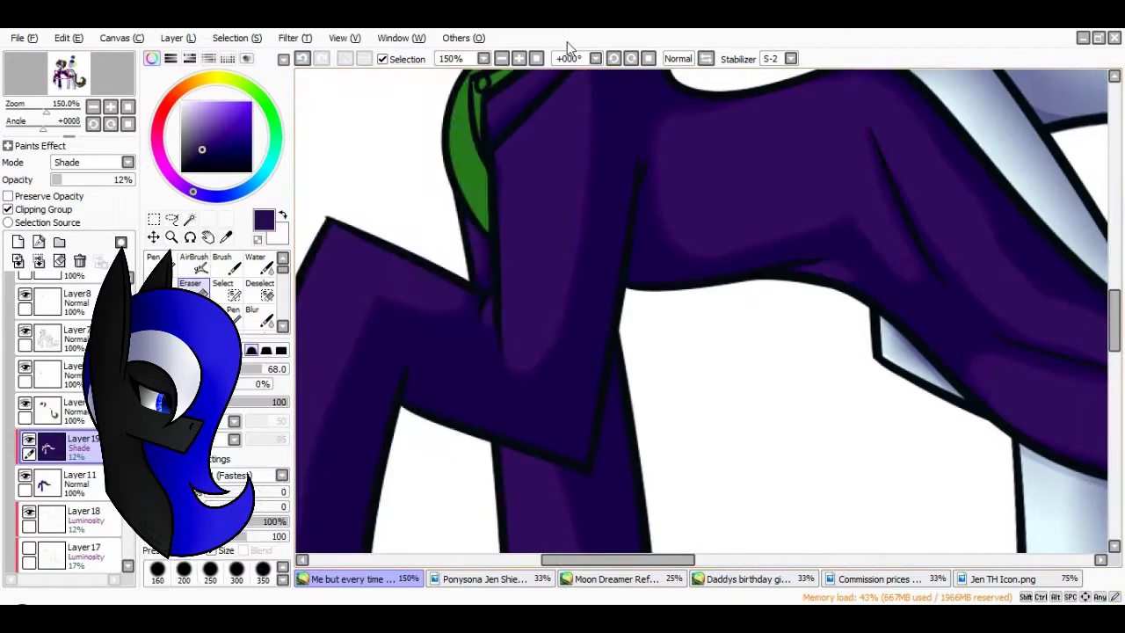
scroll(701, 312, "down", 2)
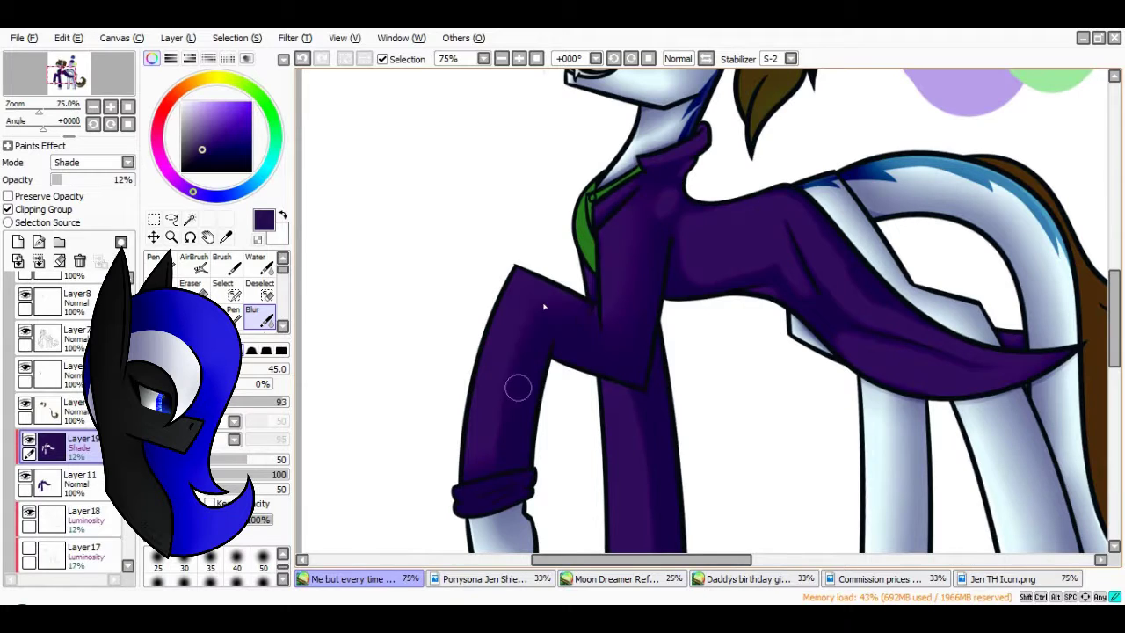
scroll(544, 305, "up", 2)
scroll(615, 150, "up", 3)
scroll(580, 396, "down", 5)
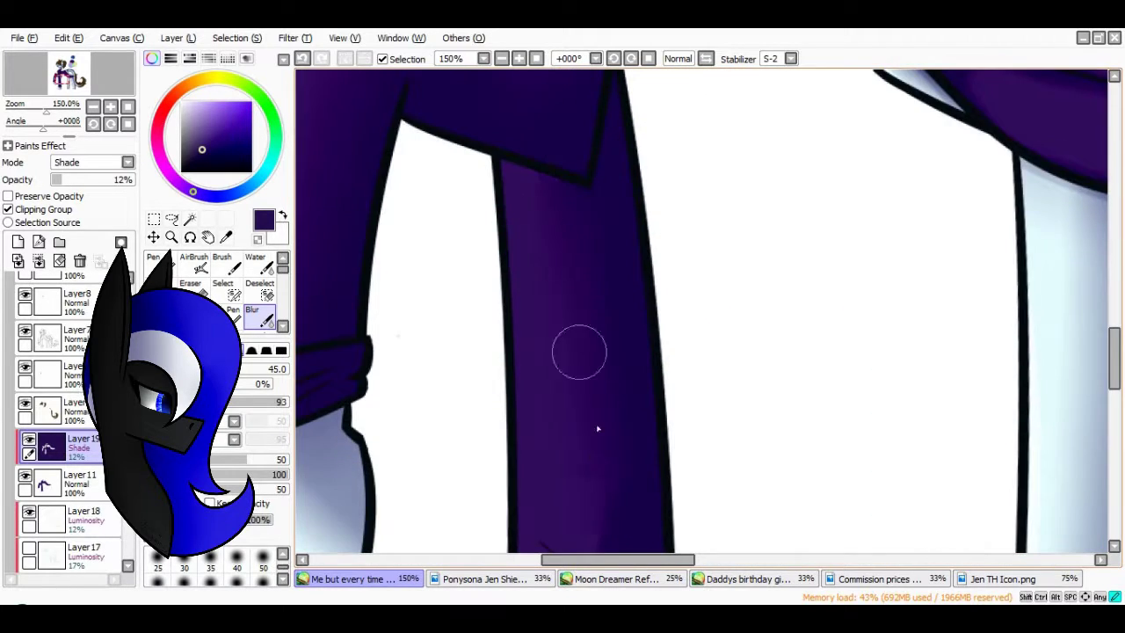
scroll(615, 378, "down", 3)
scroll(689, 363, "up", 3)
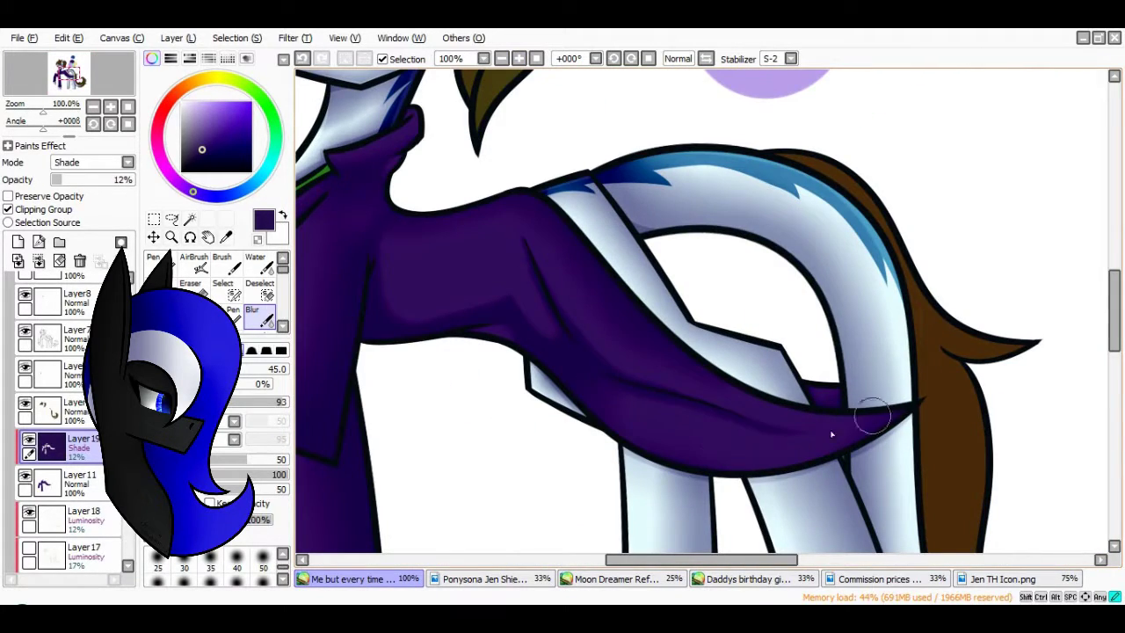
scroll(514, 102, "down", 3)
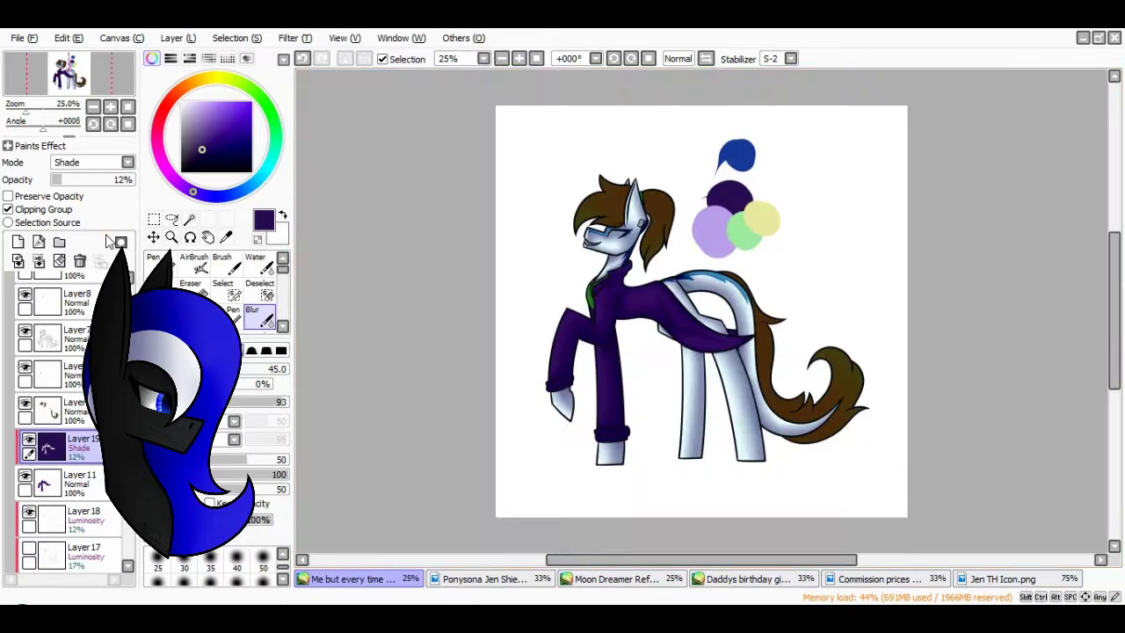
Erase lit folds from the shading on the raised sleeve's cuff with the Eraser at size 35
key("e")
scroll(444, 145, "up", 6)
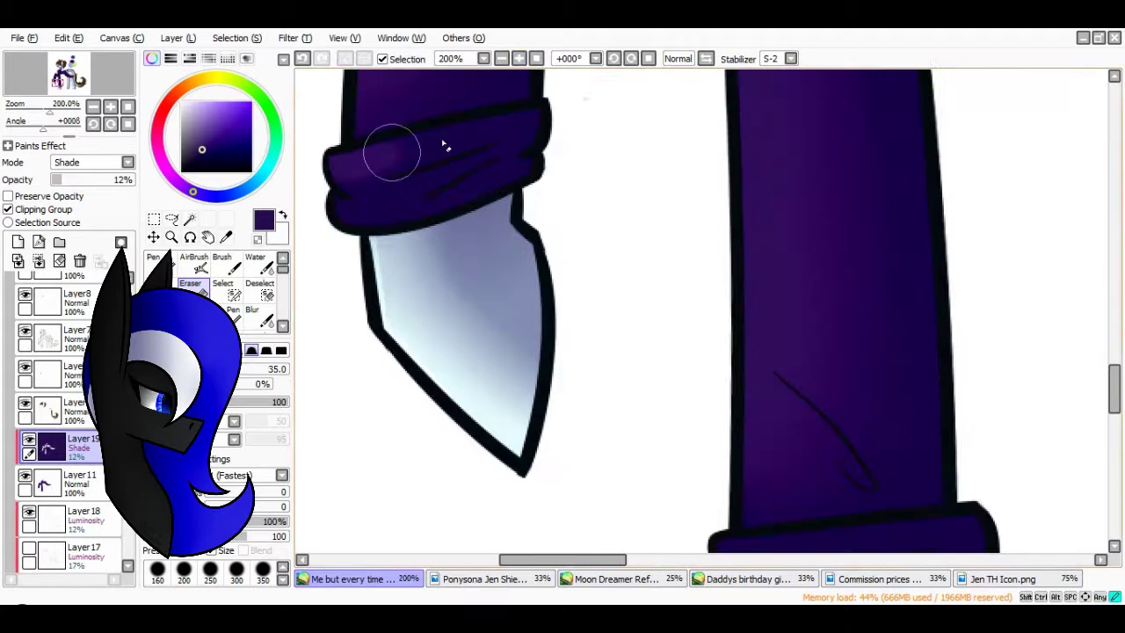
left_click_drag(392, 151, 382, 213)
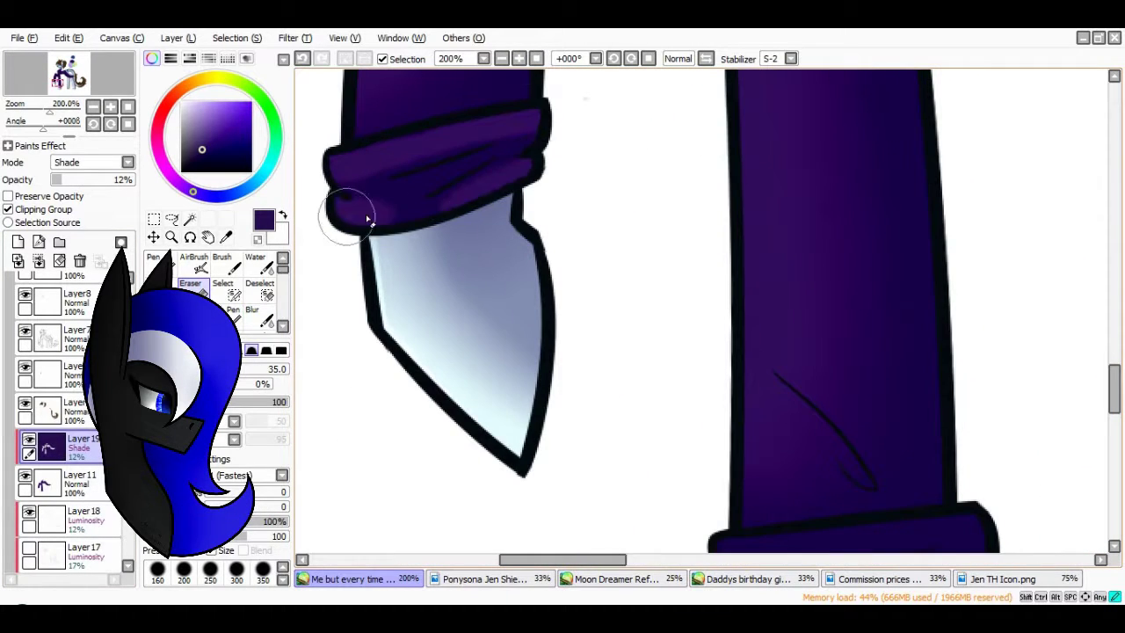
scroll(408, 184, "right", 3)
scroll(562, 234, "down", 3)
left_click(252, 312)
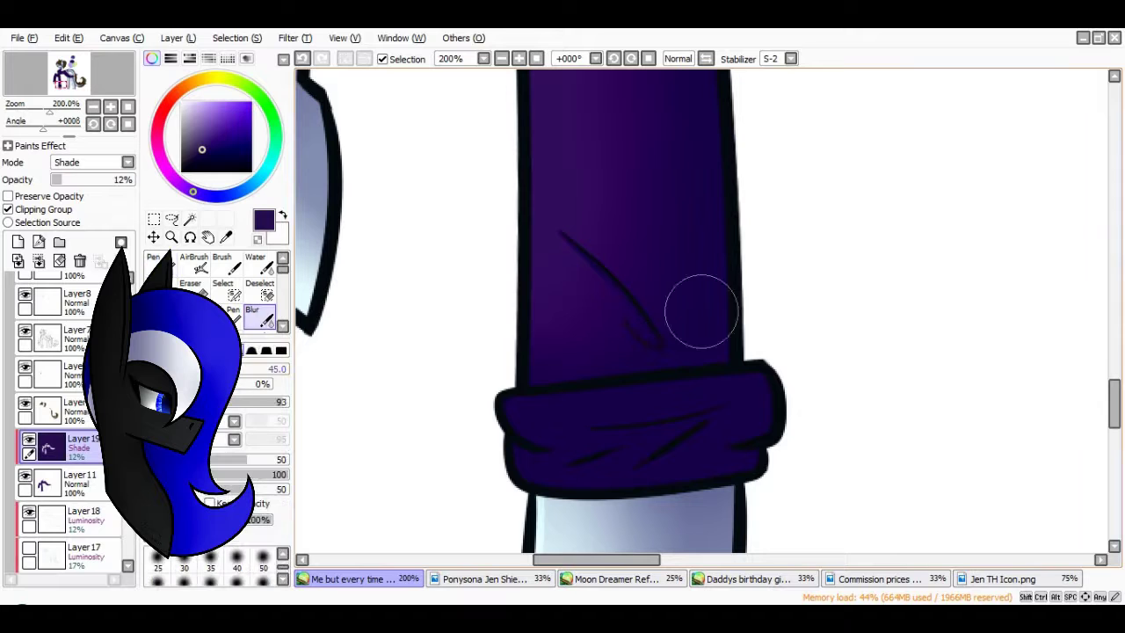
Erase lit folds on the standing sleeve's cuff at size 35 and blend them with Blur at size 15
key("e")
scroll(729, 345, "down", 3)
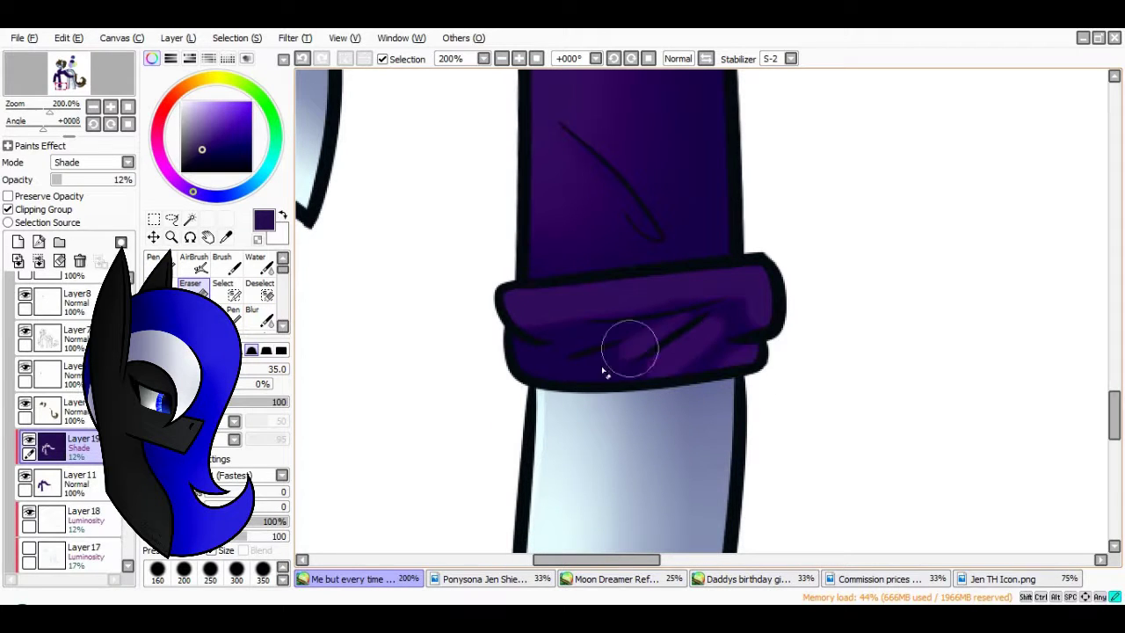
mouse_move(641, 347)
left_mouse_down()
mouse_move(528, 369)
mouse_move(527, 307)
left_mouse_up()
key("b")
scroll(568, 369, "down", 1)
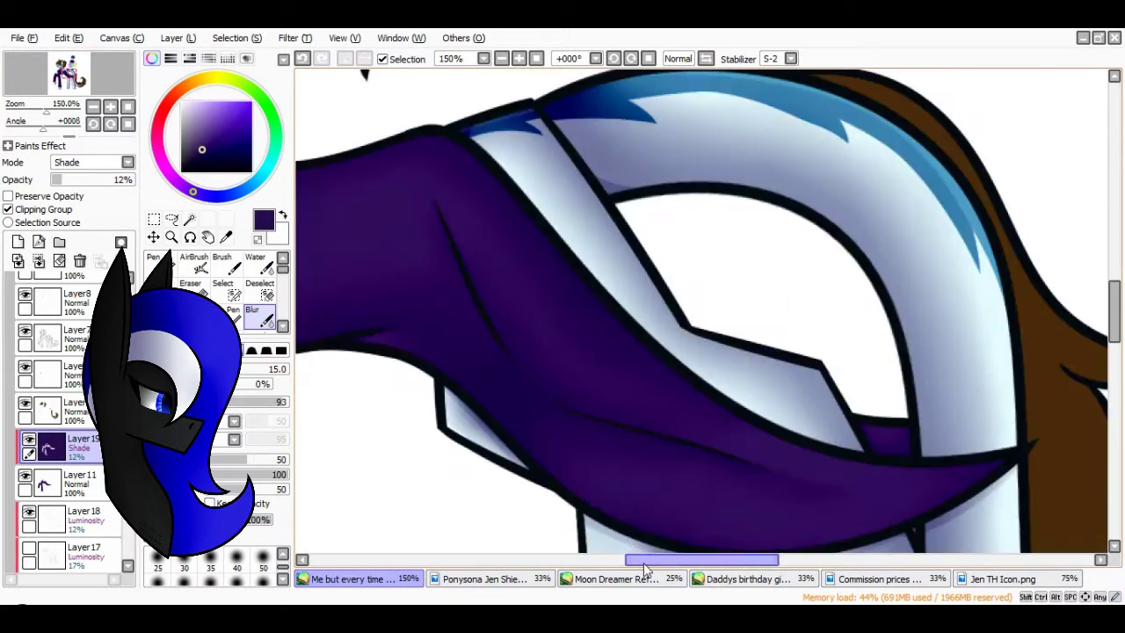
scroll(499, 78, "down", 3)
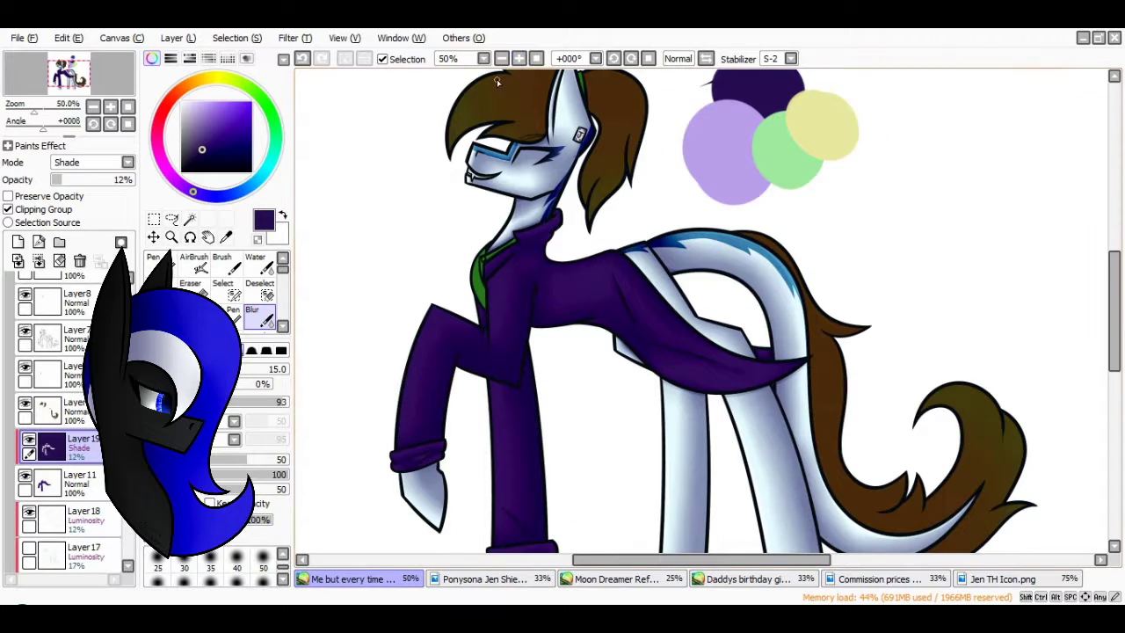
Paint dark purple fold shadows on the jacket with the Pen at size 19 on a new clipped Shade layer at 6% opacity
key("ctrl+shift+n")
key("n")
scroll(552, 346, "up", 4)
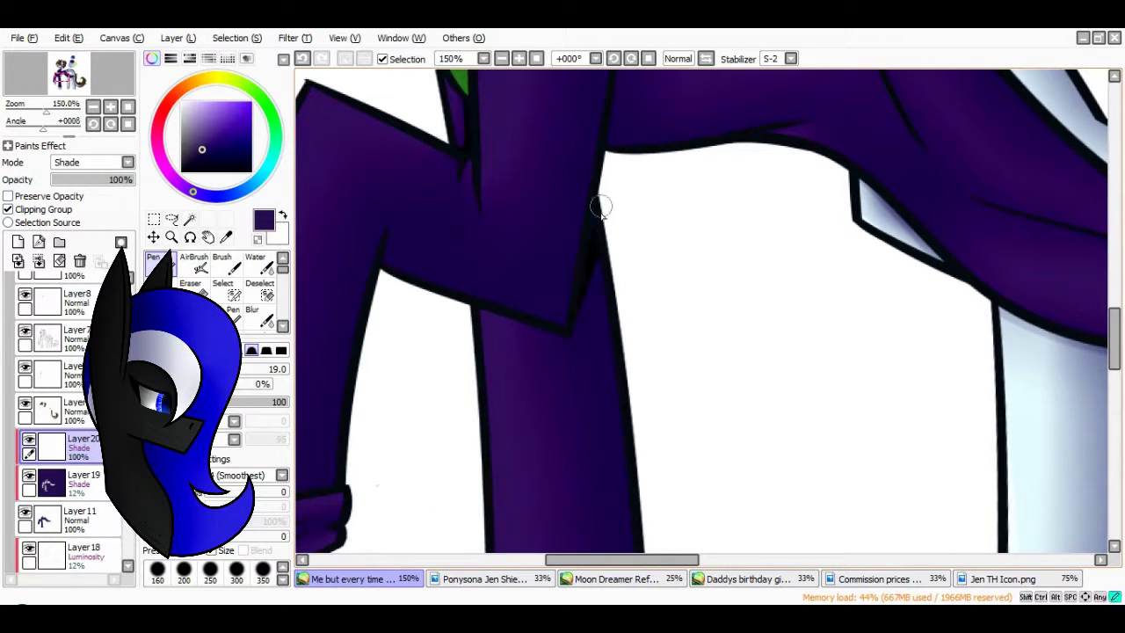
scroll(586, 246, "down", 2)
scroll(1090, 375, "down", 5)
left_click_drag(703, 558, 568, 563)
scroll(597, 257, "up", 3)
scroll(615, 308, "up", 3)
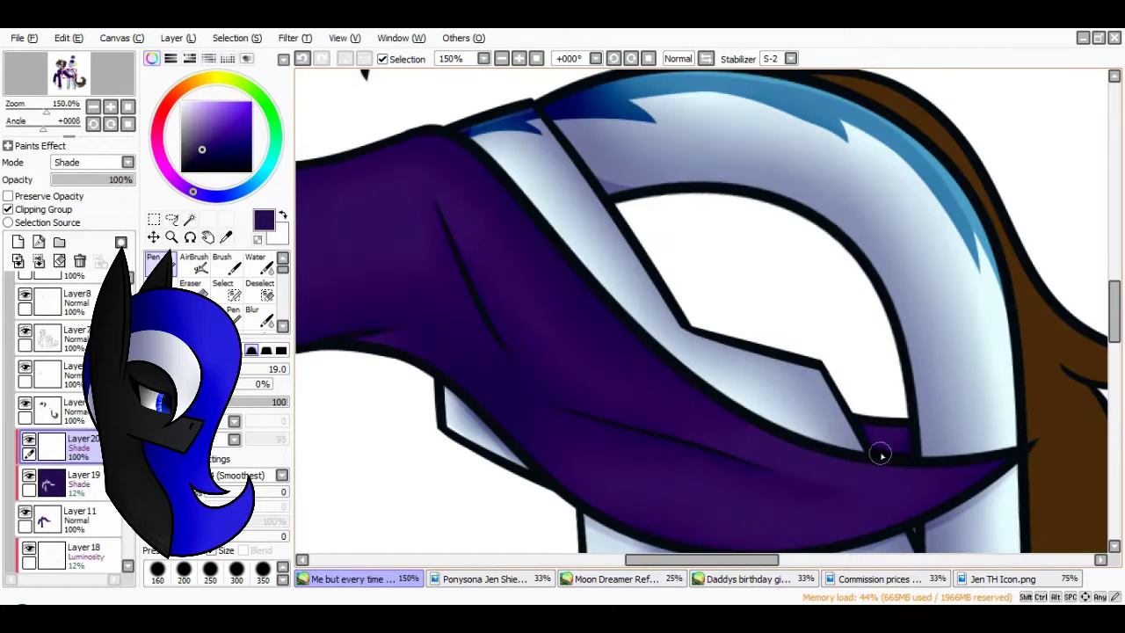
scroll(878, 452, "right", 3)
scroll(1113, 332, "up", 3)
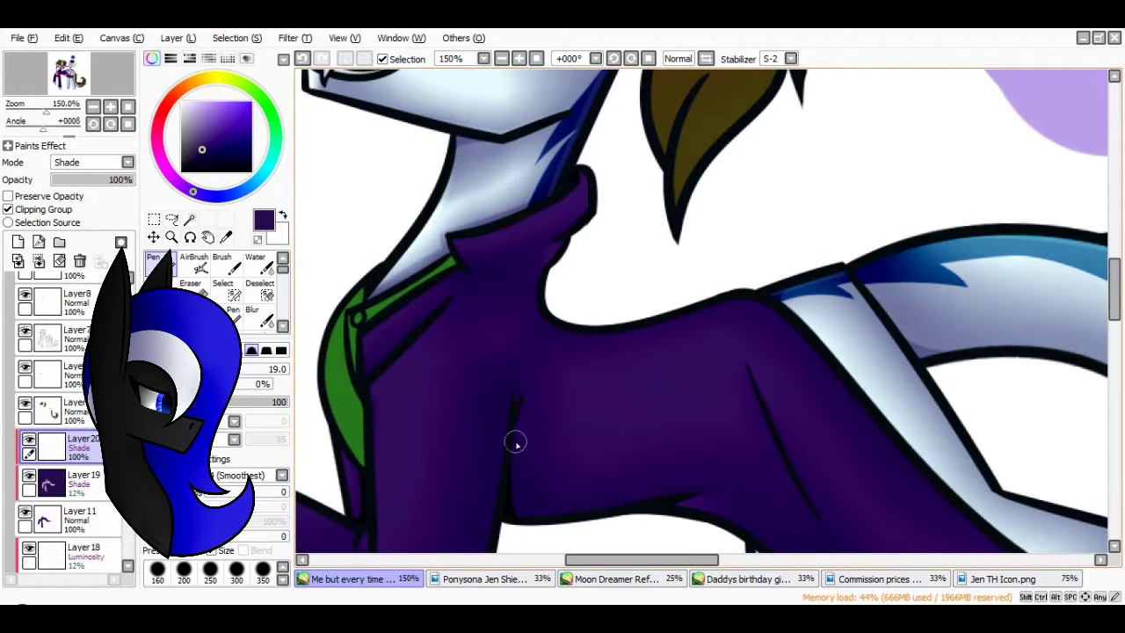
key("ctrl+minus")
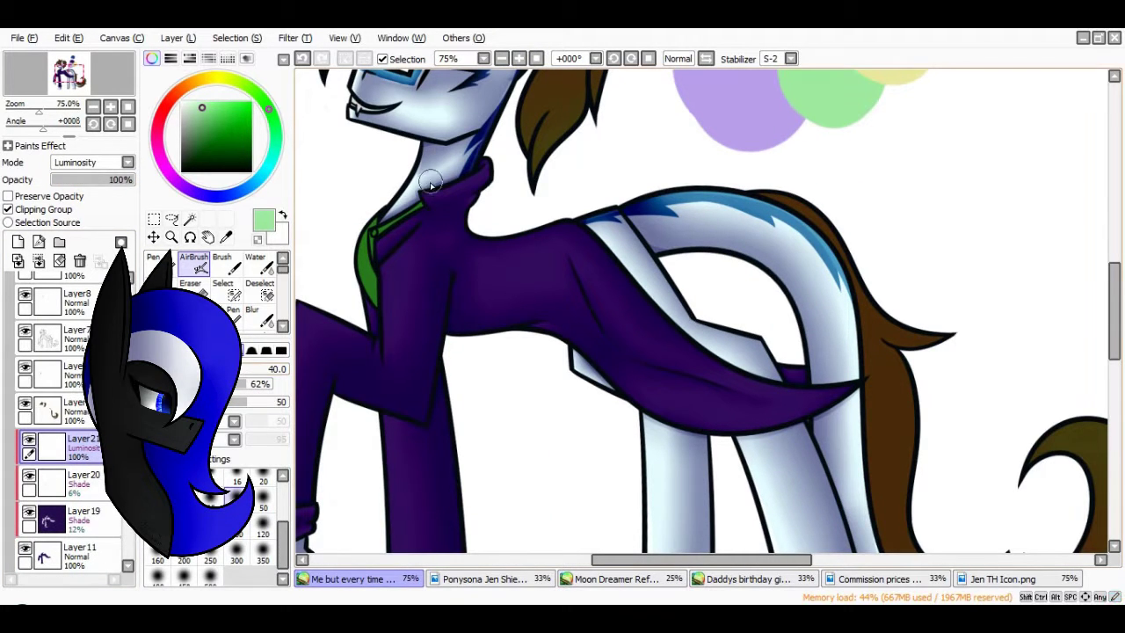
Airbrush light green highlights on the jacket's chest, raised sleeve and standing sleeve at size 58 on the clipped Luminosity layer
left_click_drag(613, 563, 554, 563)
key("]")
mouse_move(628, 230)
left_mouse_down()
mouse_move(606, 338)
mouse_move(507, 323)
mouse_move(482, 492)
mouse_move(615, 296)
mouse_move(539, 326)
left_mouse_up()
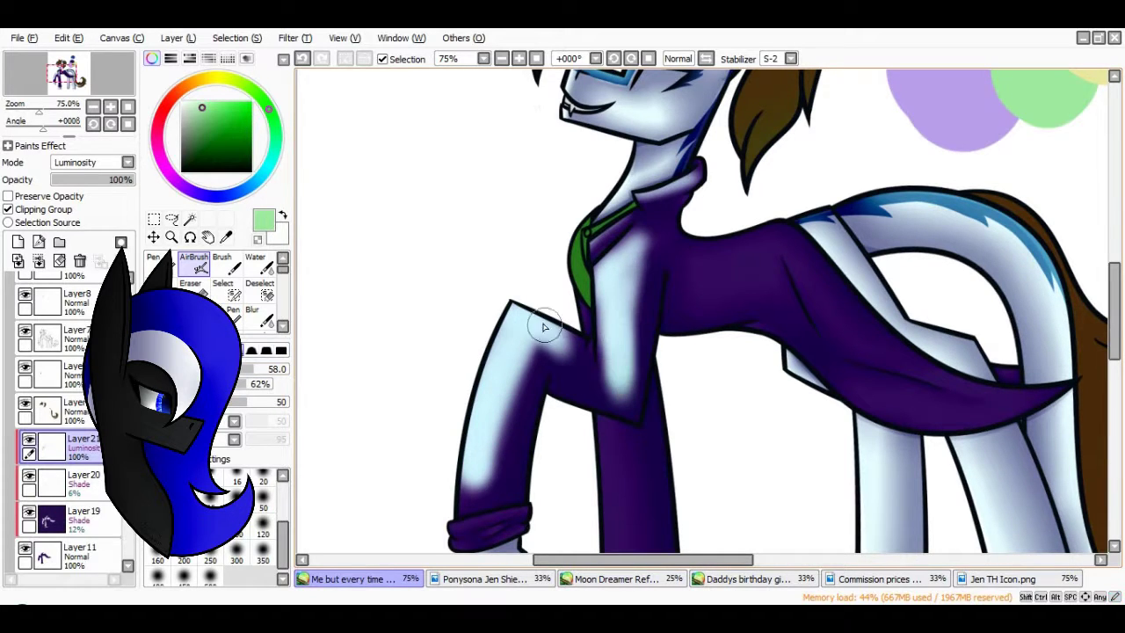
scroll(637, 200, "down", 3)
left_click_drag(594, 176, 618, 340)
mouse_move(615, 474)
left_mouse_down()
mouse_move(479, 268)
mouse_move(413, 276)
mouse_move(477, 329)
mouse_move(597, 359)
mouse_move(681, 404)
mouse_move(703, 432)
mouse_move(589, 407)
mouse_move(703, 422)
left_mouse_up()
Airbrush highlights along the jacket's torso and coat tail at size 45
scroll(296, 309, "up", 3)
scroll(295, 309, "right", 3)
left_click(252, 374)
key("b")
left_click(193, 263)
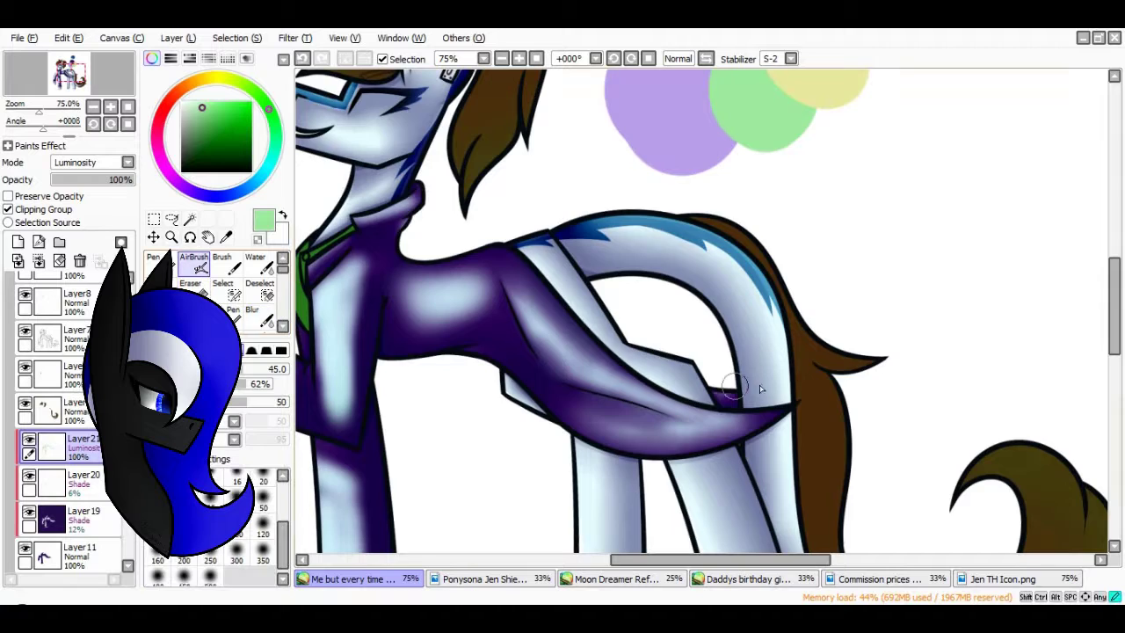
Soften the highlights on the jacket's chest and sleeves with the Blur tool
scroll(642, 351, "left", 5)
left_click(252, 314)
mouse_move(685, 298)
left_mouse_down()
mouse_move(598, 224)
mouse_move(571, 413)
mouse_move(454, 406)
mouse_move(432, 502)
left_mouse_up()
scroll(432, 501, "down", 5)
mouse_move(535, 306)
left_mouse_down()
mouse_move(571, 474)
mouse_move(577, 344)
left_mouse_up()
Airbrush more highlights on the lower sleeves and cuffs at size 45 and blend them with Blur
left_click(193, 263)
left_click_drag(571, 457, 563, 518)
scroll(571, 396, "down", 3)
left_click(252, 314)
left_click_drag(644, 560, 718, 563)
scroll(685, 351, "up", 3)
key("v")
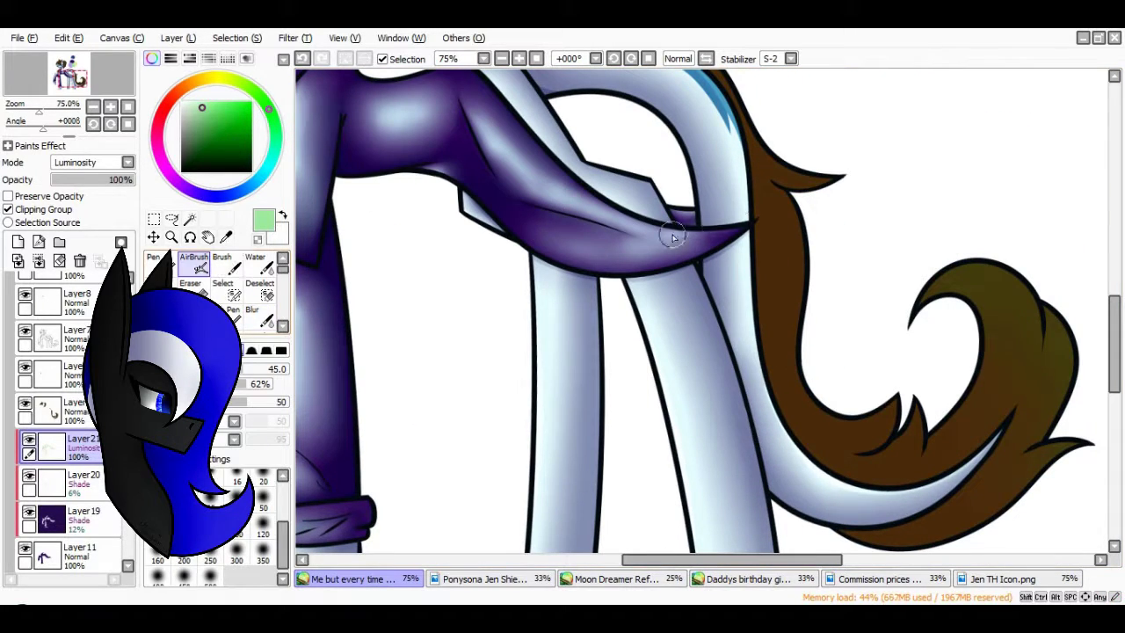
Blend the coat tail highlights with Blur and set the jacket's Luminosity layer to 16% opacity
key("b")
key("minus")
key("minus")
key("minus")
left_click_drag(130, 179, 64, 179)
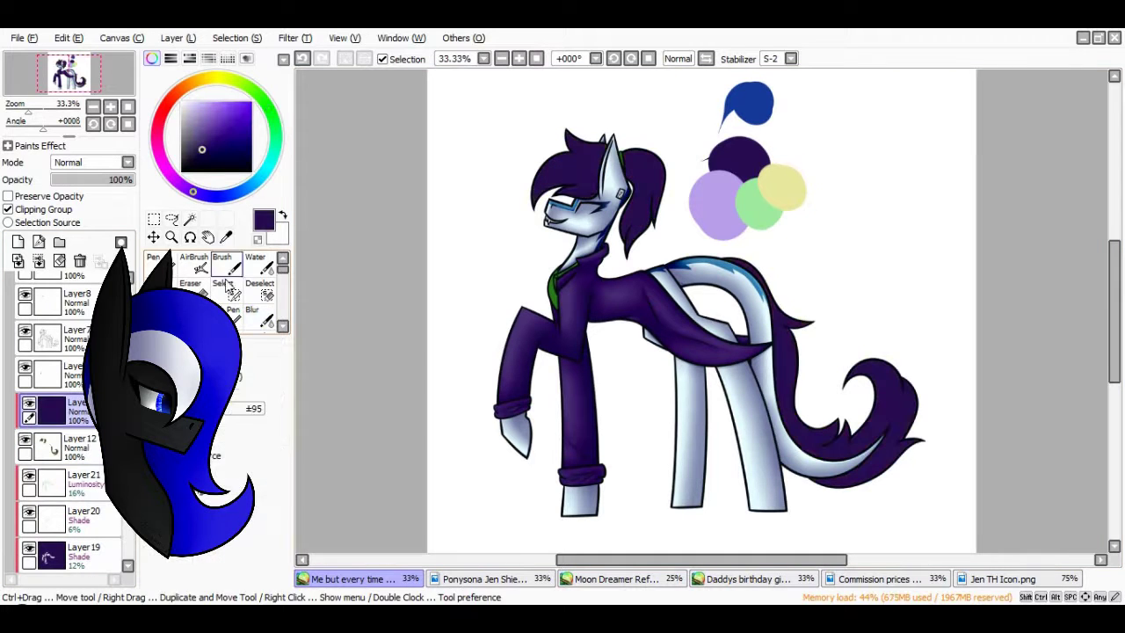
Erase the lit areas of the dark purple shading layer over the mane and tail with the Eraser at size 35
left_click(190, 282)
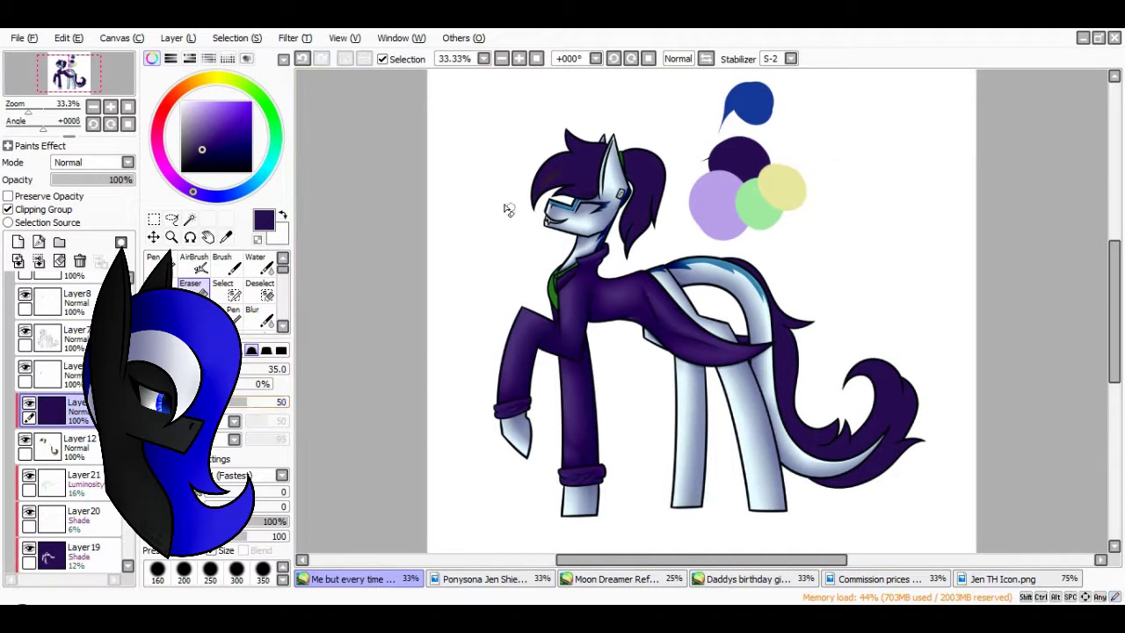
key("plus")
key("plus")
key("plus")
key("plus")
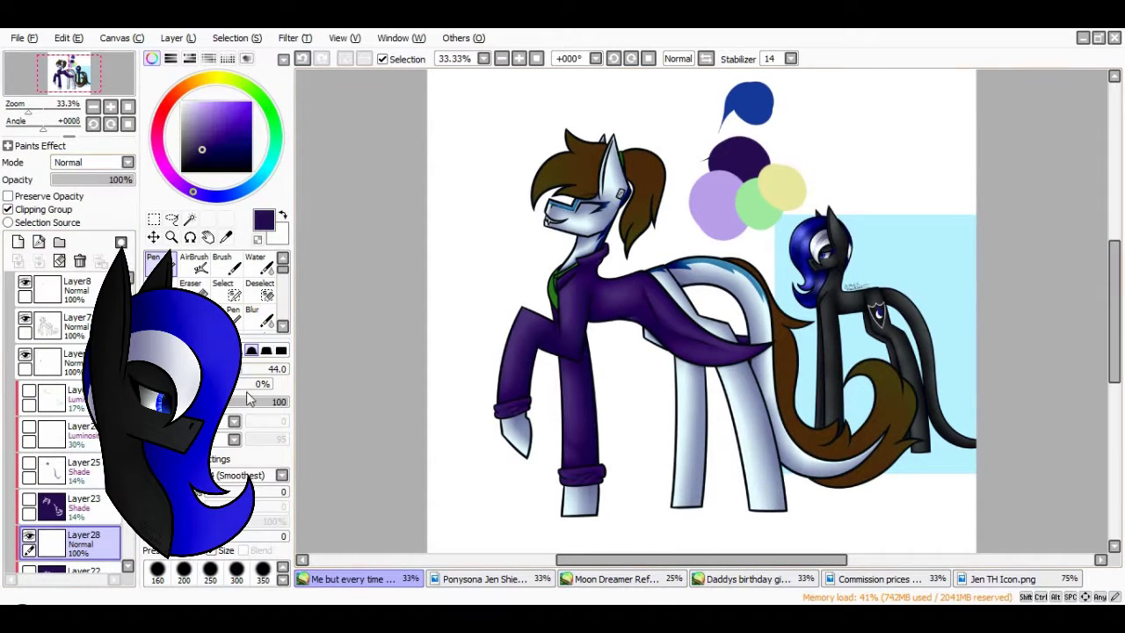
Draw dark purple hair strands on the lower fringe above the eye with the Pen at size 10
scroll(598, 202, "up", 5)
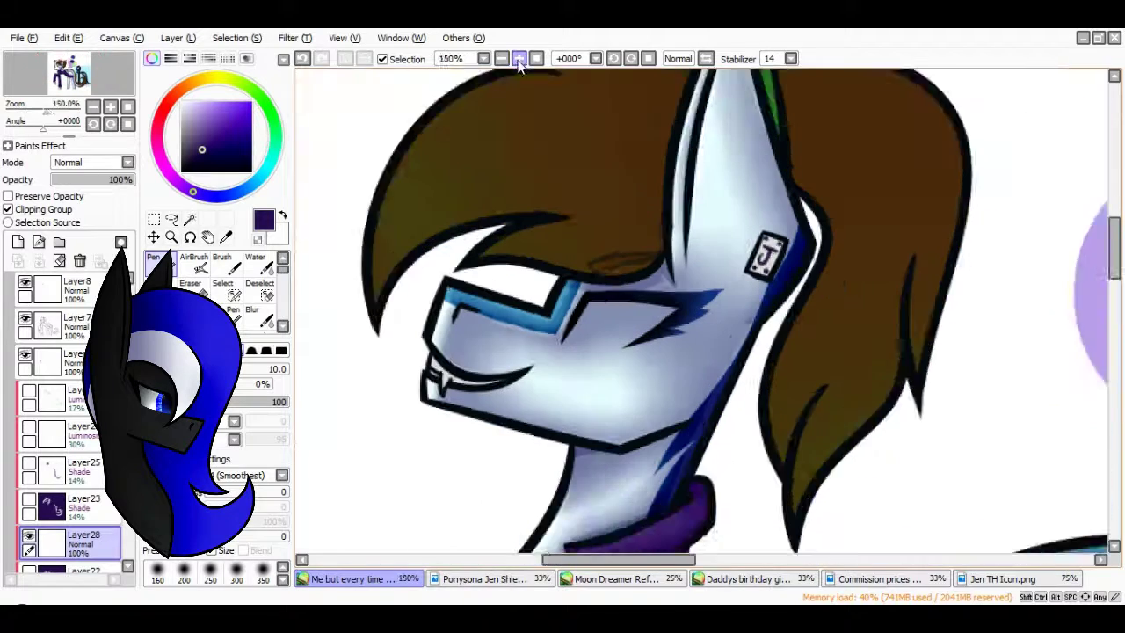
left_click_drag(413, 237, 647, 195)
mouse_move(544, 255)
left_mouse_down()
mouse_move(630, 233)
mouse_move(451, 187)
left_mouse_up()
left_click_drag(653, 218, 409, 236)
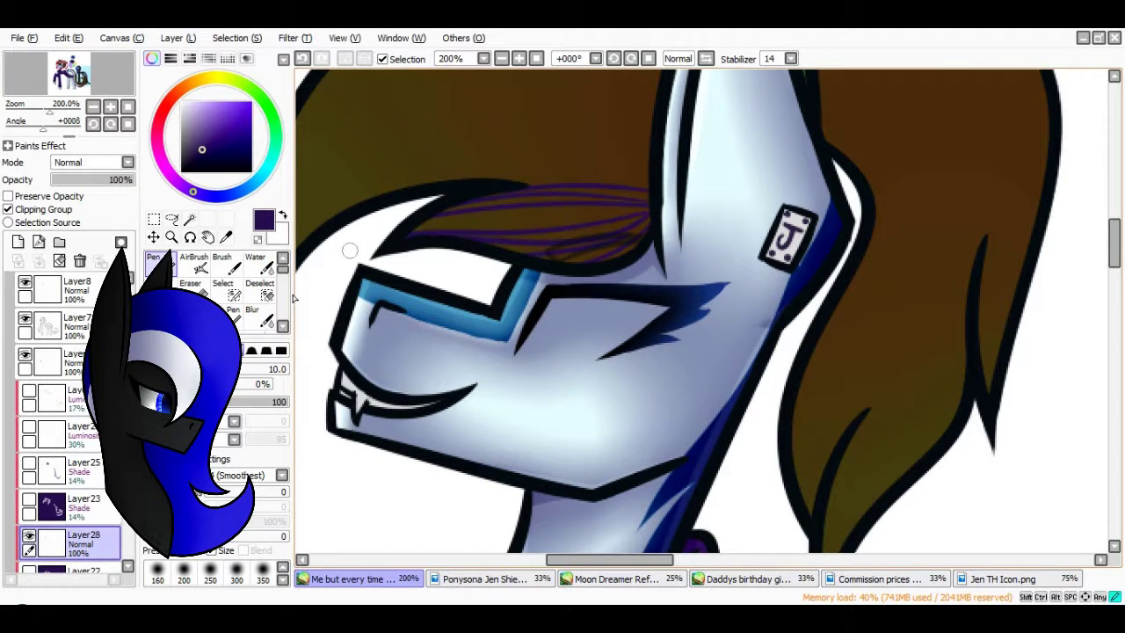
Draw dark purple strands along the upper tuft and the large front fringe with the Pen at size 10
scroll(705, 215, "up", 3)
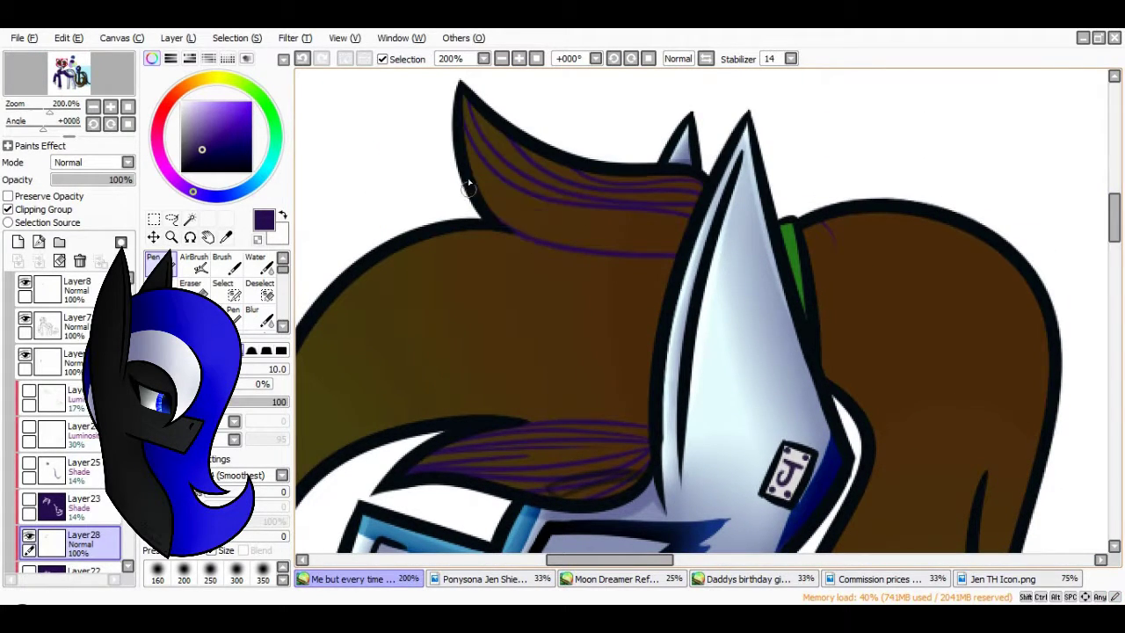
scroll(831, 241, "left", 4)
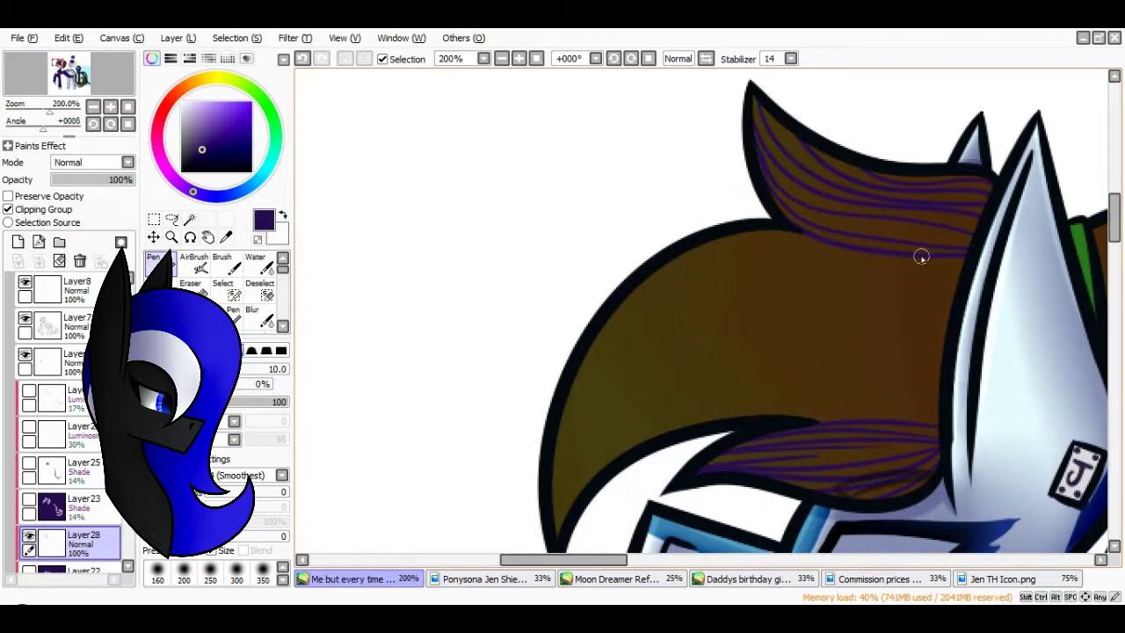
left_click_drag(914, 256, 558, 440)
left_click_drag(887, 256, 614, 312)
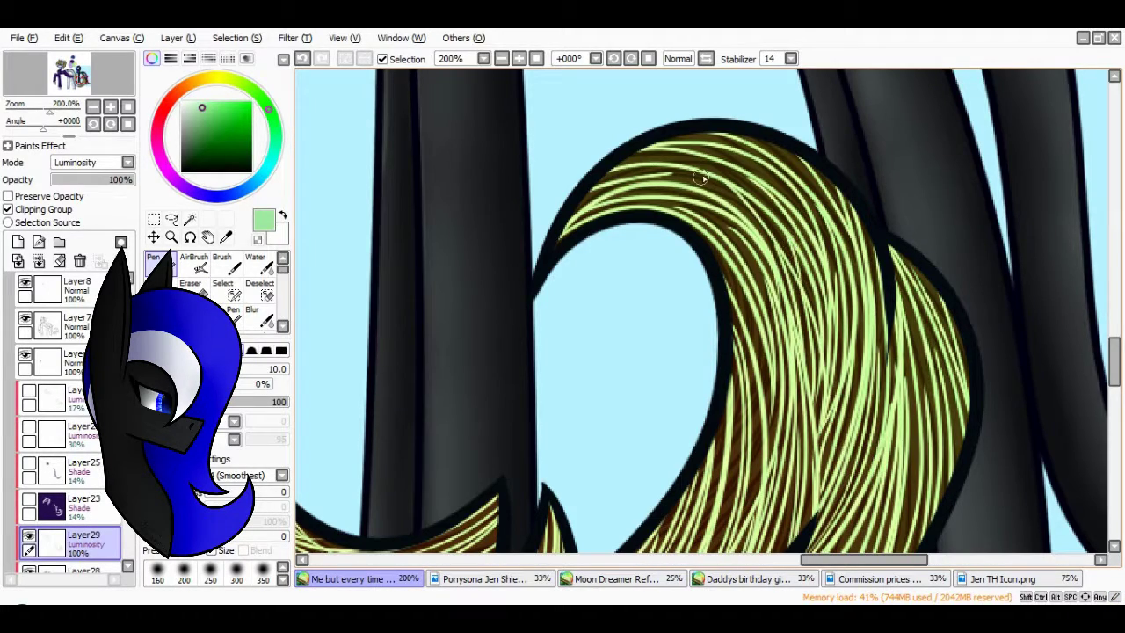
Set the hair strands' Luminosity layer to 11% opacity and show the hidden Shade and Luminosity layers above it
key("ctrl+minus")
left_click_drag(132, 179, 60, 180)
scroll(70, 421, "down", 1)
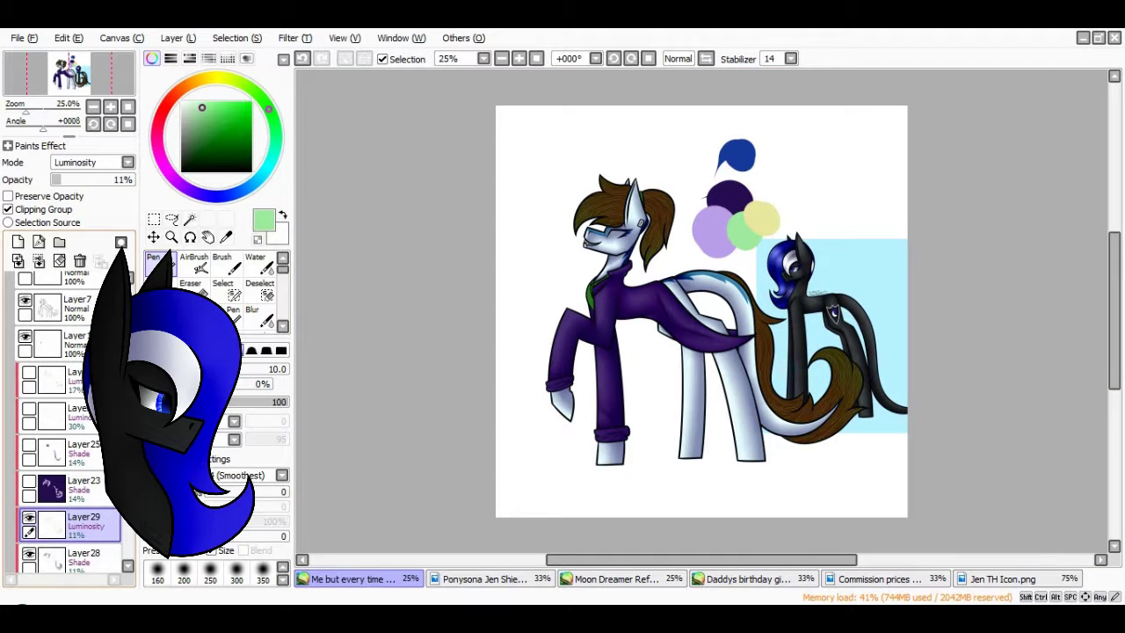
key("ctrl+plus")
key("ctrl+minus")
left_click_drag(29, 480, 29, 371)
Erase the lit areas of the dark purple shading over the green shirt with the Eraser, starting at size 29
scroll(70, 421, "up", 2)
left_click(48, 389)
key("e")
key("ctrl+plus")
key("ctrl+plus")
key("ctrl+plus")
scroll(547, 302, "left", 3)
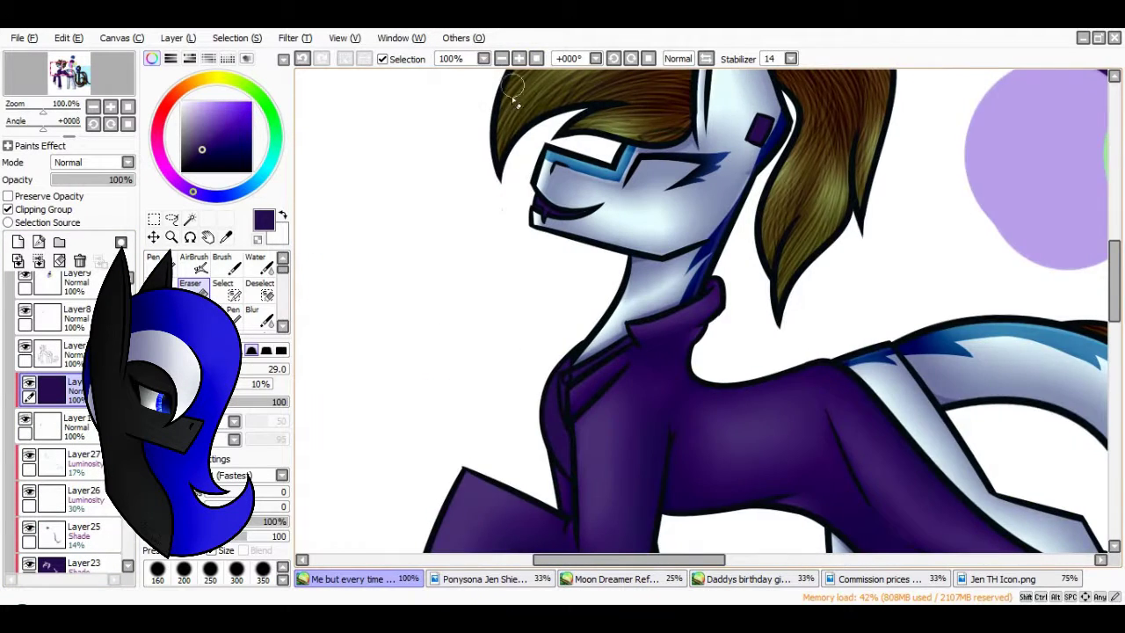
key("ctrl+plus")
mouse_move(504, 474)
left_mouse_down()
mouse_move(476, 399)
mouse_move(492, 528)
left_mouse_up()
scroll(536, 475, "down", 2)
Blend the shading on the green shirt and its collar with Blur at size 25, erasing more where light falls
key("v")
left_click_drag(536, 475, 492, 440)
key("b")
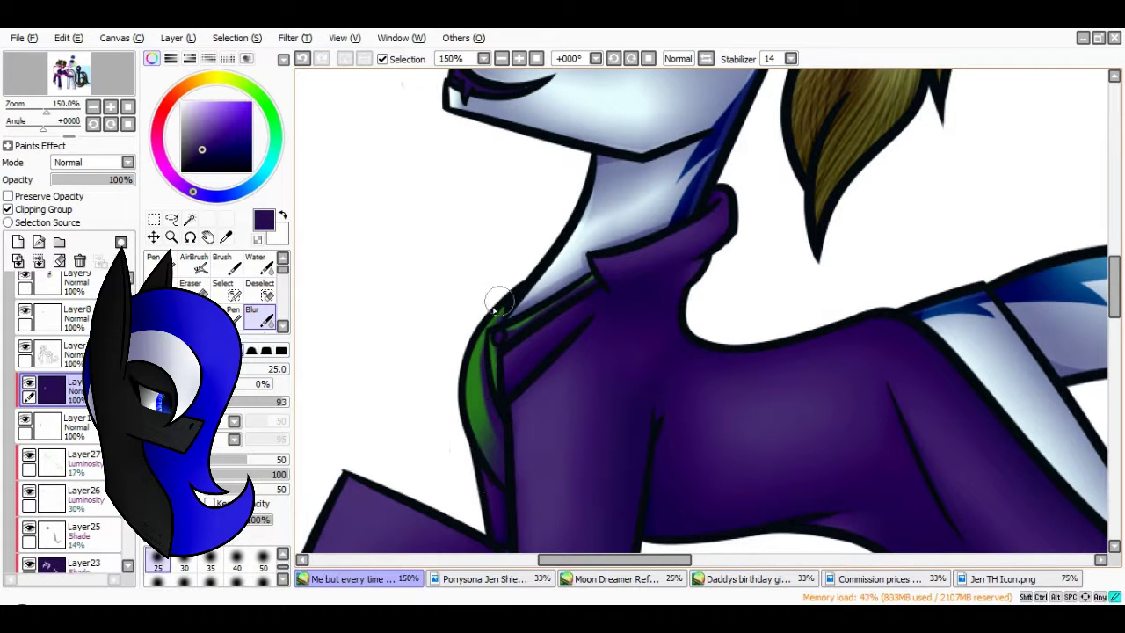
key("e")
key("b")
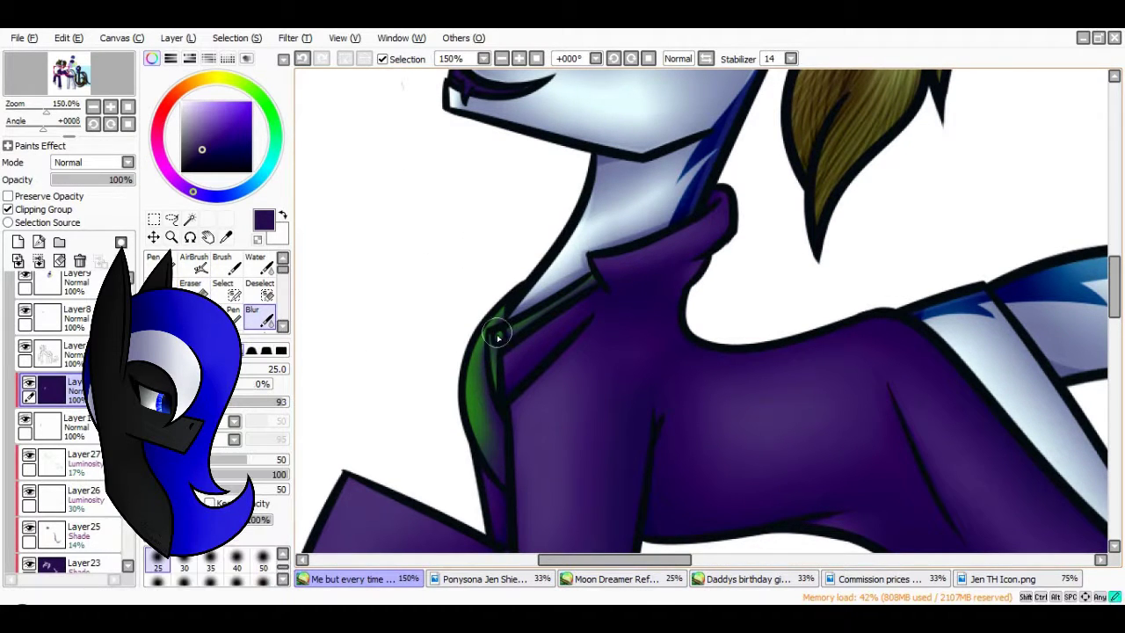
Erase the shading over the teeth and mouth with the Eraser at size 15 and blend it with Blur
scroll(347, 364, "up", 5)
key("e")
left_click(518, 59)
left_click(518, 58)
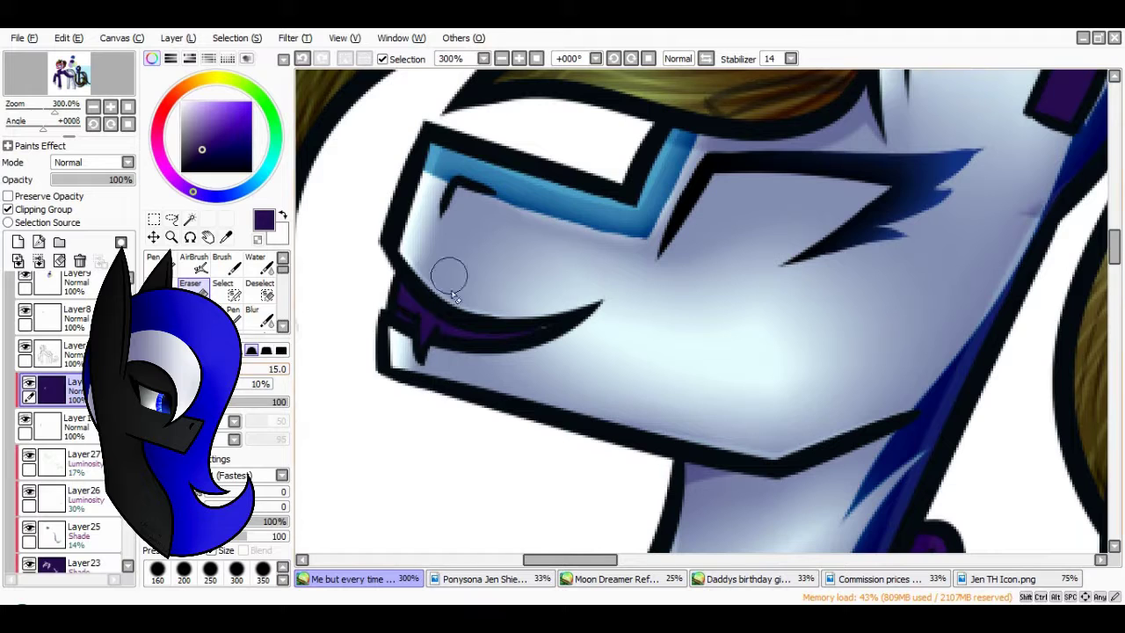
left_click_drag(431, 303, 536, 330)
key("b")
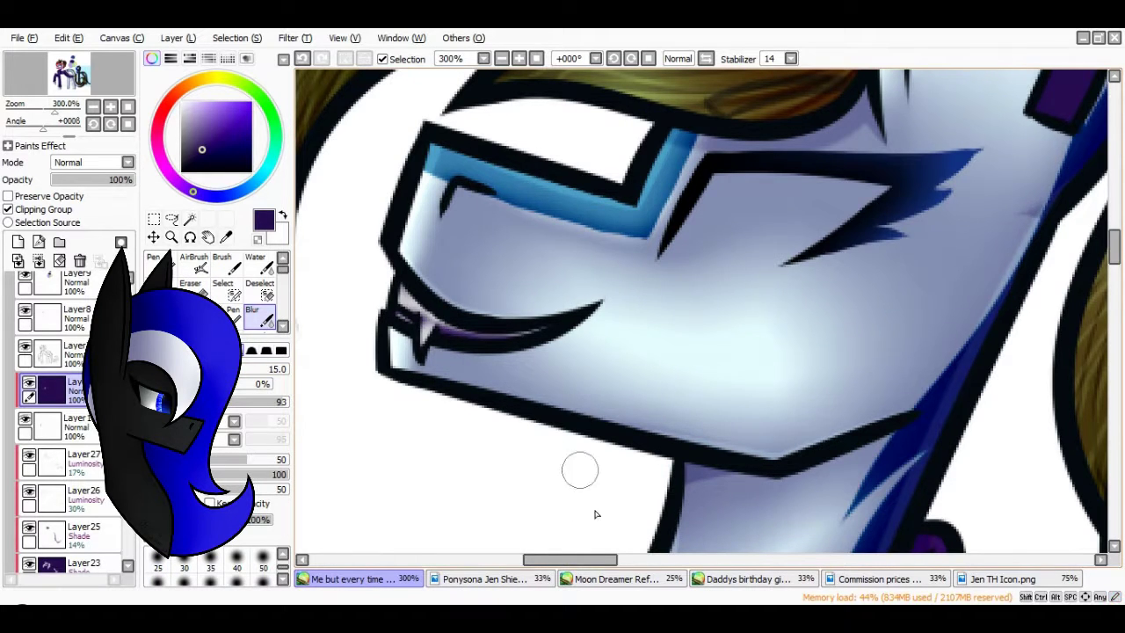
Lighten the dark purple shading on the hair tie and ear tag and blend it with Blur at size 15
scroll(595, 514, "up", 5)
scroll(595, 513, "right", 5)
scroll(715, 475, "up", 3)
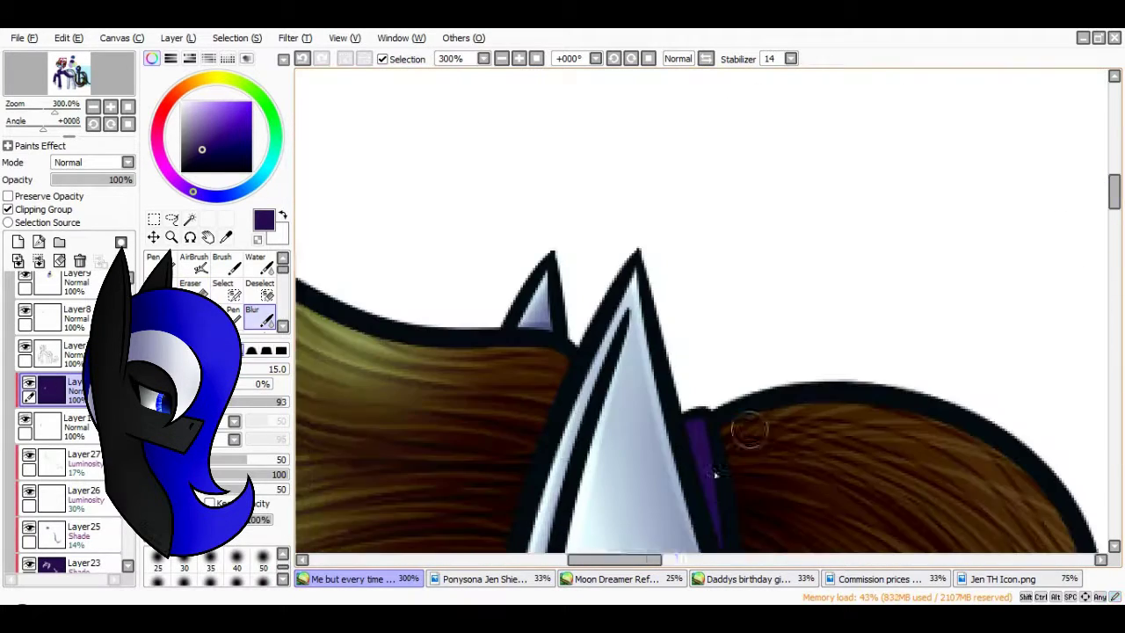
scroll(716, 474, "down", 3)
Change the accessory shading layer's blending mode to Shade and set its opacity to 35%
left_click(127, 162)
key("minus")
key("minus")
key("minus")
key("minus")
left_click_drag(132, 179, 78, 187)
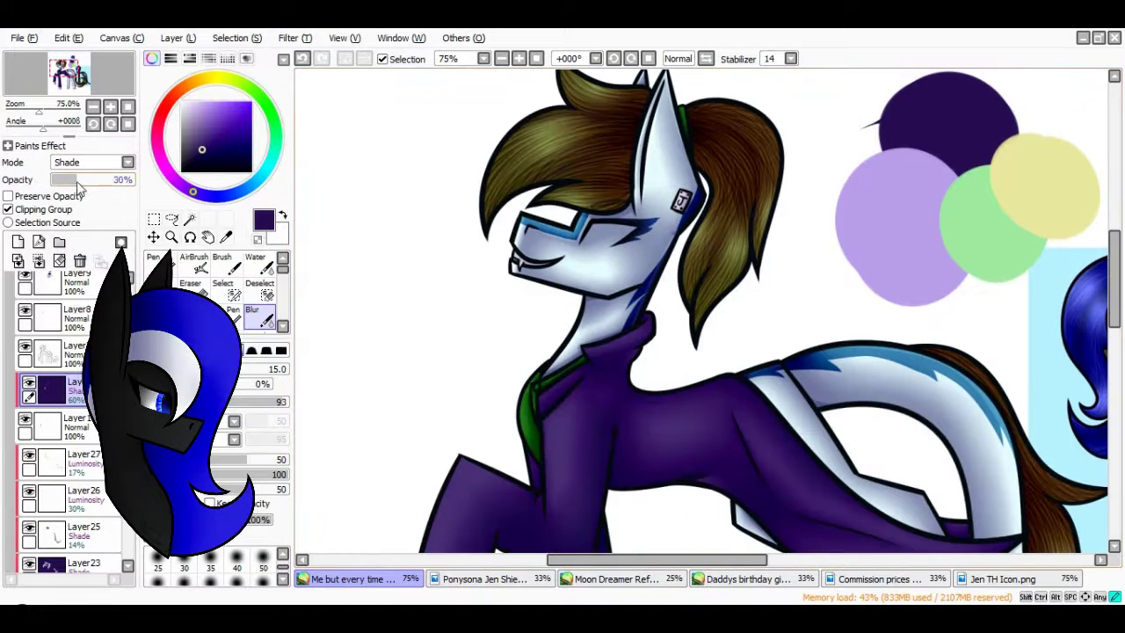
Paint extra dark purple shading on the mouth and ear tag on a new clipped Shade layer at 33%, blended with Blur at size 15
left_click(18, 242)
key("n")
scroll(537, 236, "up", 4)
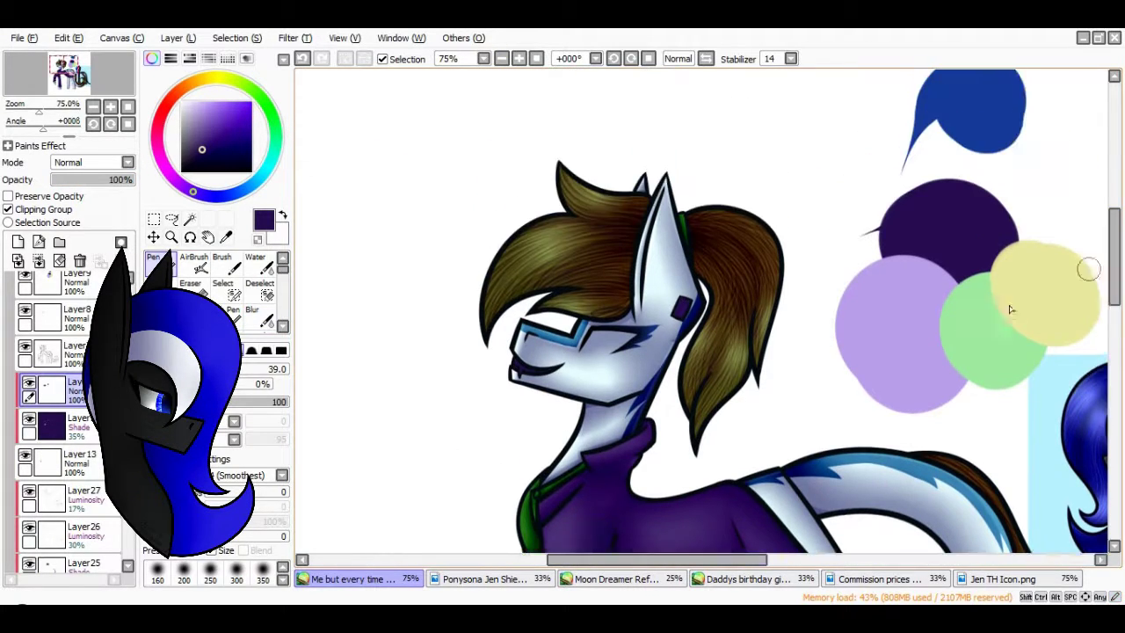
key("e")
key("b")
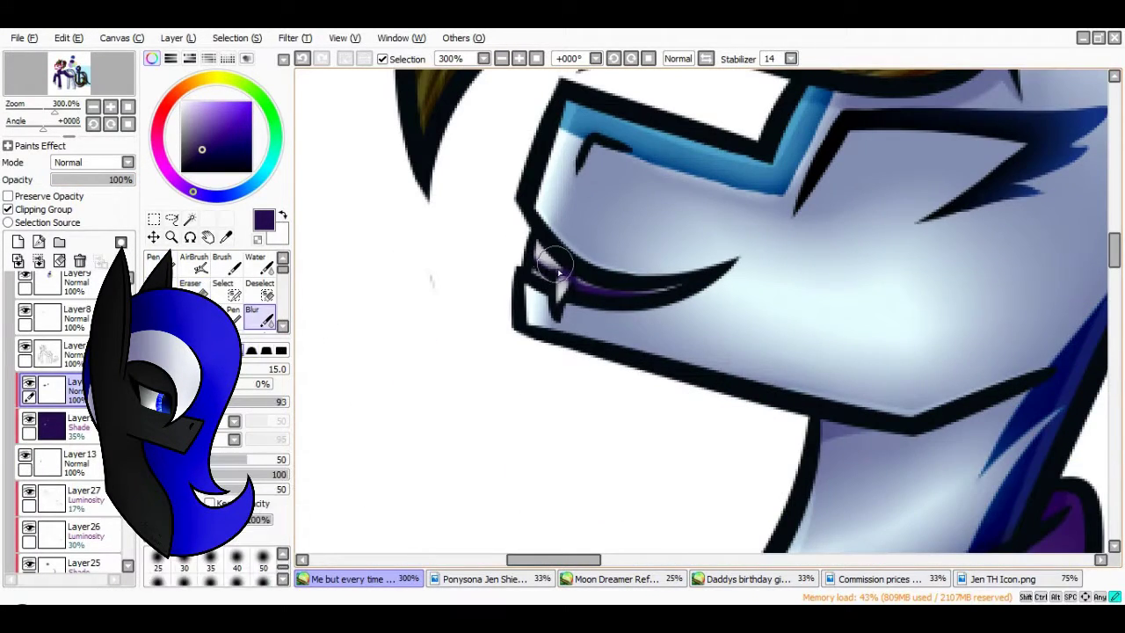
left_click_drag(563, 558, 620, 559)
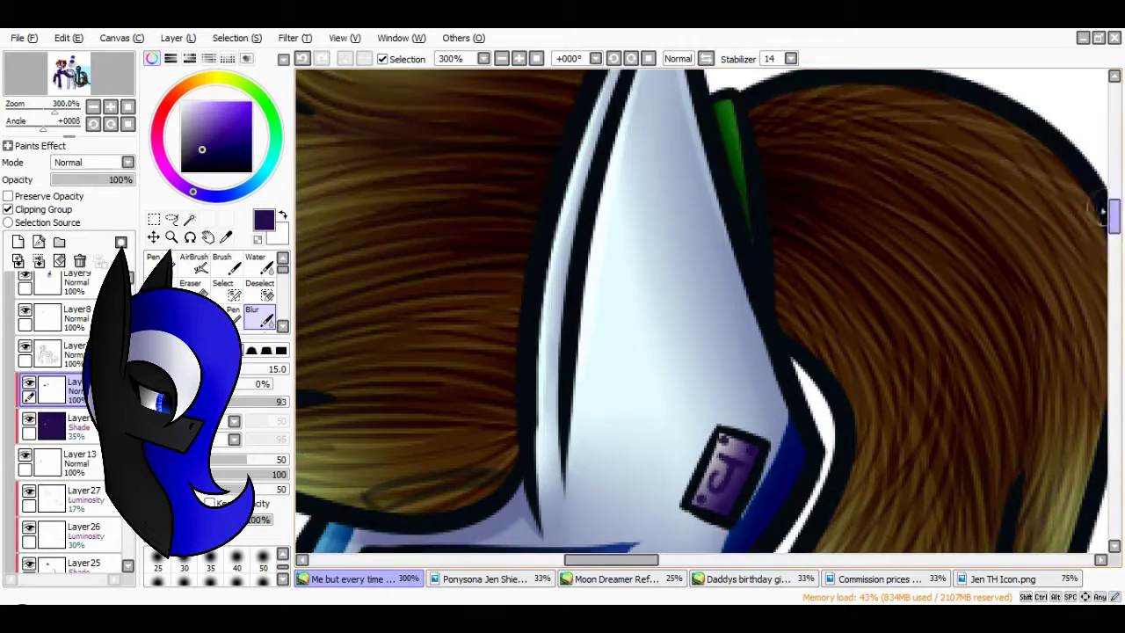
left_click(536, 58)
Paint cast shadows on the green shirt and mouth with the Pen at size 12 on another clipped Shade layer
left_click(18, 242)
scroll(456, 266, "up", 3)
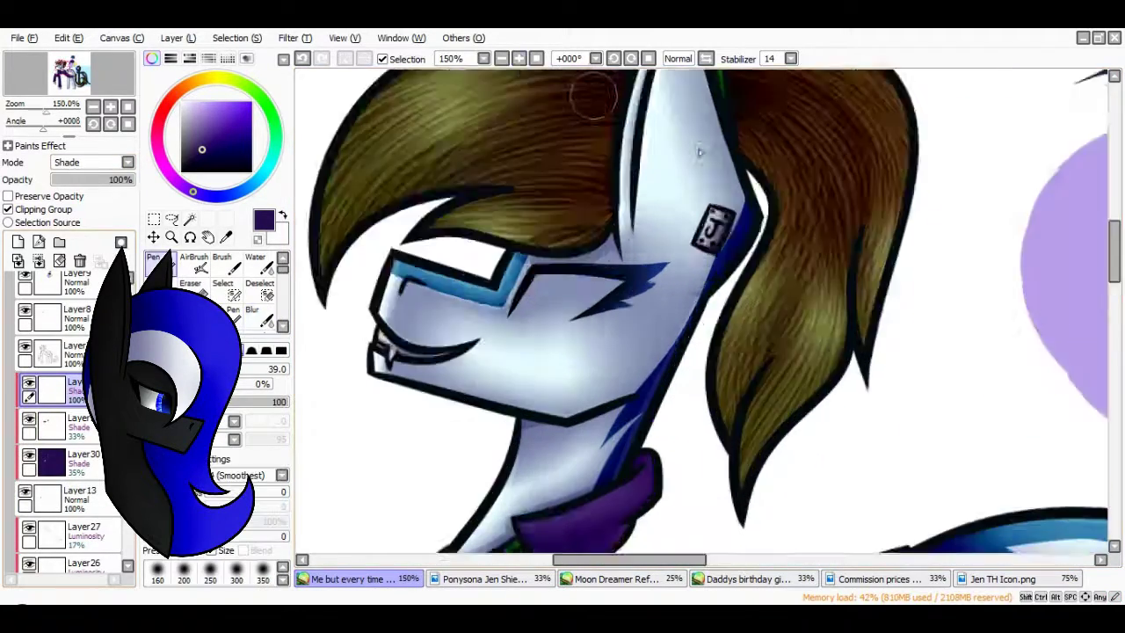
key("n")
scroll(456, 266, "up", 2)
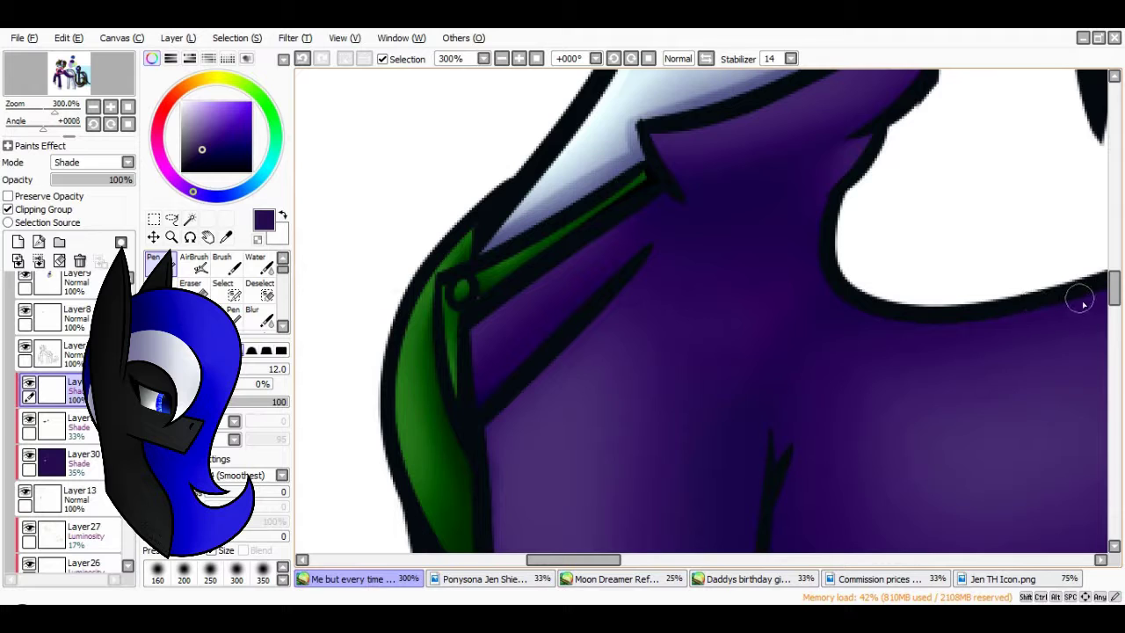
left_click_drag(1114, 284, 1113, 251)
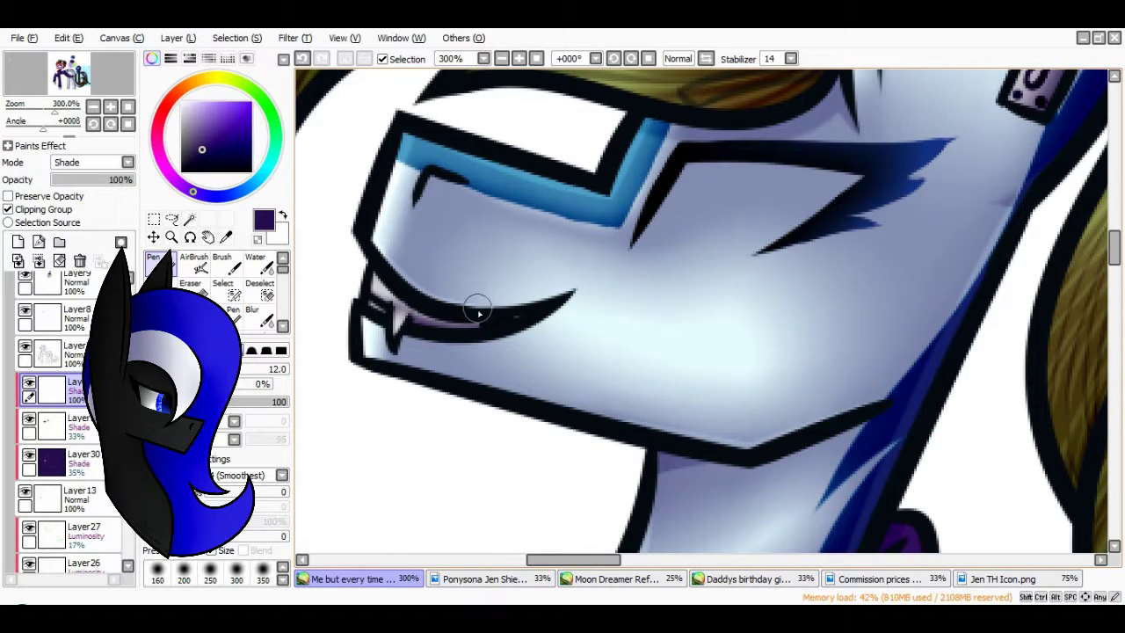
Touch up the light grey and green accessory base colours on Layer13 with the Pen at size 12
left_click(79, 498)
scroll(519, 308, "down", 3)
left_click_drag(623, 561, 593, 560)
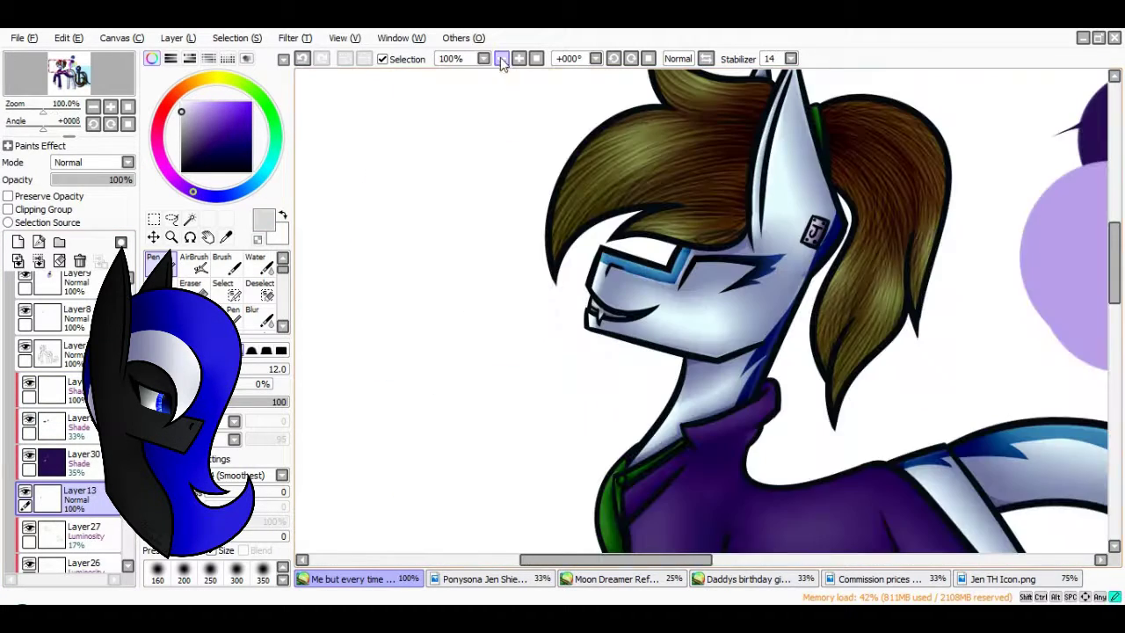
scroll(607, 233, "down", 1)
scroll(606, 232, "up", 3)
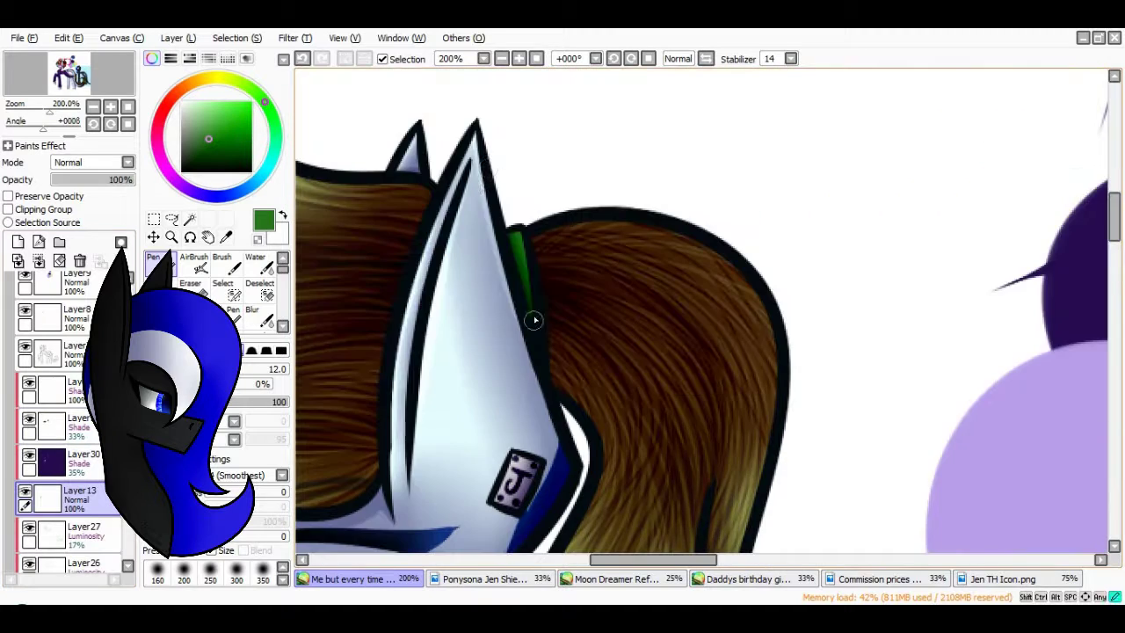
Add light green highlights on clipped Luminosity layers over the accessories and jacket, with the jacket's new layer at 22% opacity
scroll(532, 313, "down", 2)
left_click(79, 454)
left_click(79, 387)
scroll(79, 378, "up", 2)
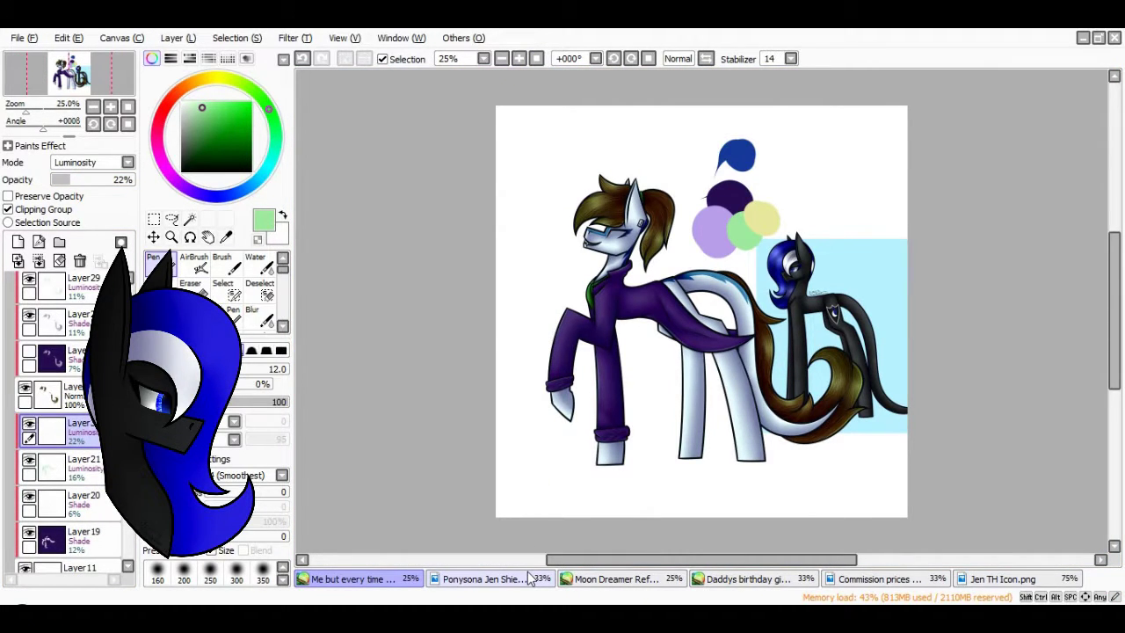
left_click(518, 58)
Create a new layer set above Layer7 with an empty Normal layer inside it
scroll(70, 395, "up", 3)
left_click(61, 398)
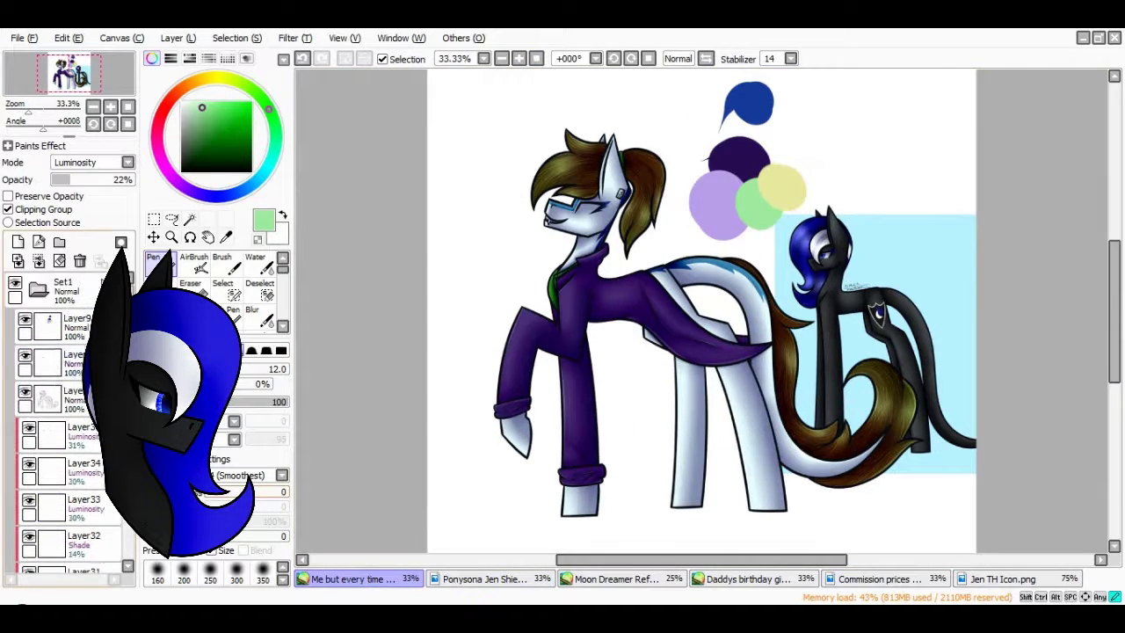
left_click(58, 244)
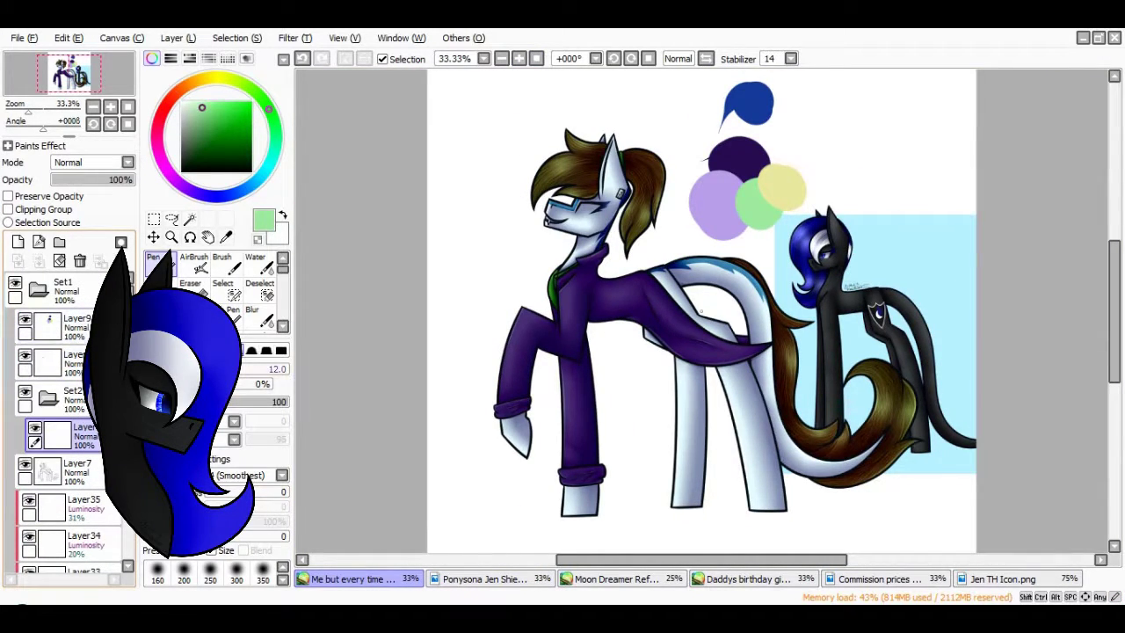
Fill the area inside the eye outline with teal using the Pen at size 25
left_click_drag(378, 172, 420, 286)
scroll(528, 369, "up", 5)
mouse_move(597, 351)
left_mouse_down()
mouse_move(720, 339)
mouse_move(526, 388)
mouse_move(665, 371)
mouse_move(628, 398)
left_mouse_up()
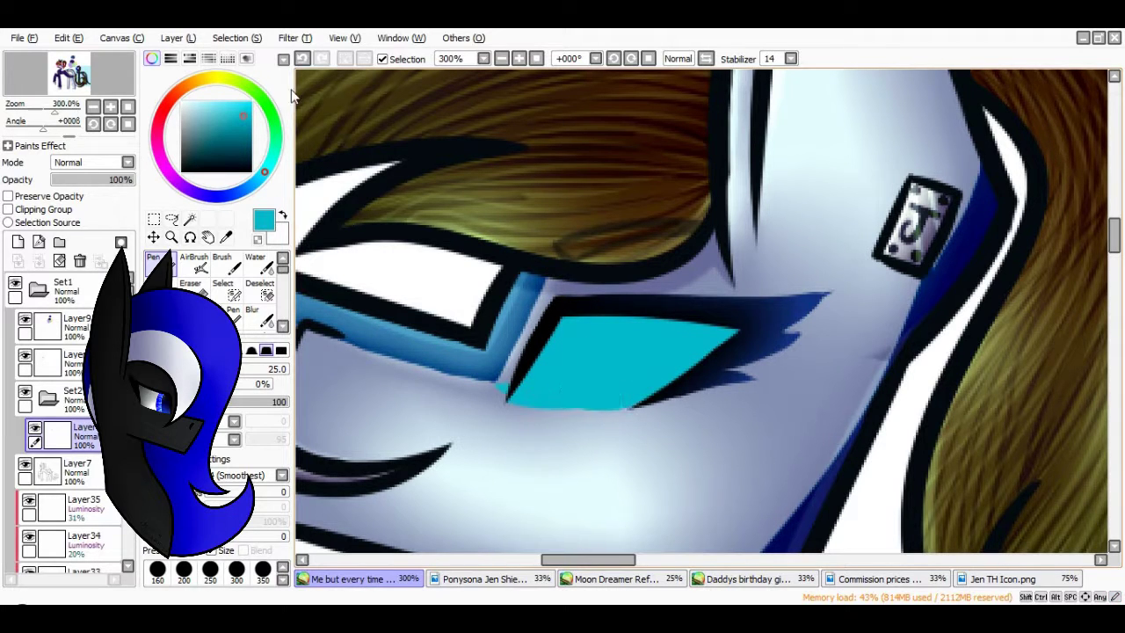
Recolour the eye base light grey in place of teal and pick the blue reference colour for the iris
scroll(589, 440, "down", 4)
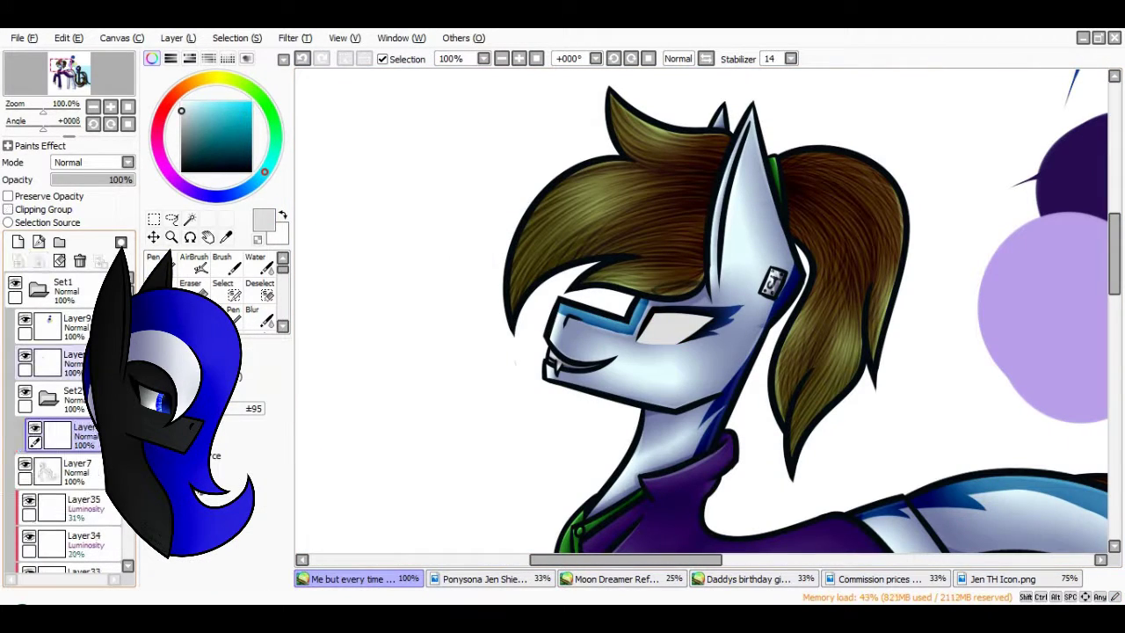
scroll(615, 352, "down", 2)
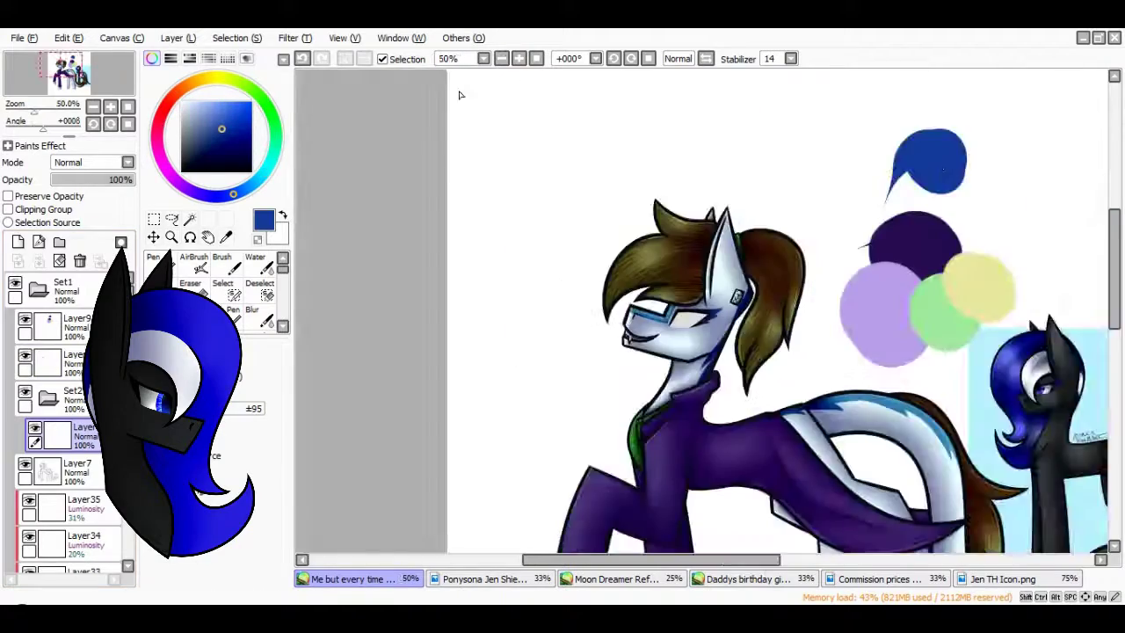
scroll(614, 308, "up", 3)
Move the Layer1 sketch above Set1 as a guide and add a blue round iris on a clipped layer over the eye base
mouse_move(606, 338)
left_mouse_down()
mouse_move(703, 316)
mouse_move(702, 338)
left_mouse_up()
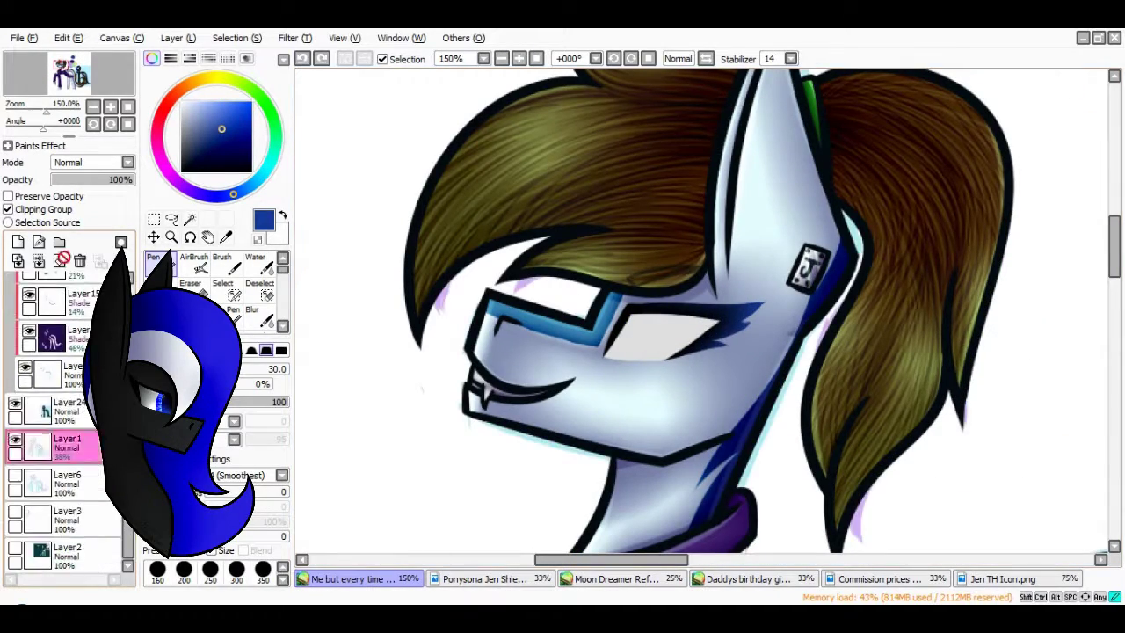
scroll(615, 352, "up", 3)
key("ctrl+t")
key("Return")
scroll(522, 441, "down", 4)
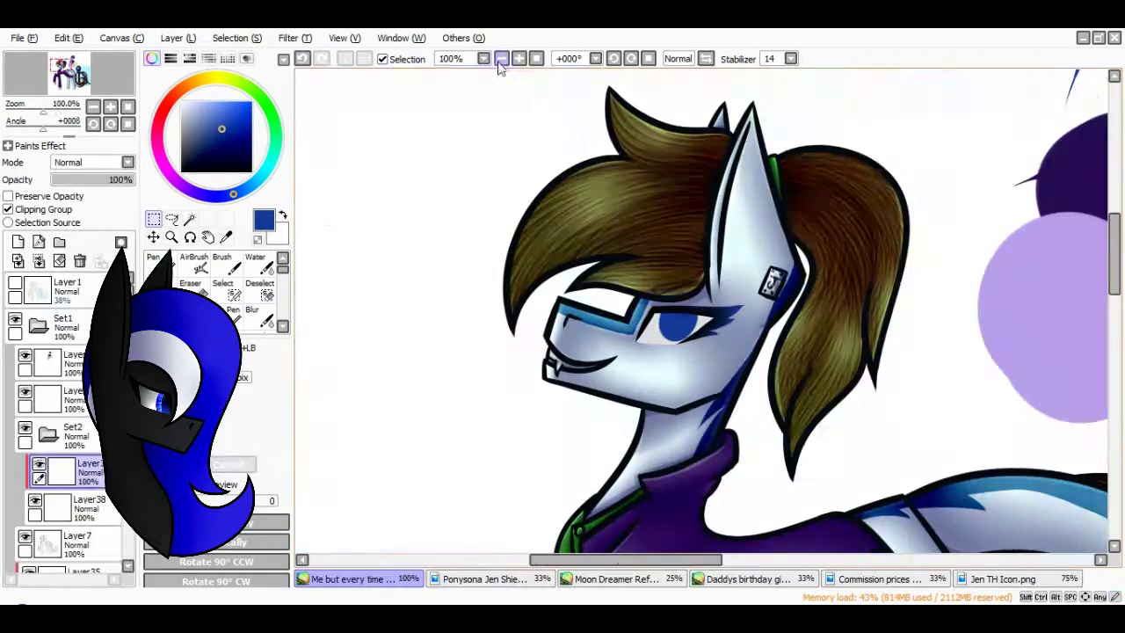
Shade the eye, add glowing light blue rings and streaks to the iris, and soften a white Luminosity highlight with Blur at size 10
scroll(606, 351, "up", 4)
left_click(501, 58)
scroll(615, 351, "up", 2)
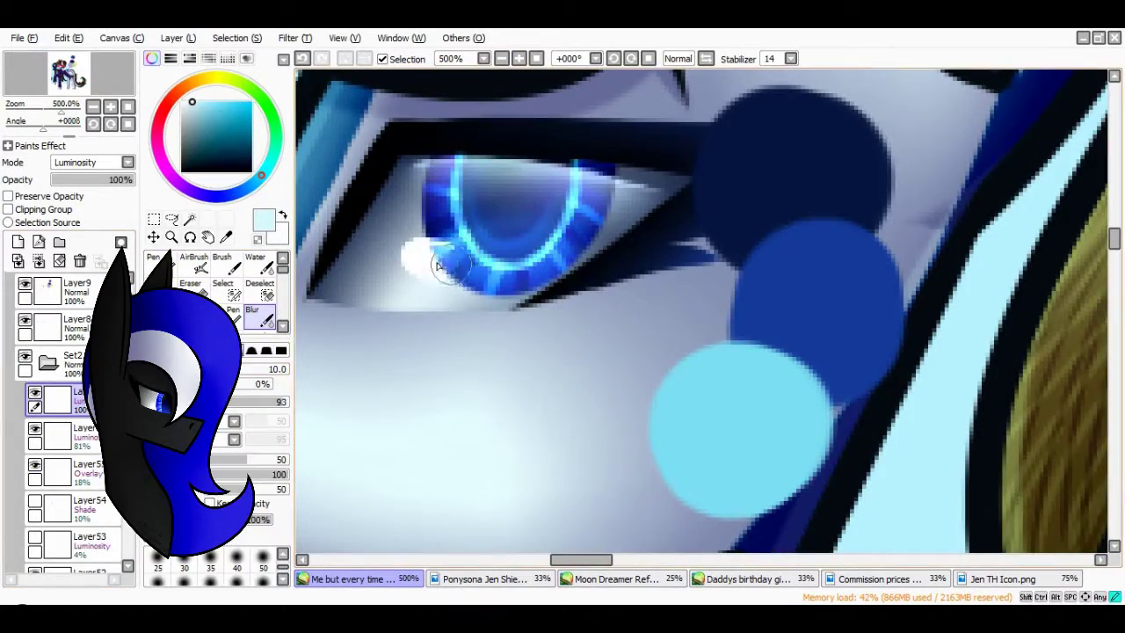
key("ctrl+t")
left_click_drag(407, 313, 490, 191)
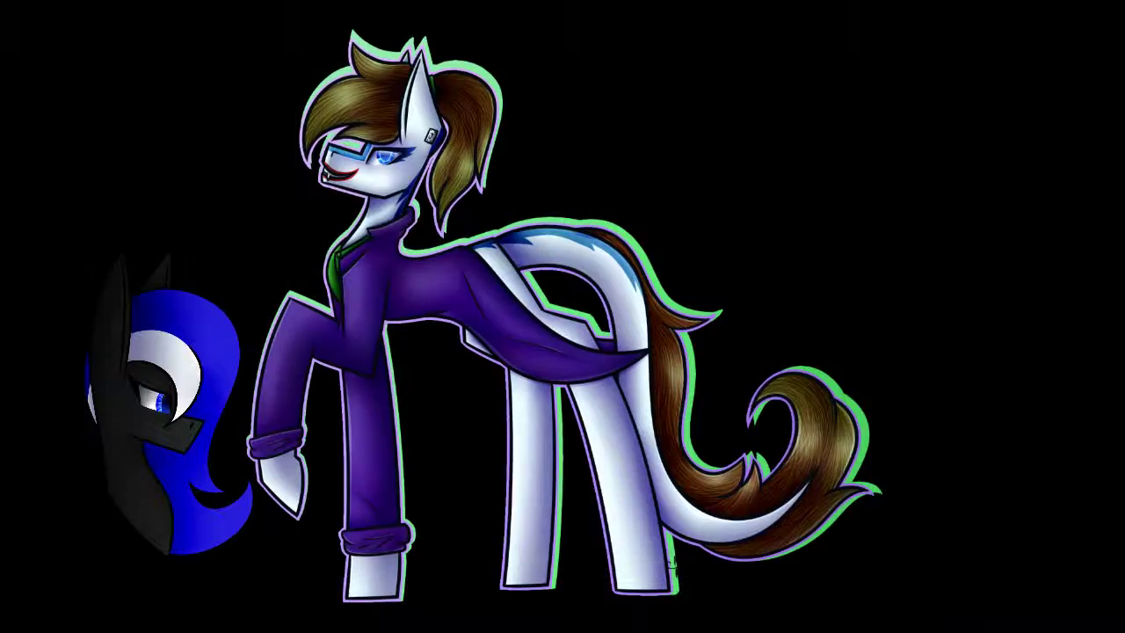